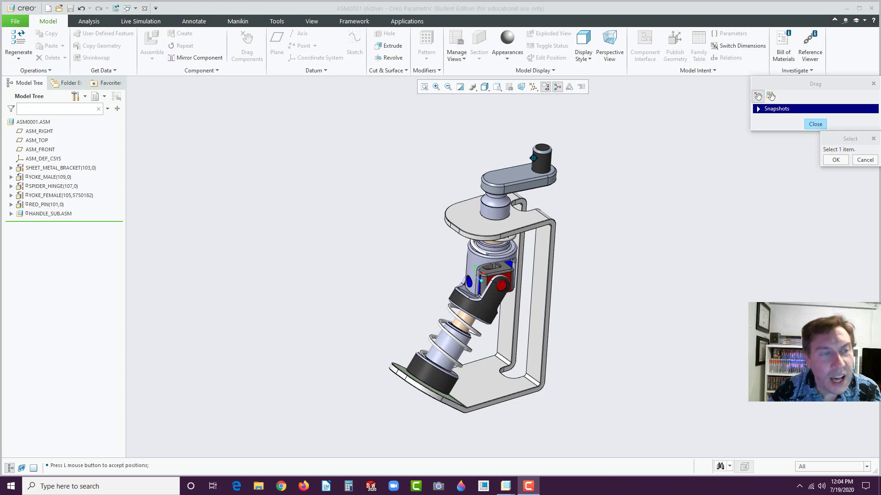
- Move the crank handle of the finished assembly to test its motion, and end component dragging
click(561, 148)
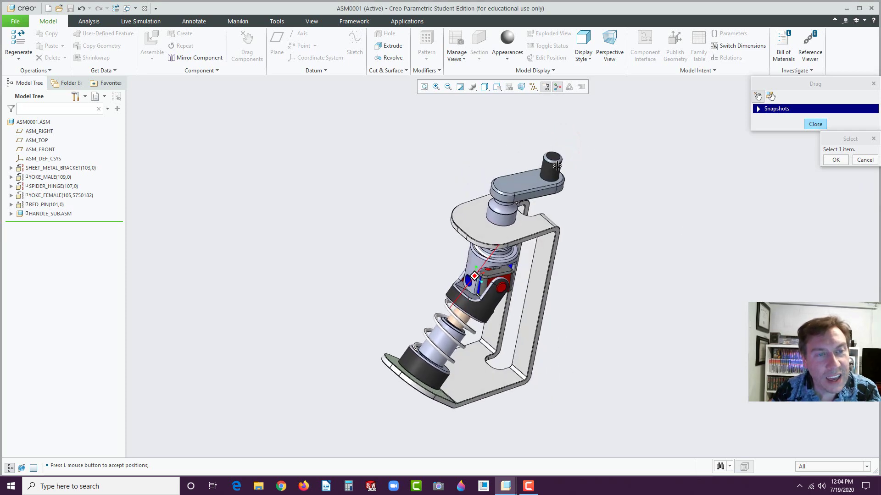
click(563, 166)
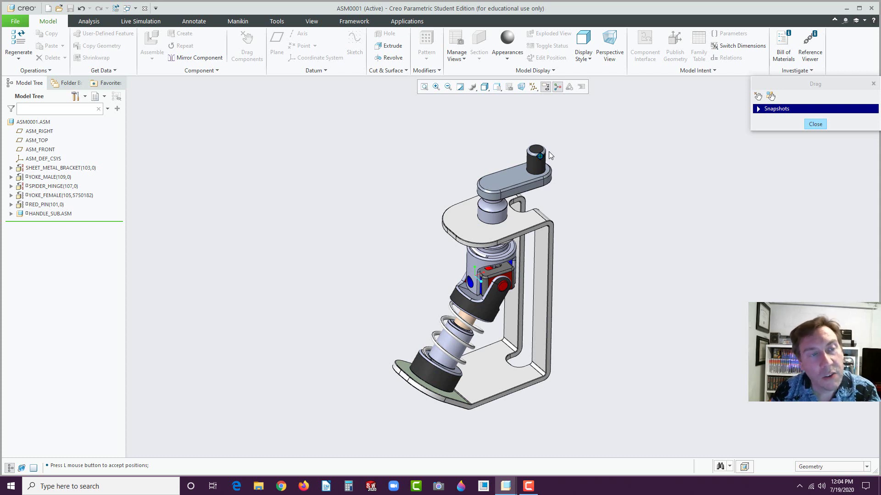
click(558, 157)
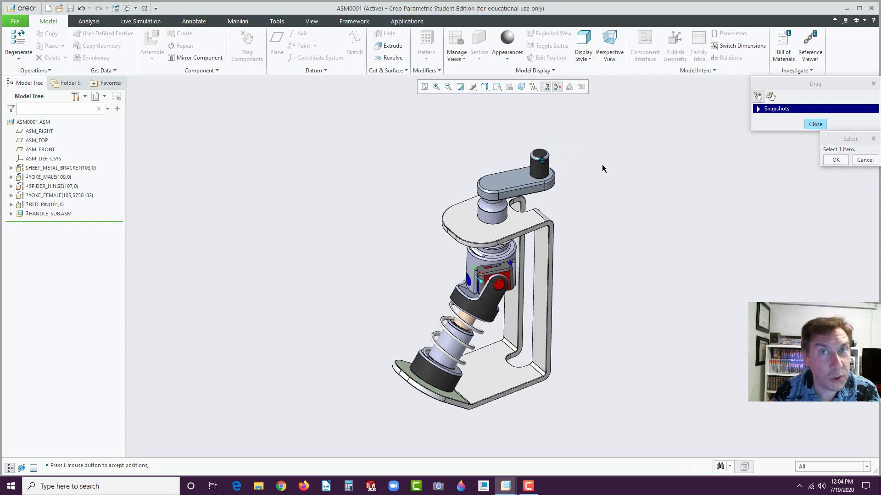
click(819, 124)
click(766, 179)
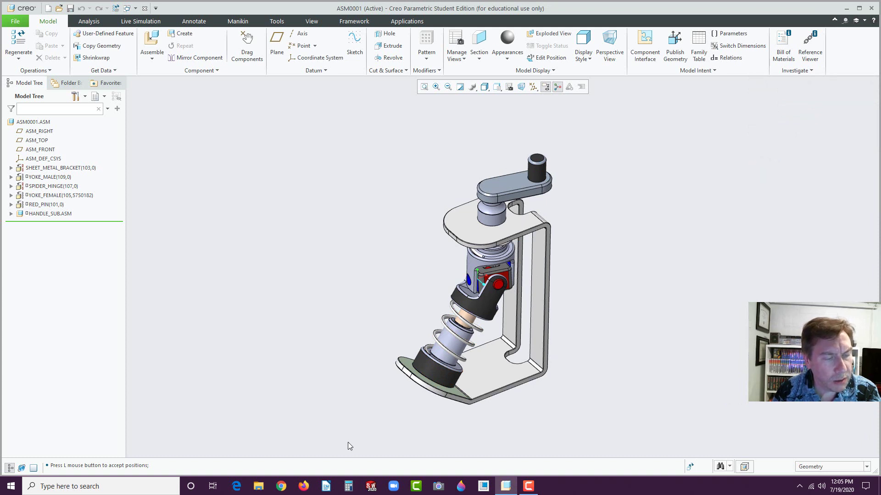
click(300, 486)
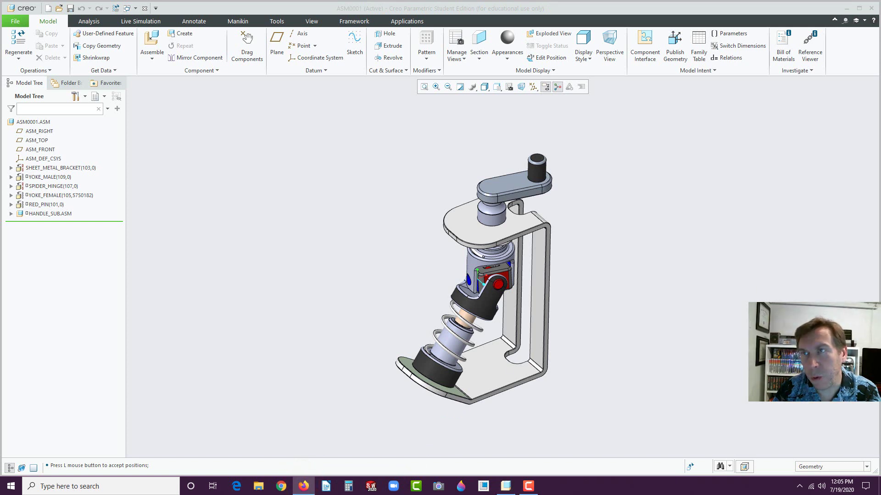
drag(880, 18, 454, 15)
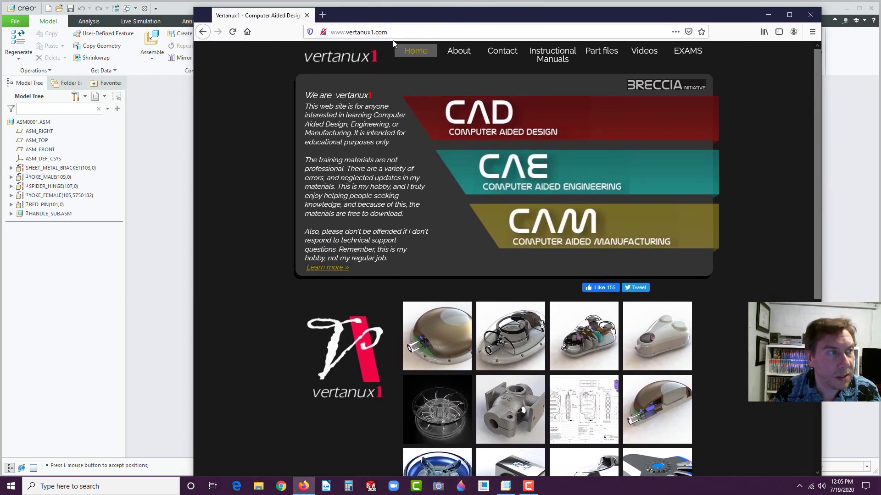
click(392, 31)
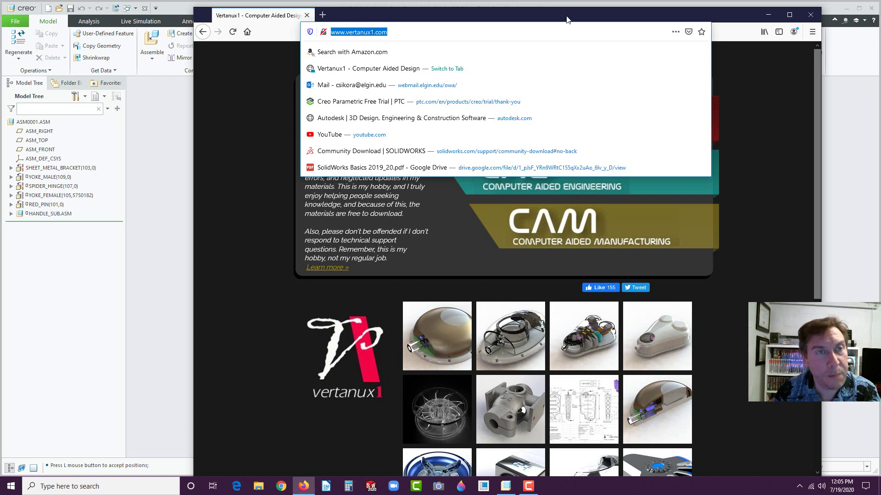
click(759, 73)
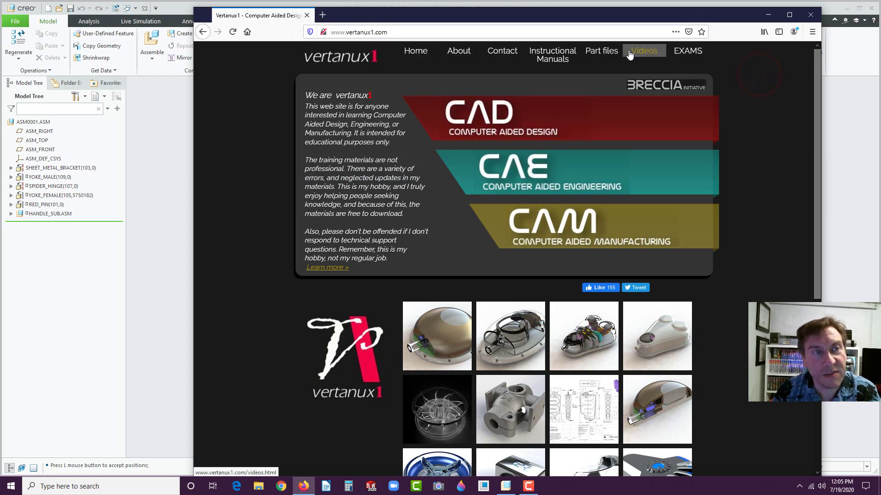
click(612, 52)
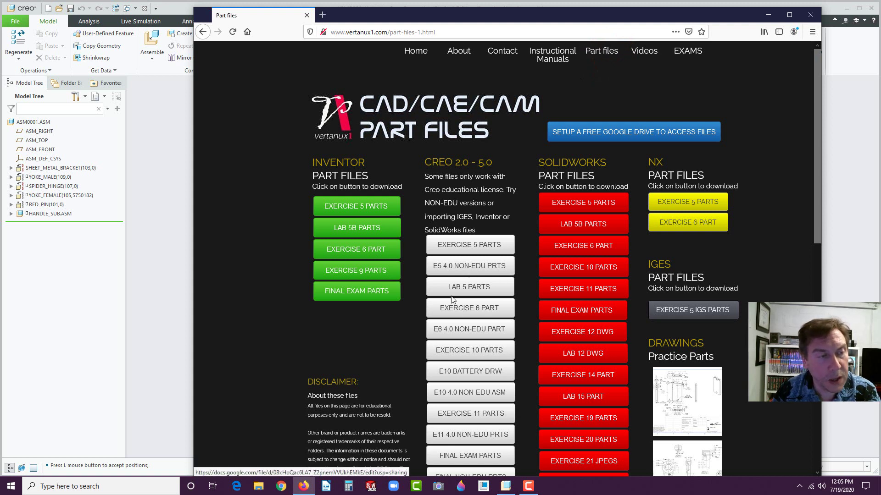
- Download the Creo Exercise 5 parts archive EXERCISE_5_PRO.zip and open it with Windows Explorer
click(480, 247)
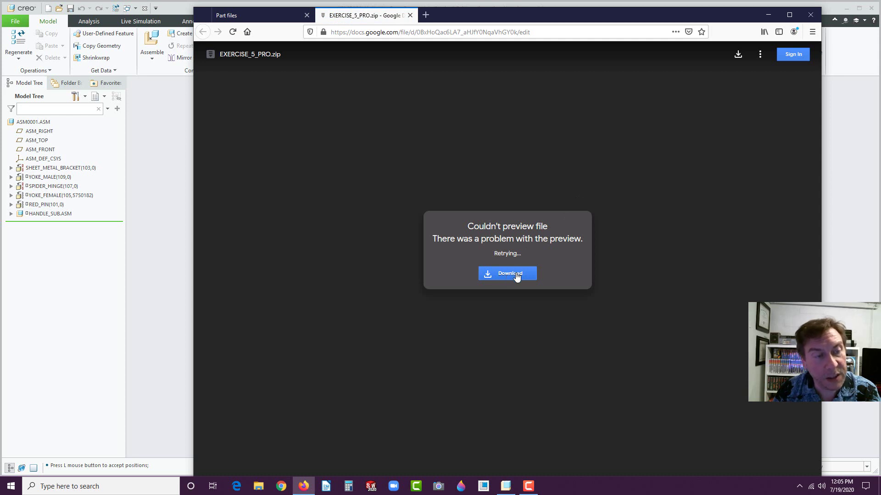
click(739, 55)
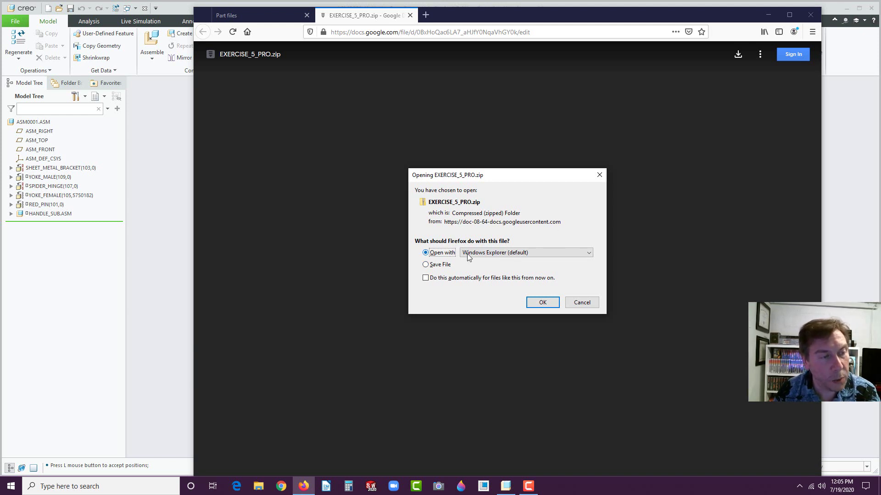
click(542, 299)
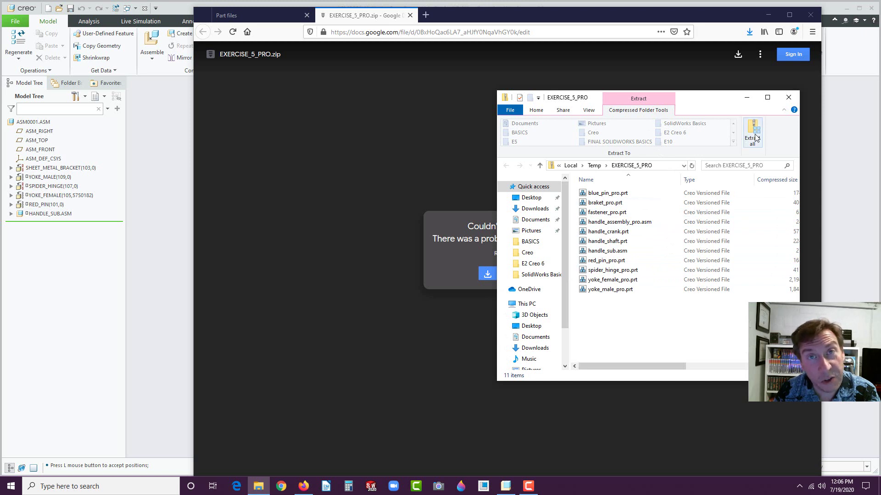
- Select all part and assembly files in the EXERCISE_5_PRO archive and go to the Creo folder in Documents
drag(659, 306, 604, 191)
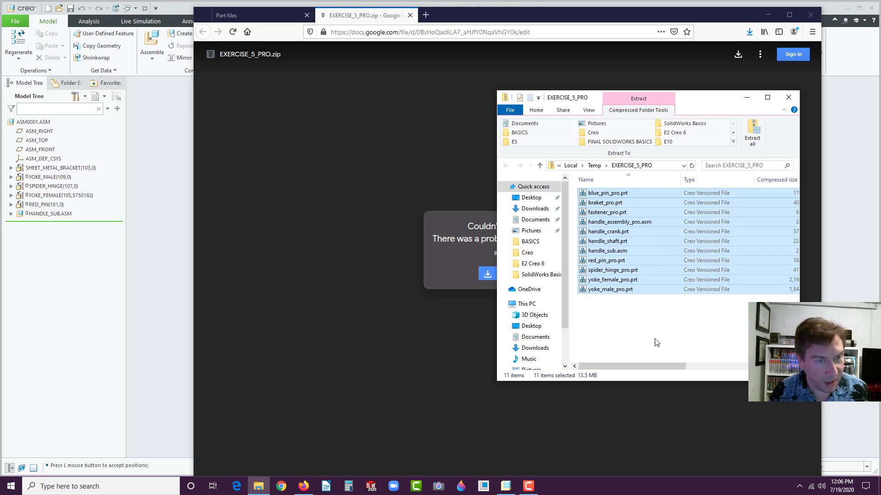
click(654, 334)
key(ctrl+a)
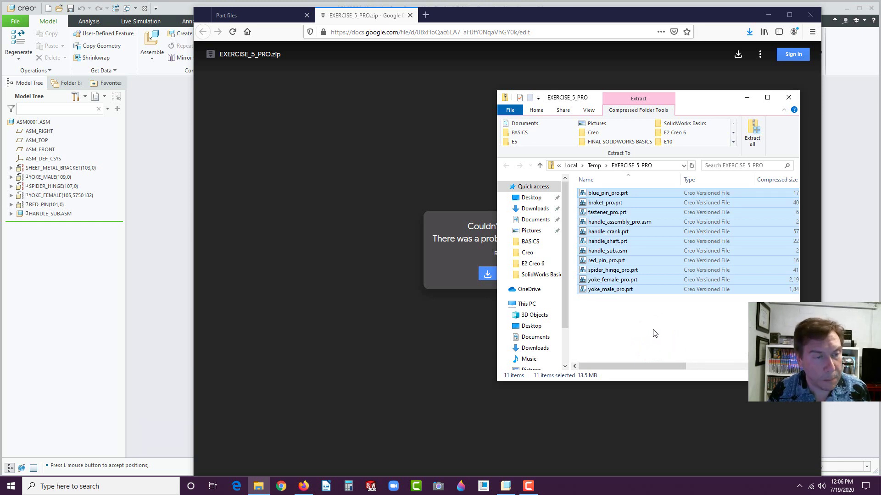
click(526, 253)
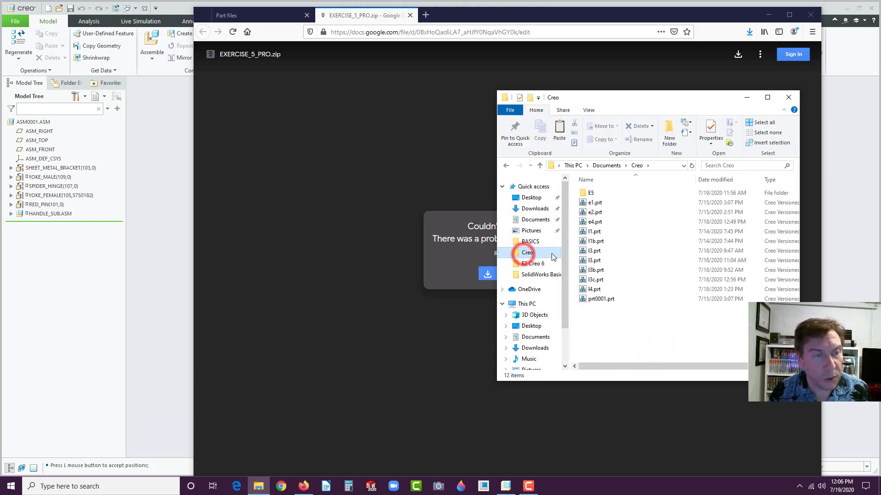
right_click(610, 326)
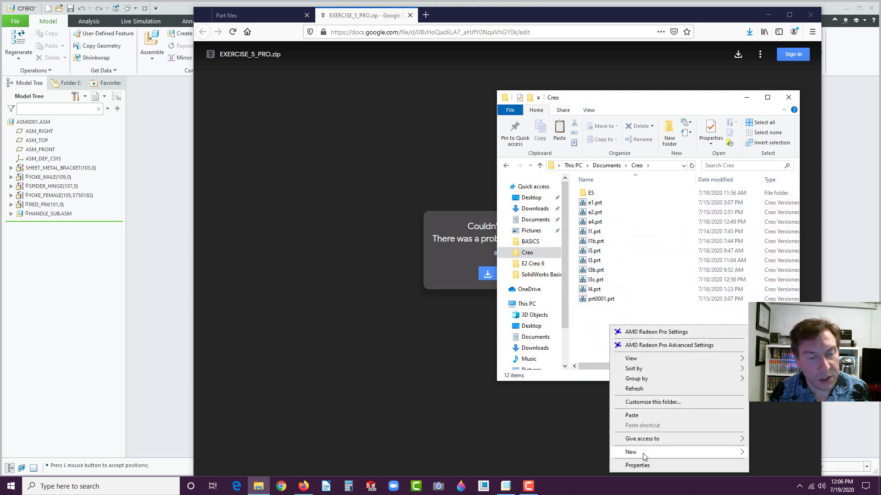
mouse_move(743, 455)
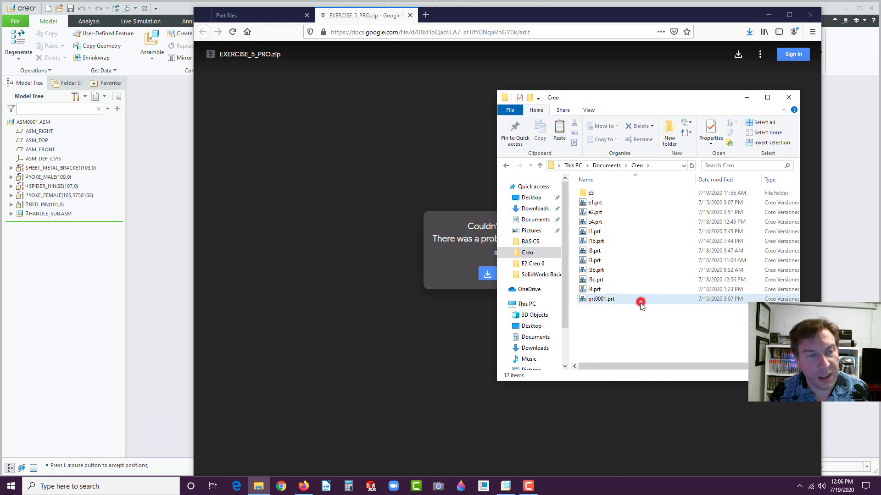
click(639, 301)
click(620, 324)
- Review the part and assembly files in the E5 folder and close the file window
click(583, 194)
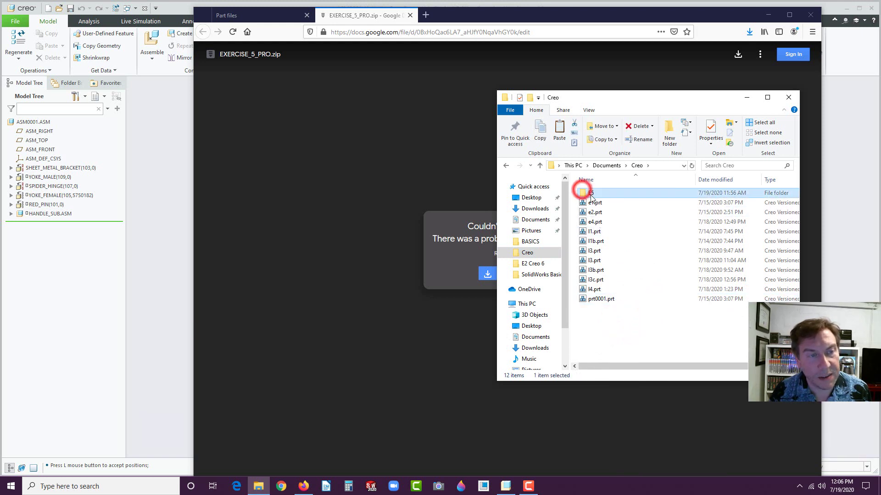
double_click(585, 195)
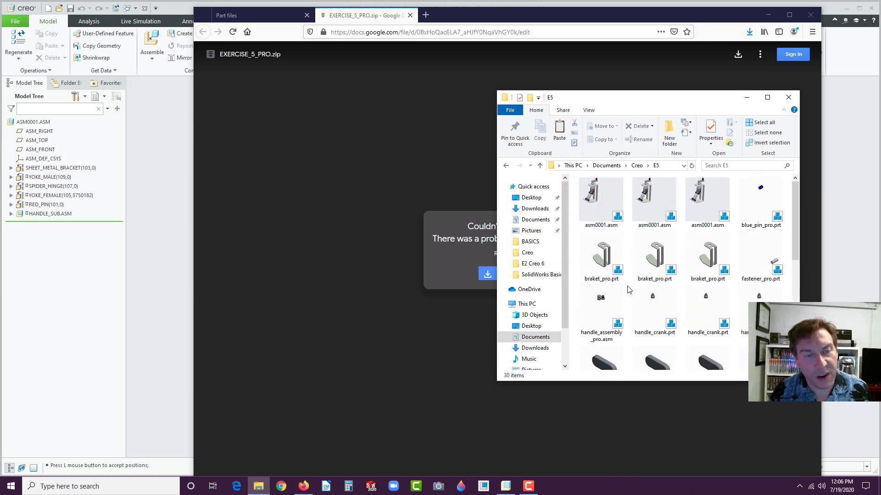
click(628, 290)
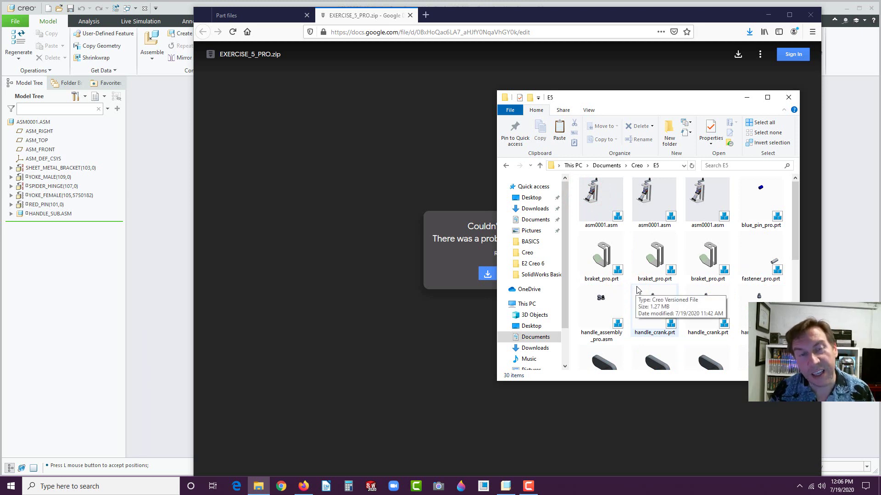
click(789, 98)
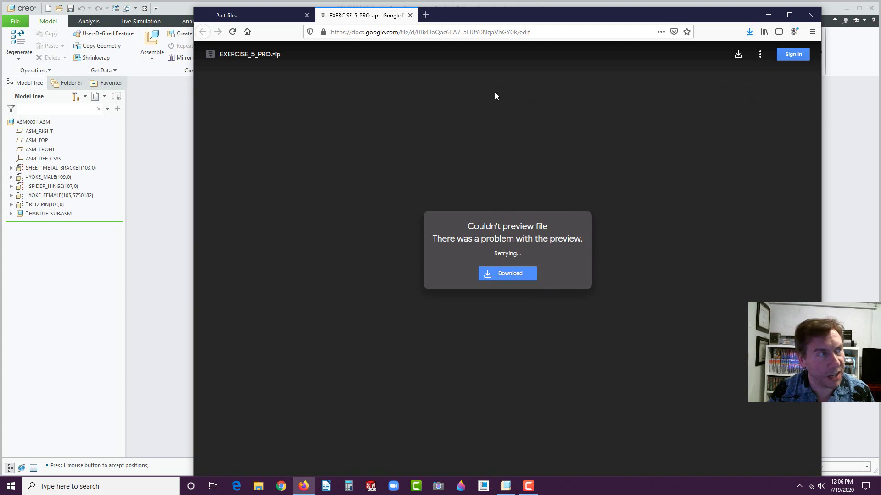
- Open the Creo Parametric 6.0 Basics manual from the Instructional Manuals page and find Exercise 5, Bottom-Up Assembly Creation
click(266, 16)
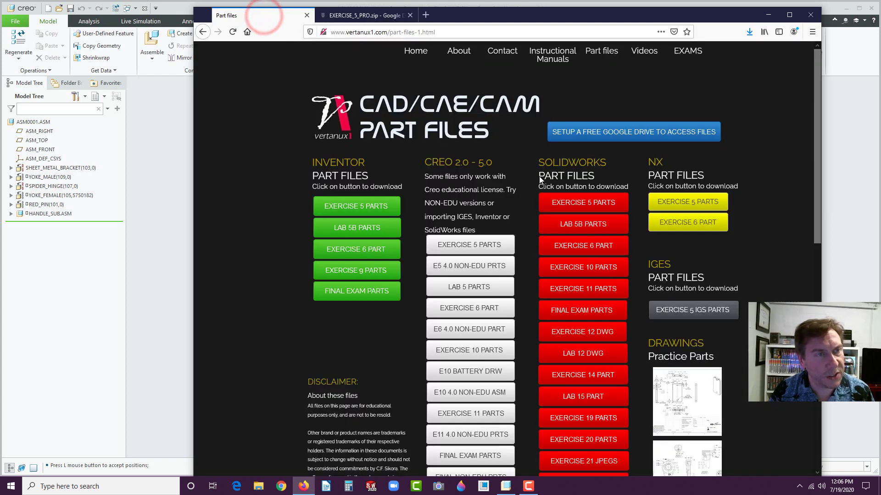
click(552, 54)
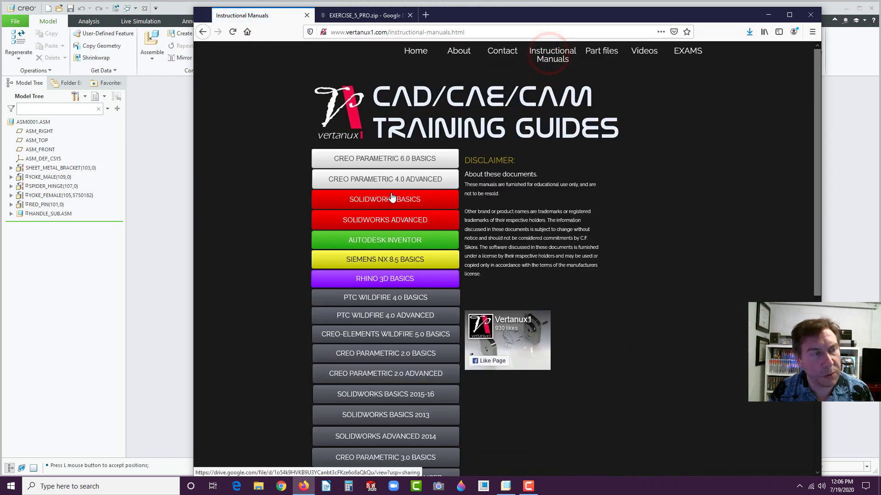
click(392, 159)
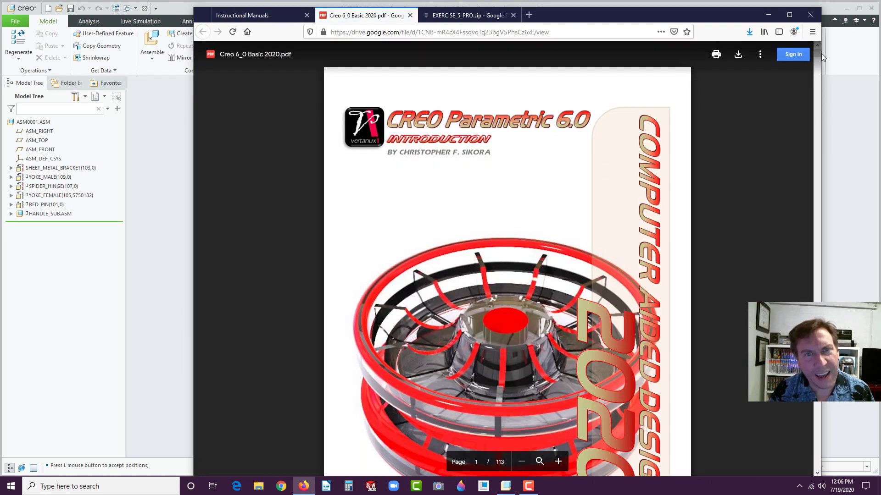
drag(818, 54, 822, 243)
scroll(750, 250, up, 6)
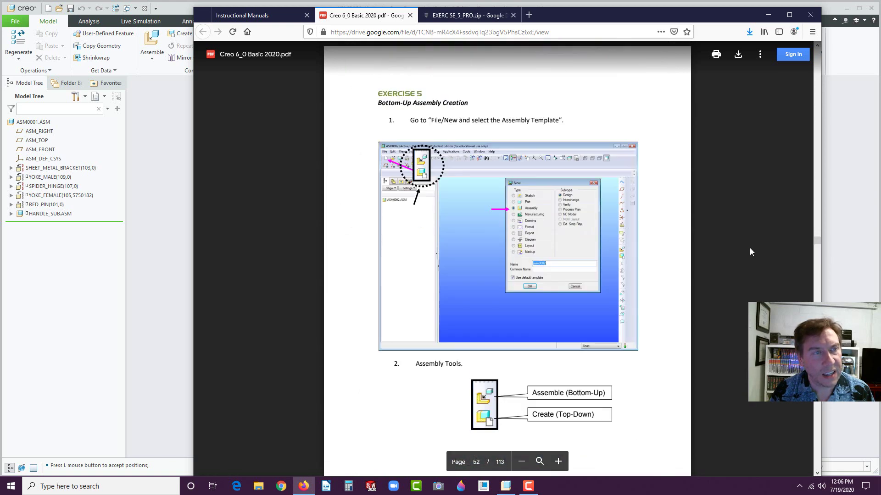
- Switch back to Creo and create a new design assembly named E1 with the default template
click(166, 314)
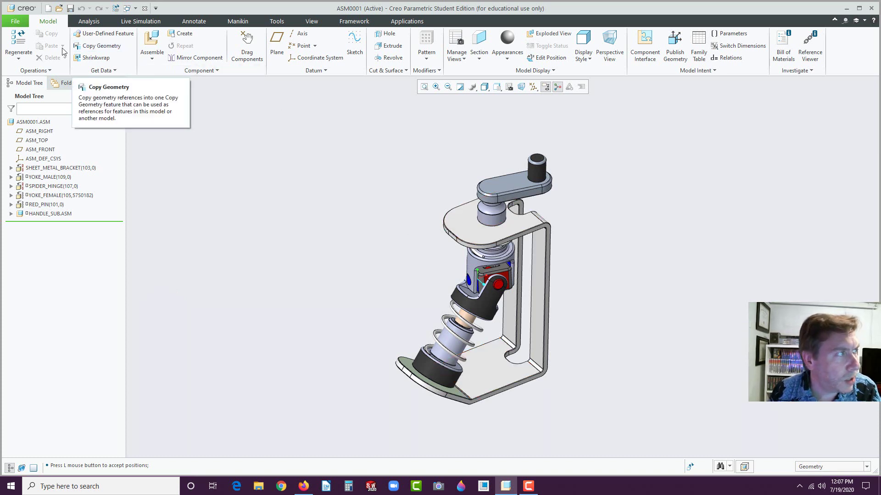
click(48, 8)
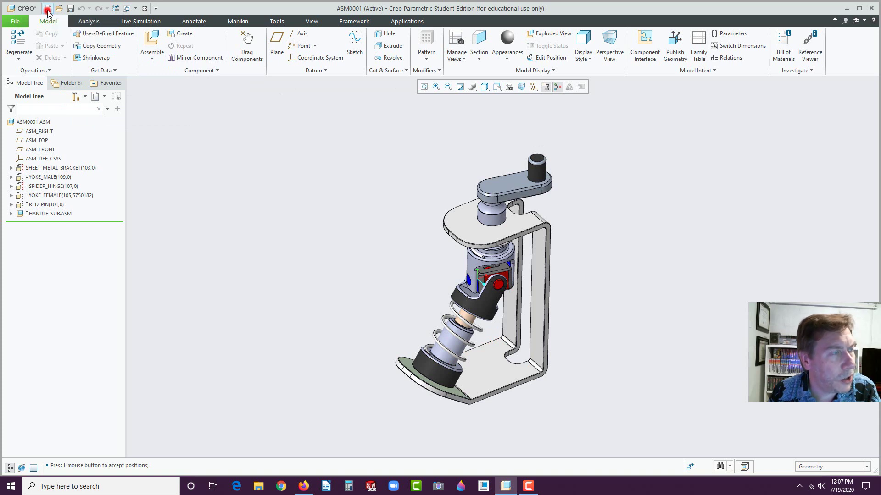
click(358, 207)
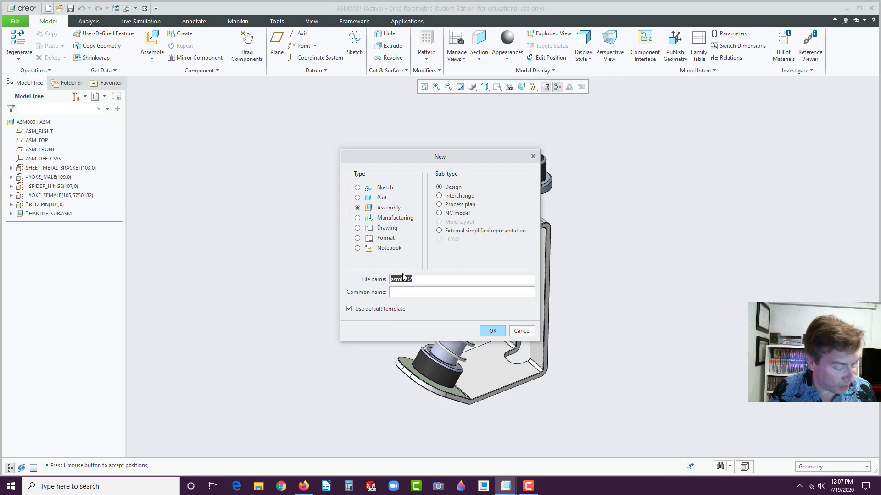
text(E)
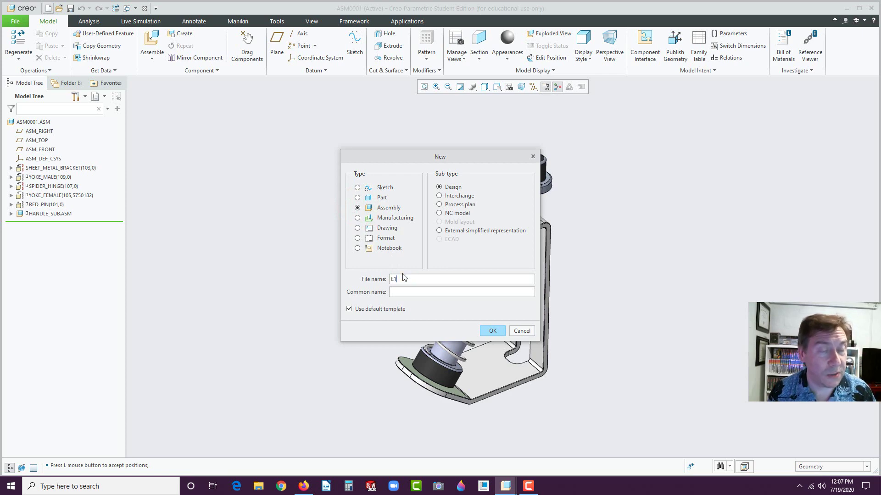
text(1)
click(492, 331)
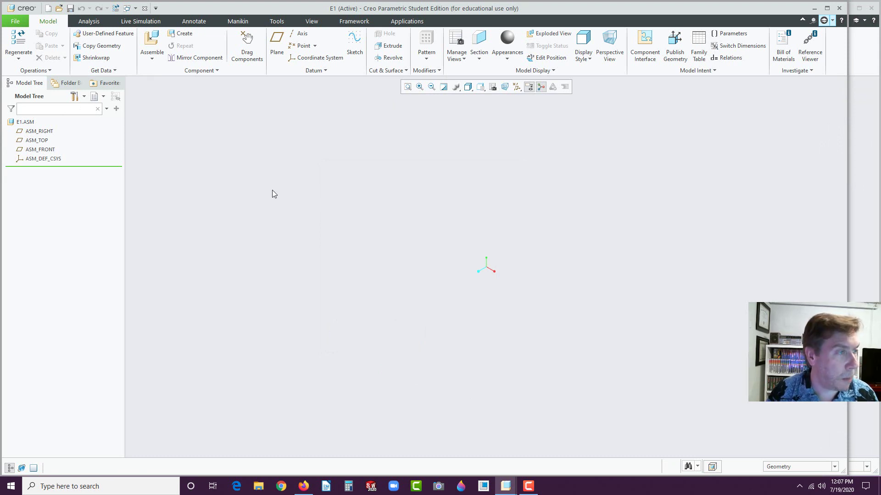
- Turn on the display of datum planes and coordinate systems in the E1 assembly
click(516, 87)
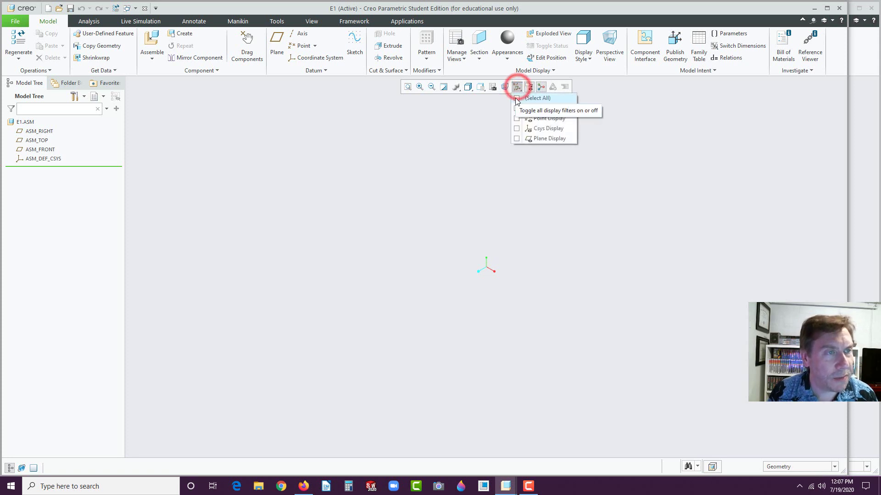
click(517, 138)
click(476, 144)
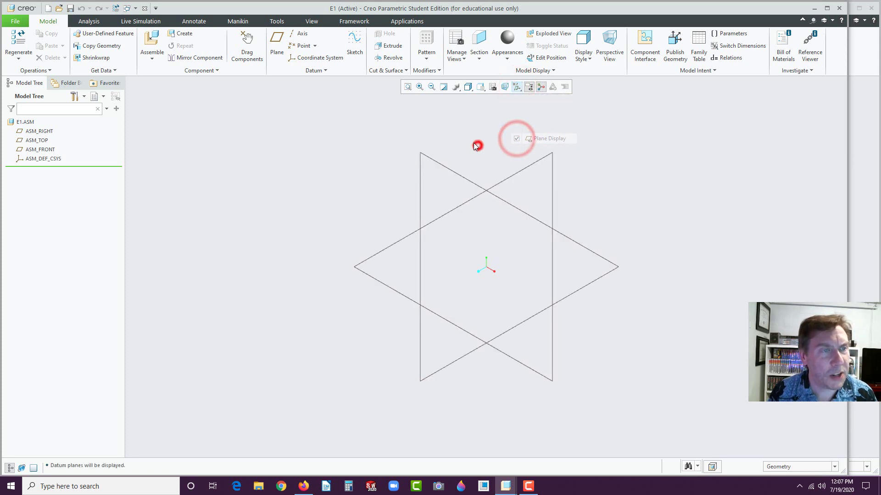
click(516, 87)
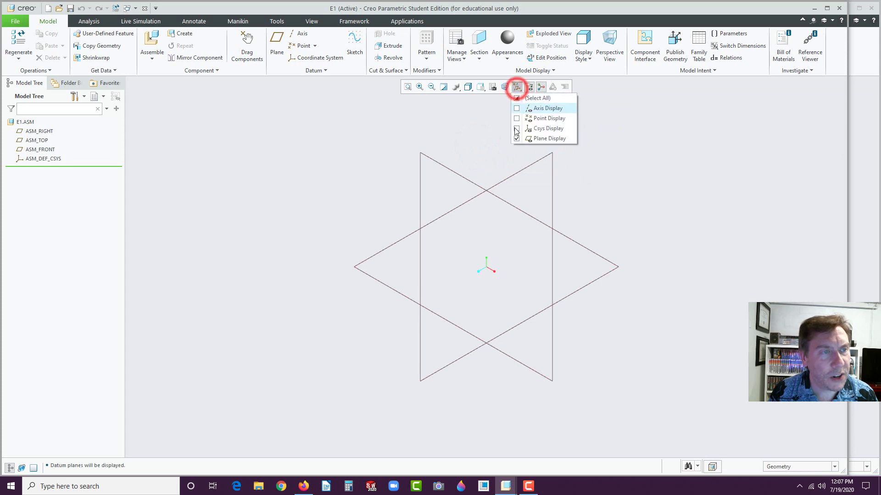
click(516, 129)
click(485, 143)
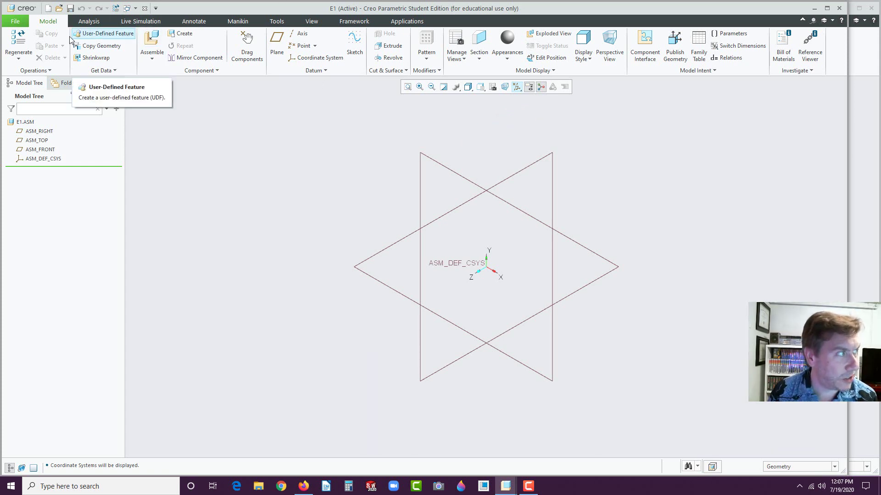
- Review the Entity Display, Assembly and Model Display options, including level of detail for shaded models, and close them without changes
click(18, 22)
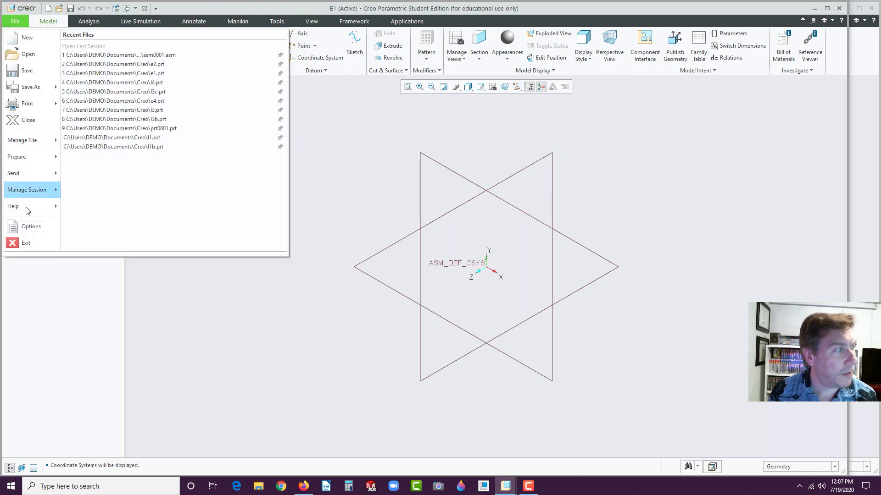
click(26, 225)
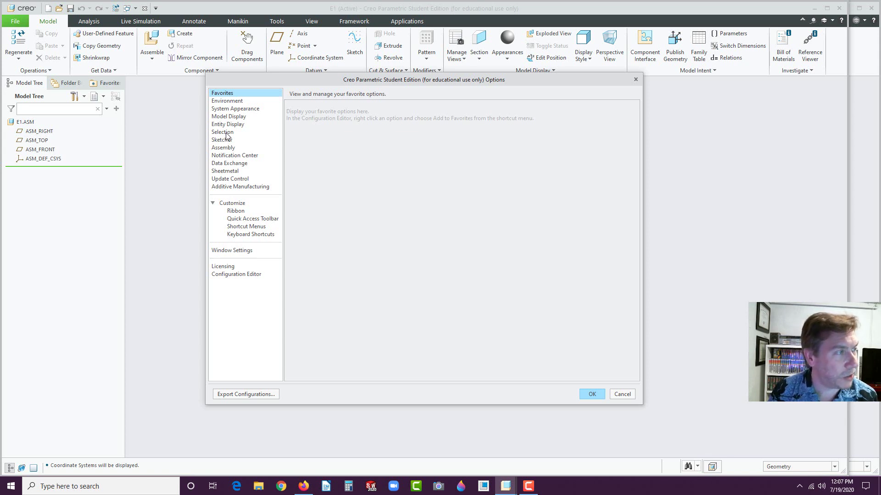
click(230, 125)
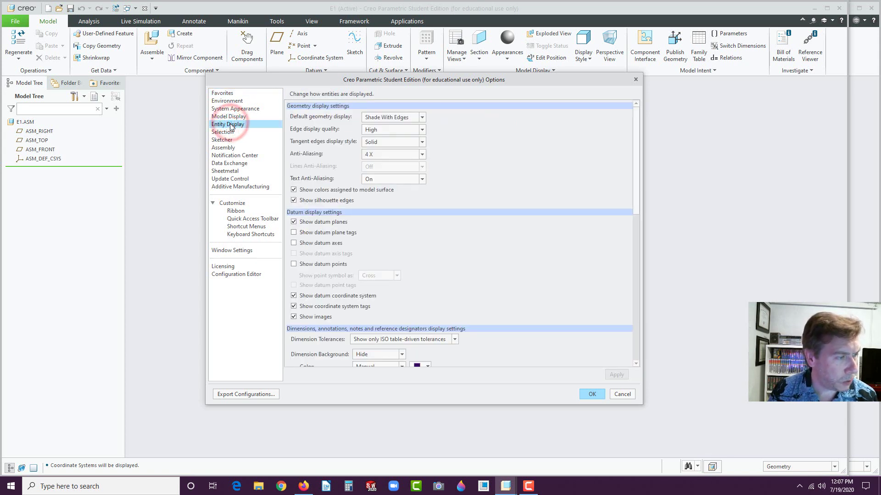
click(223, 150)
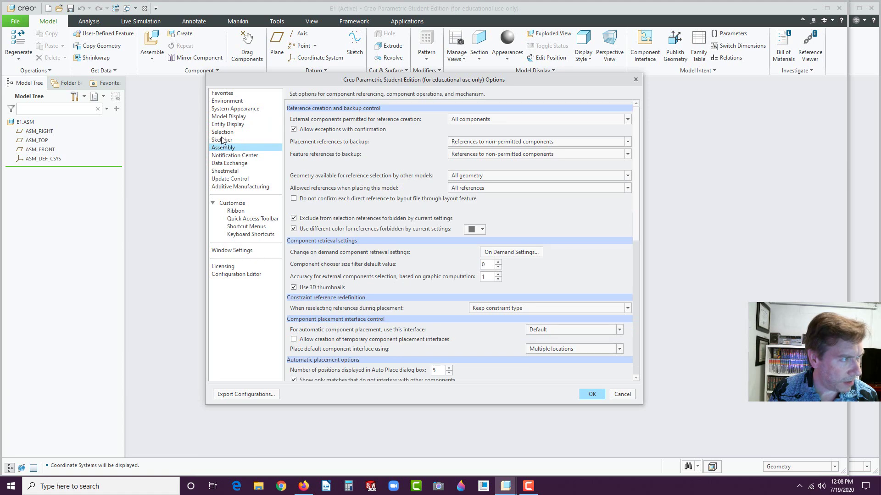
click(220, 133)
click(219, 124)
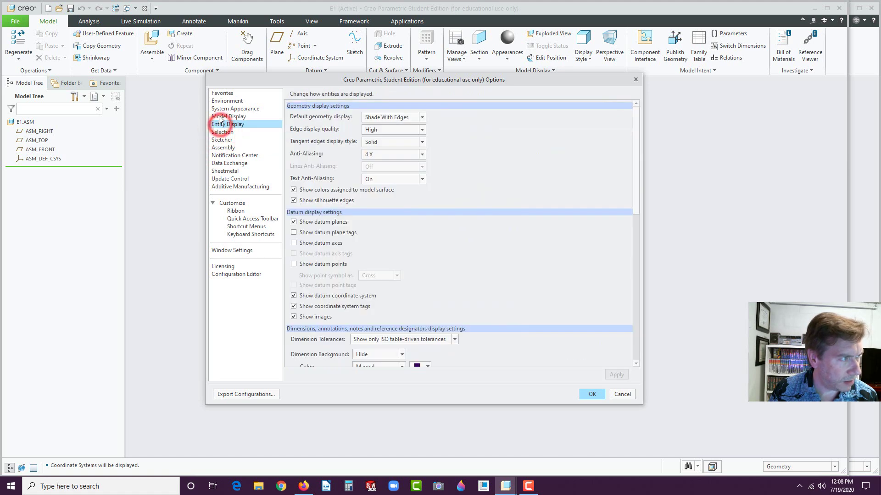
click(219, 117)
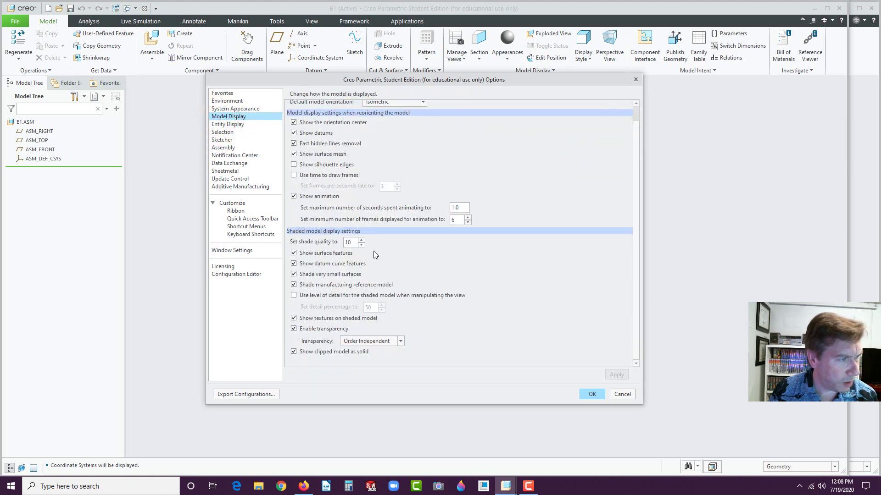
scroll(373, 251, down, 1)
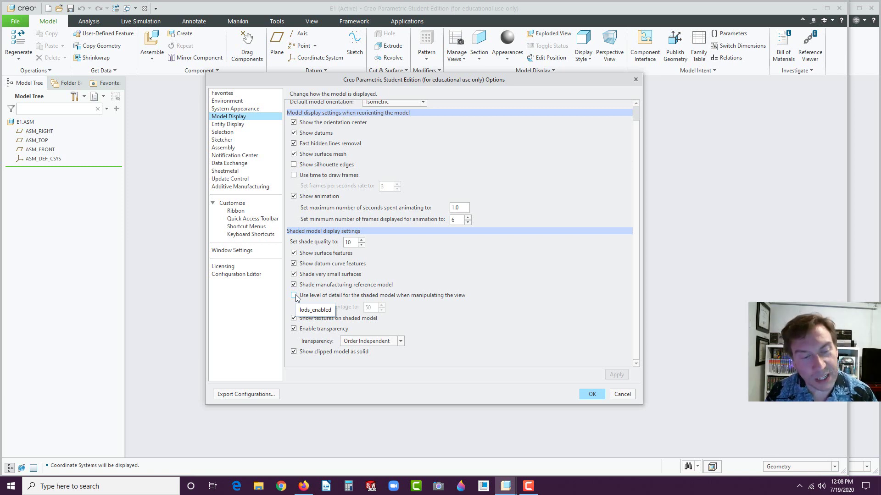
click(623, 394)
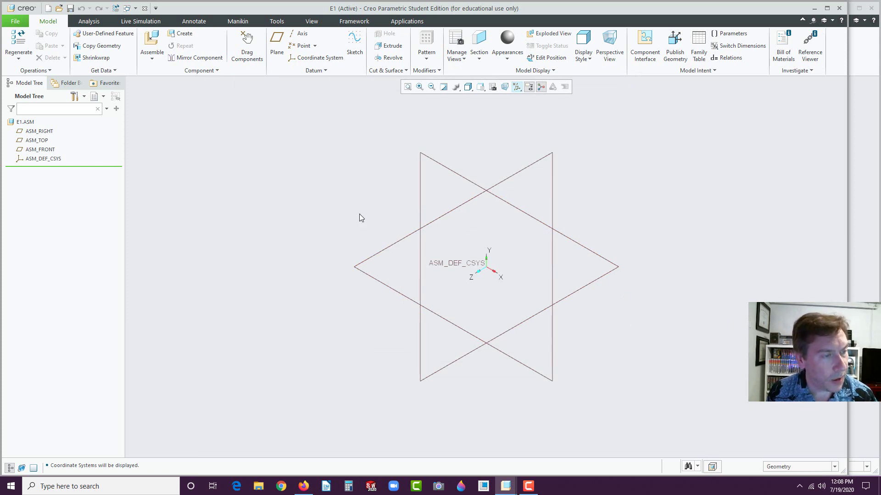
- Highlight the assembly's ASM_RIGHT datum plane and clear the selection
click(281, 185)
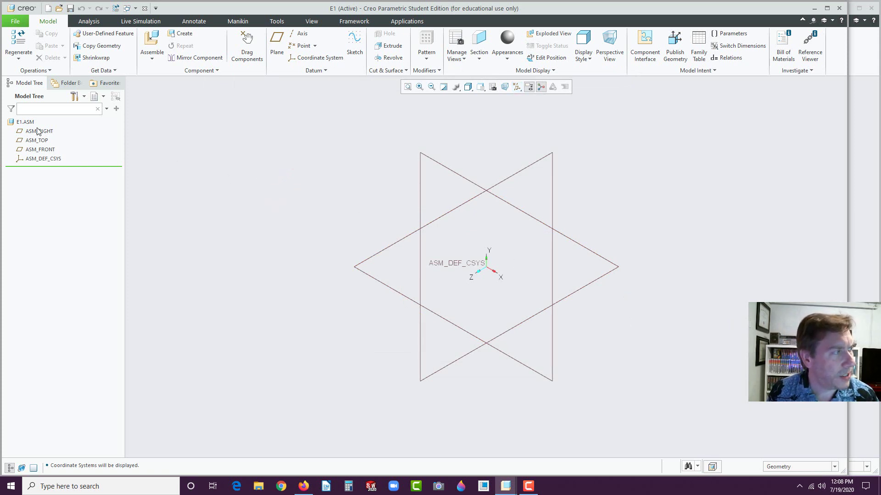
click(50, 132)
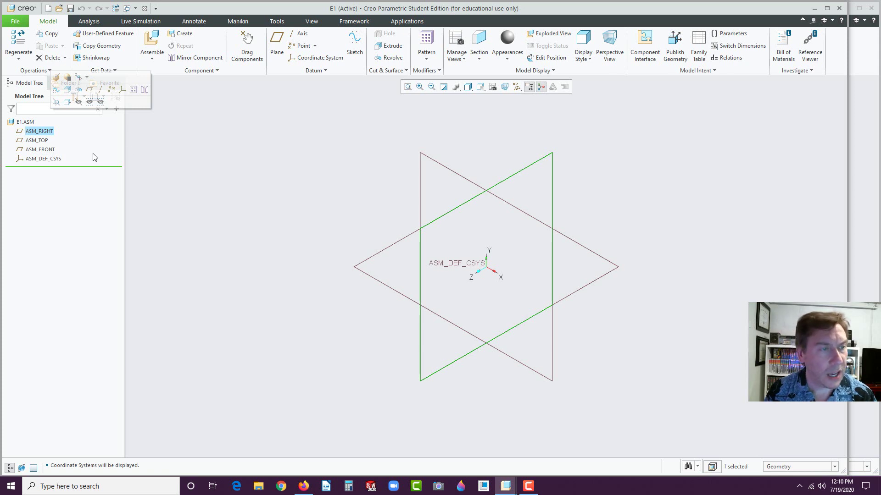
click(513, 135)
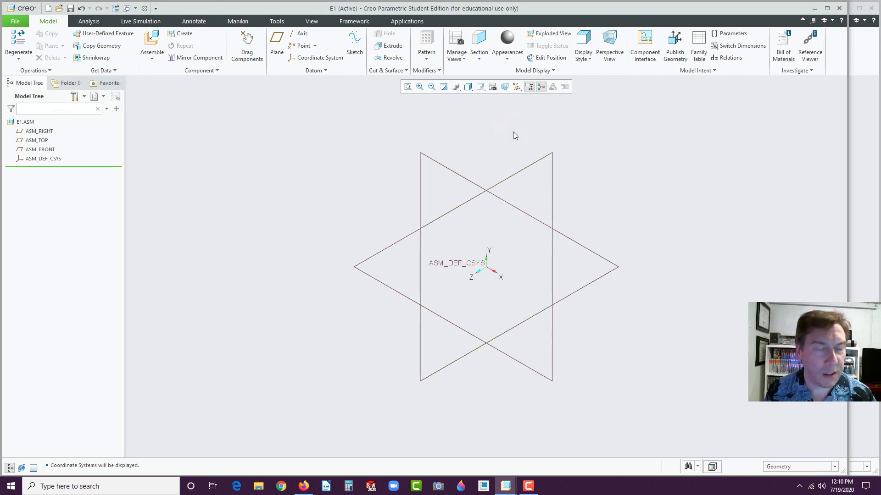
- Start assembling a component and browse to the E5 folder inside the Creo documents folder
click(156, 41)
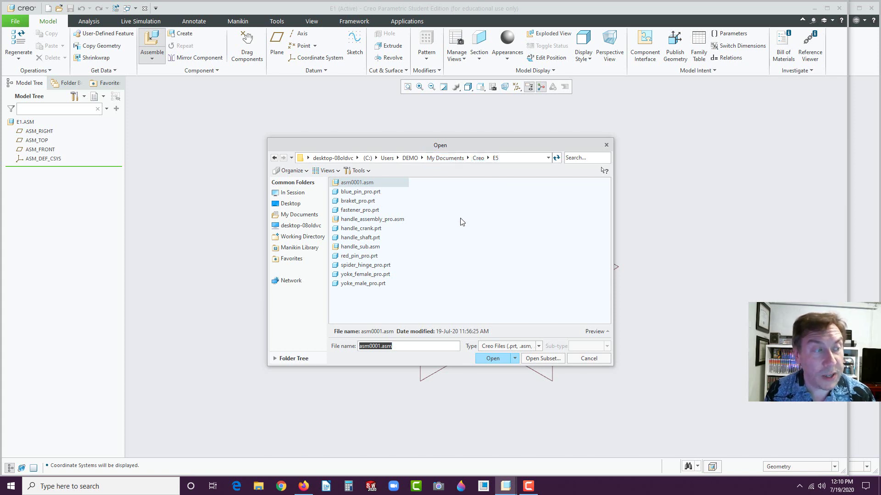
click(278, 280)
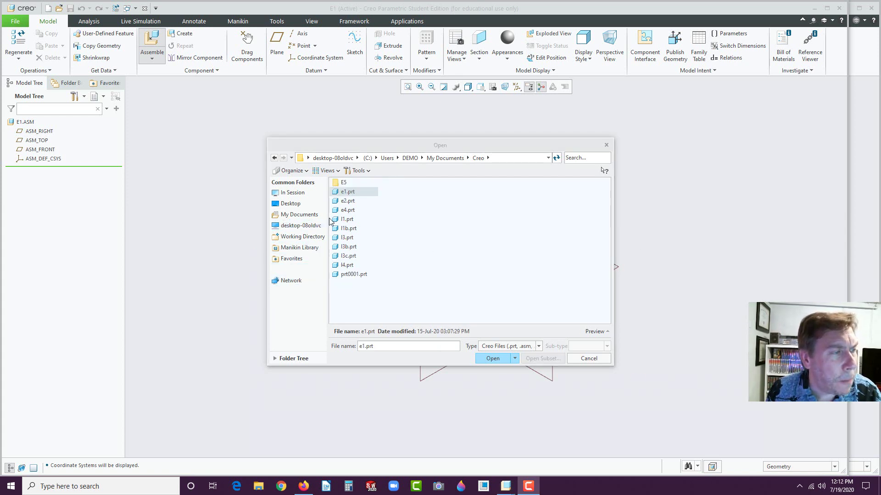
click(293, 216)
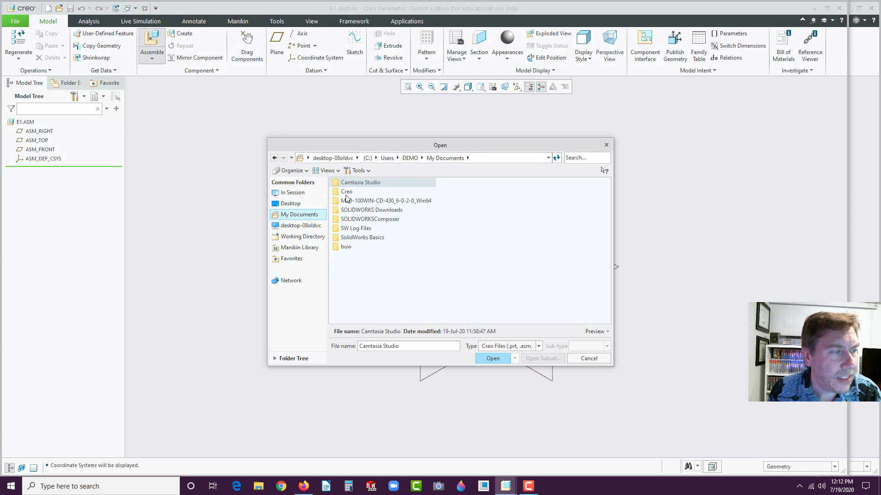
double_click(347, 193)
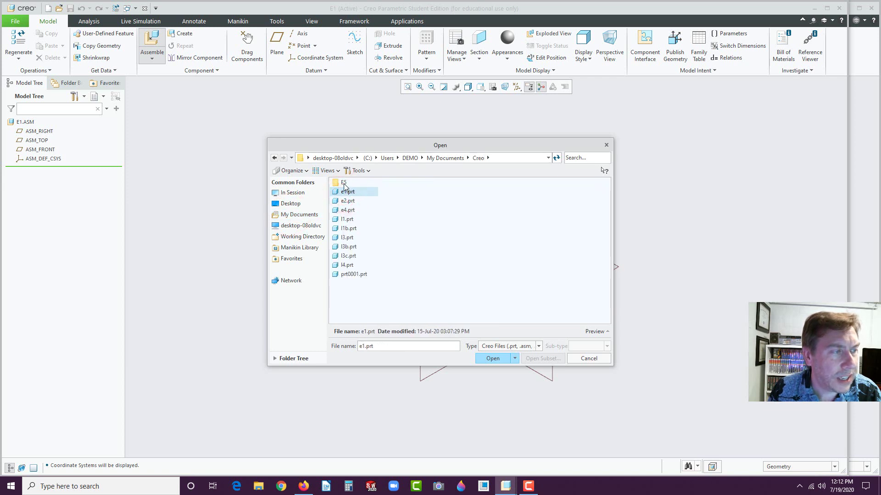
click(344, 184)
double_click(343, 184)
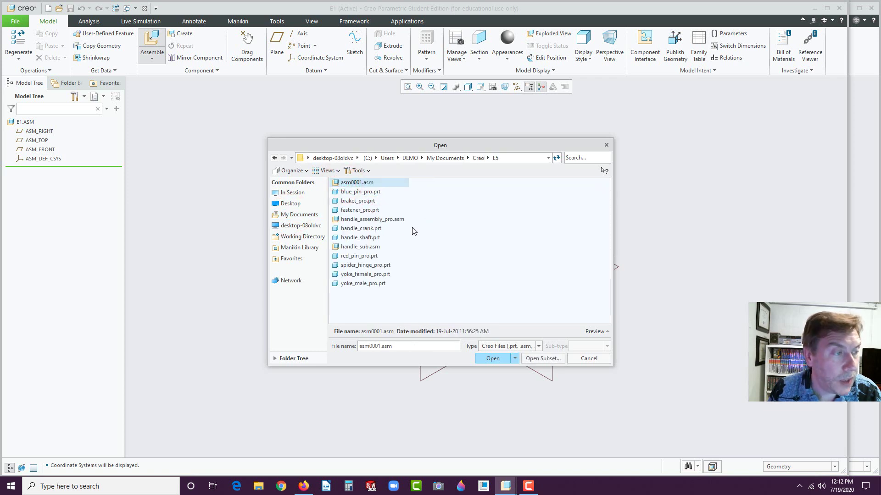
- Turn on the file preview, check the fastener and bracket parts, and insert braket_pro.prt as the first component
click(605, 330)
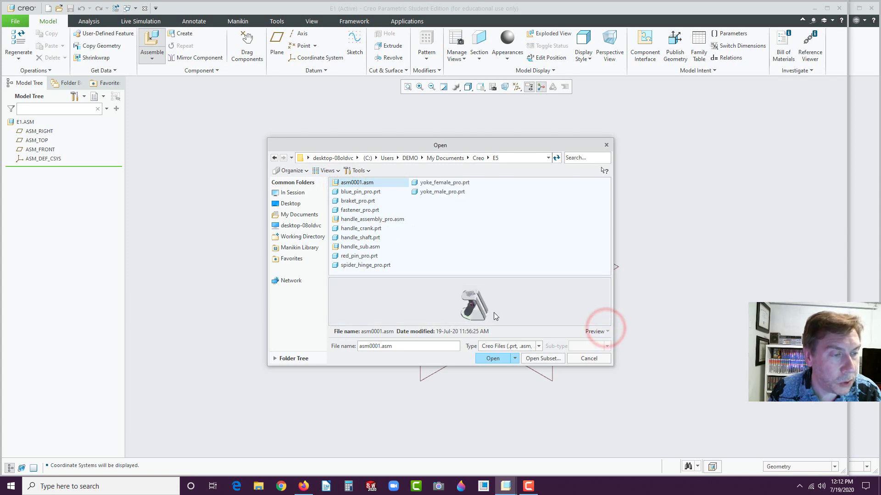
click(363, 210)
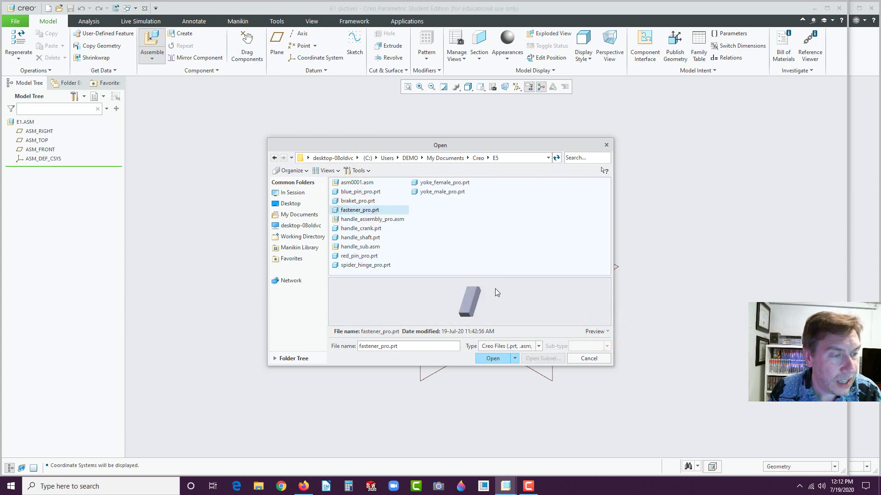
click(363, 200)
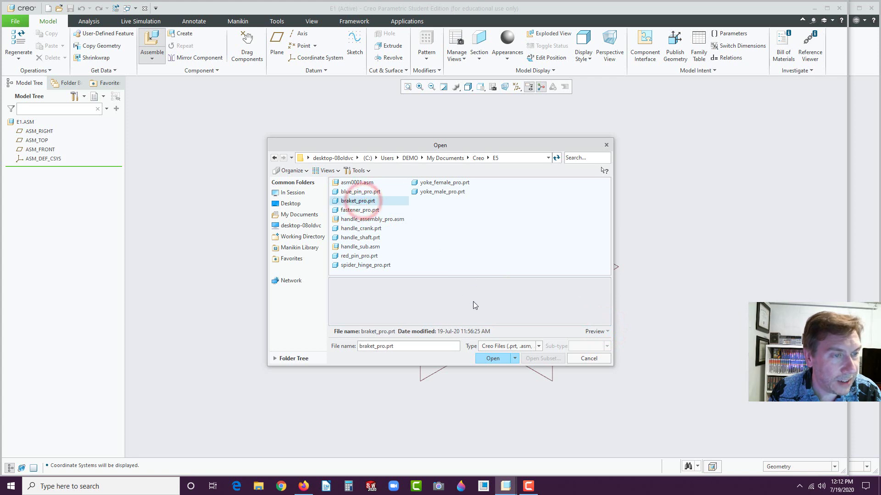
middle_drag(474, 305, 472, 307)
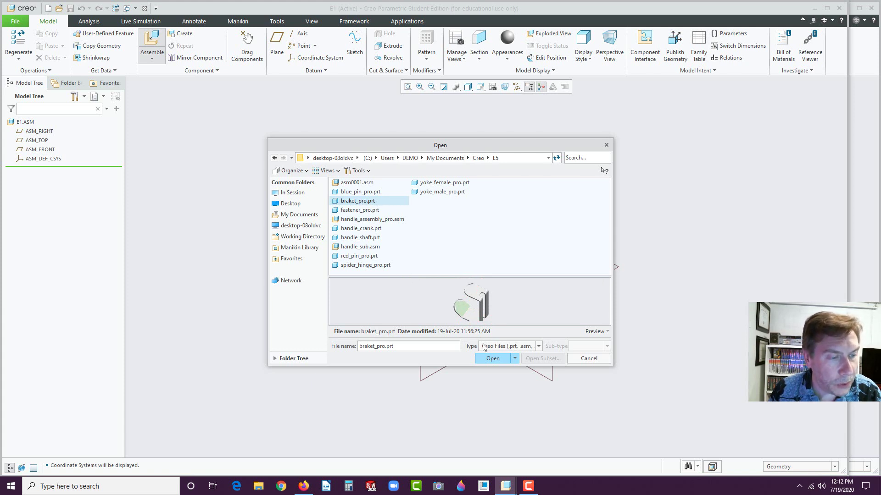
click(490, 360)
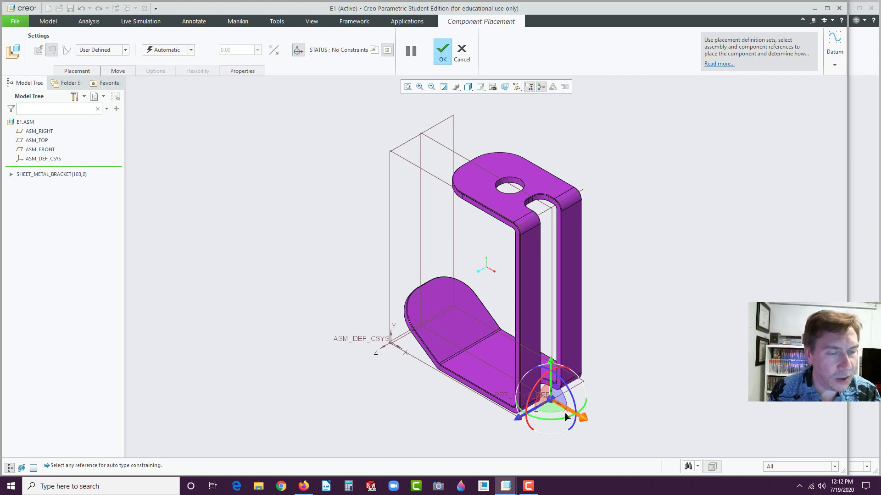
- Fully constrain the sheet metal bracket with the Default constraint and accept its placement
mouse_move(583, 418)
mouse_down()
mouse_move(548, 389)
mouse_move(585, 408)
mouse_up()
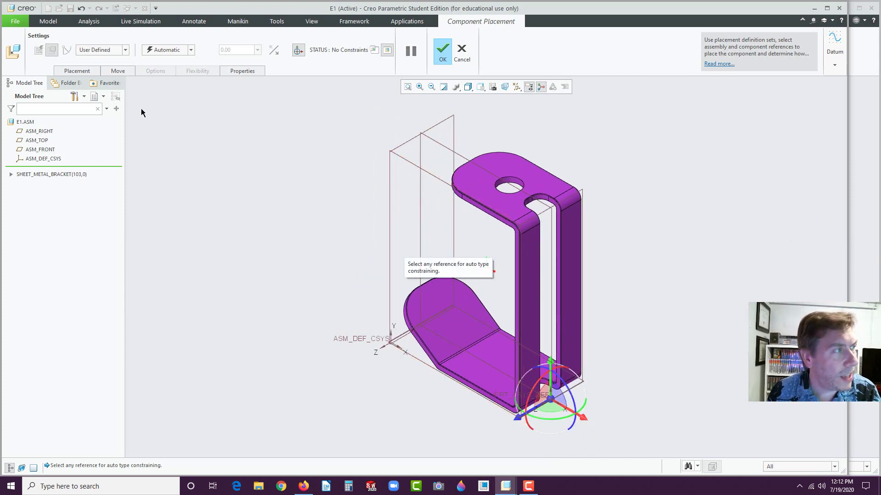
click(192, 50)
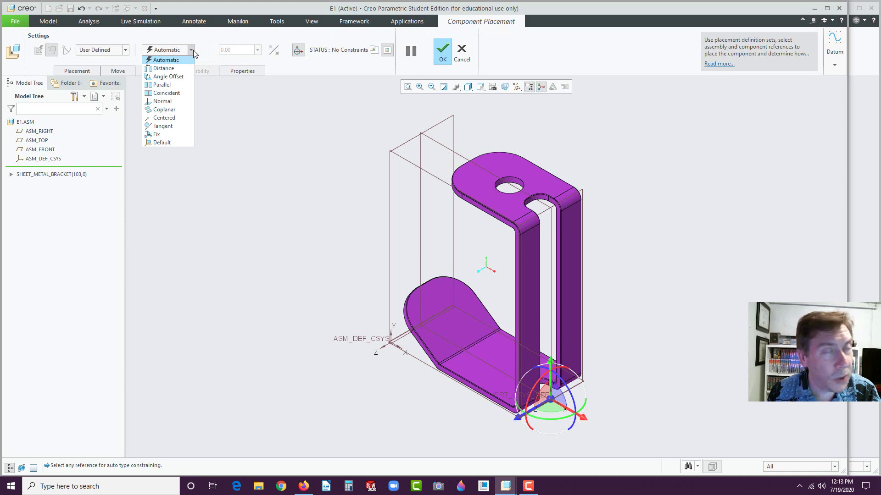
click(164, 143)
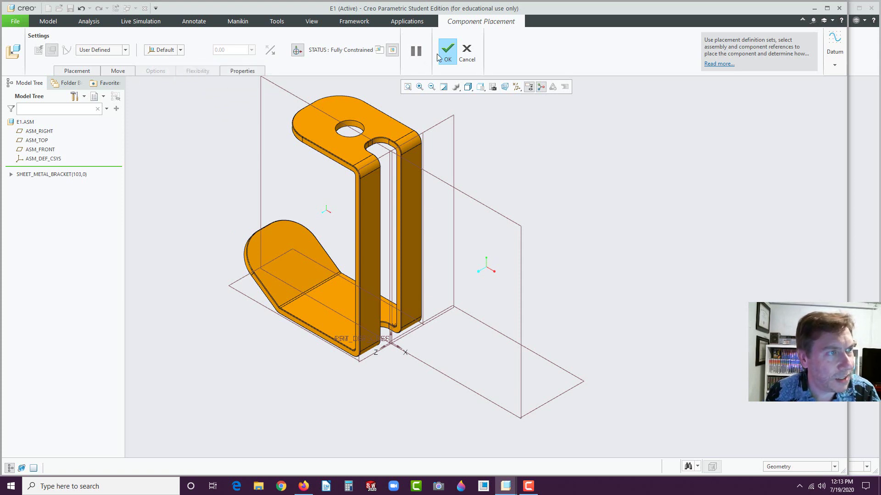
click(452, 55)
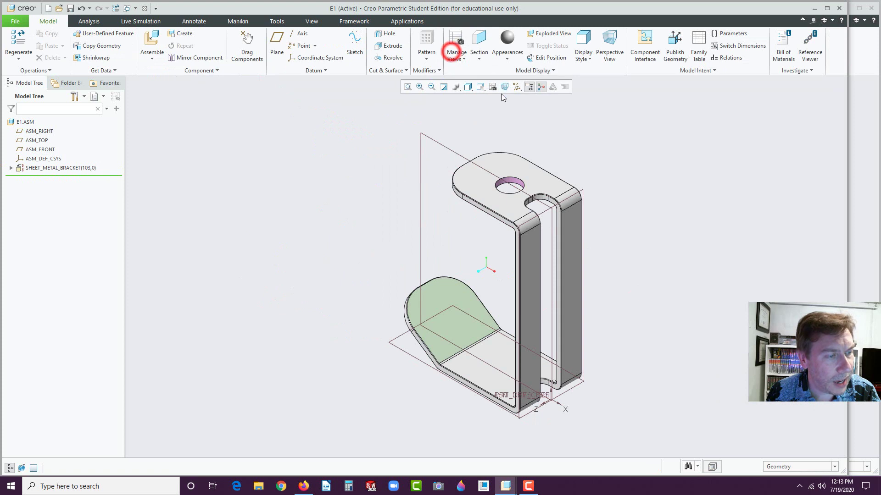
- Hide the datum planes and coordinate systems in the assembly
click(348, 191)
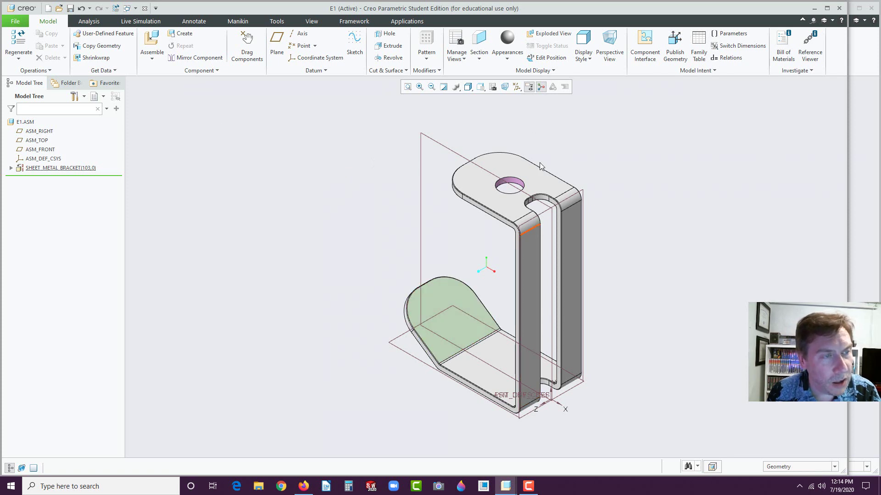
click(519, 88)
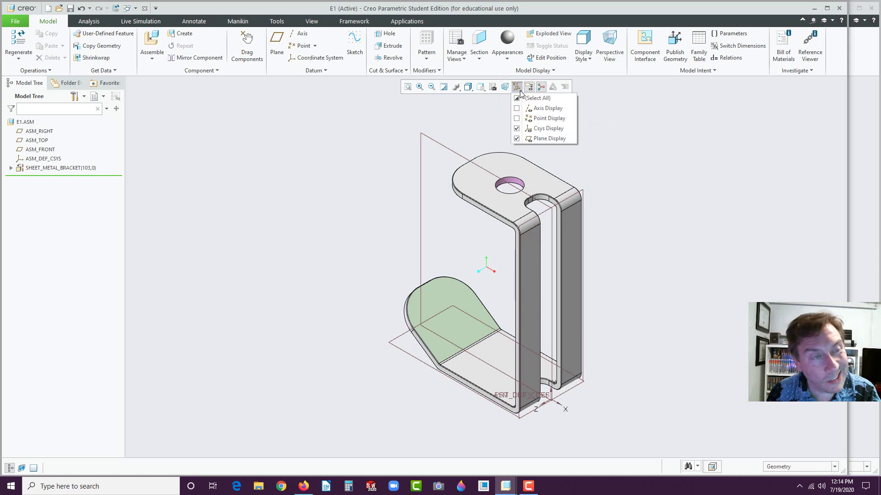
click(516, 139)
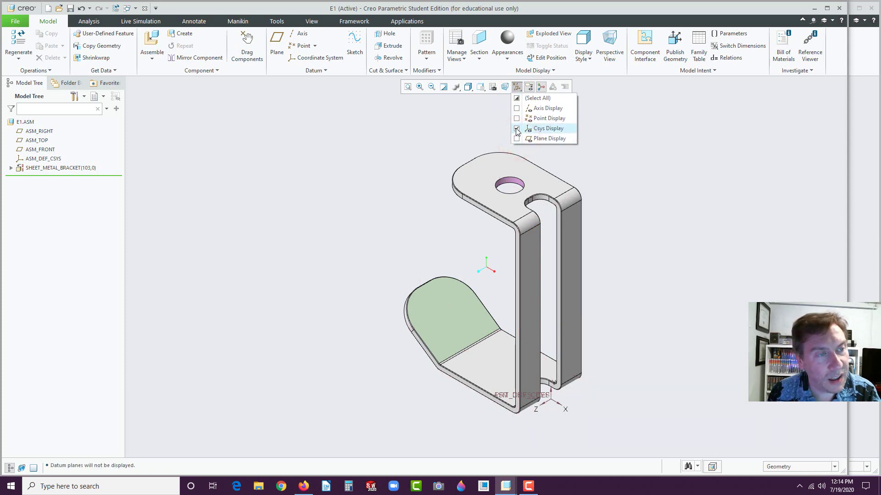
click(517, 128)
click(398, 157)
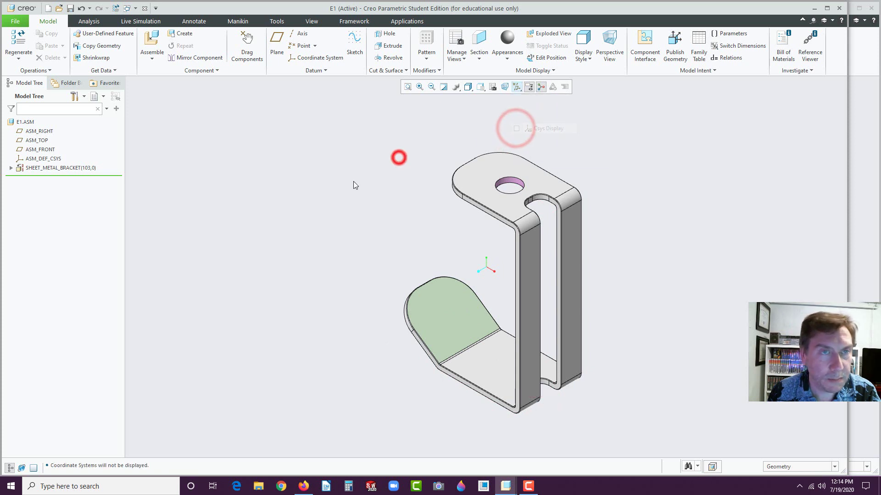
- Insert yoke_male_pro.prt from the E5 folder as the second component and move it clear of the bracket, beside its holed upper flange
scroll(336, 186, down, 3)
scroll(403, 213, up, 2)
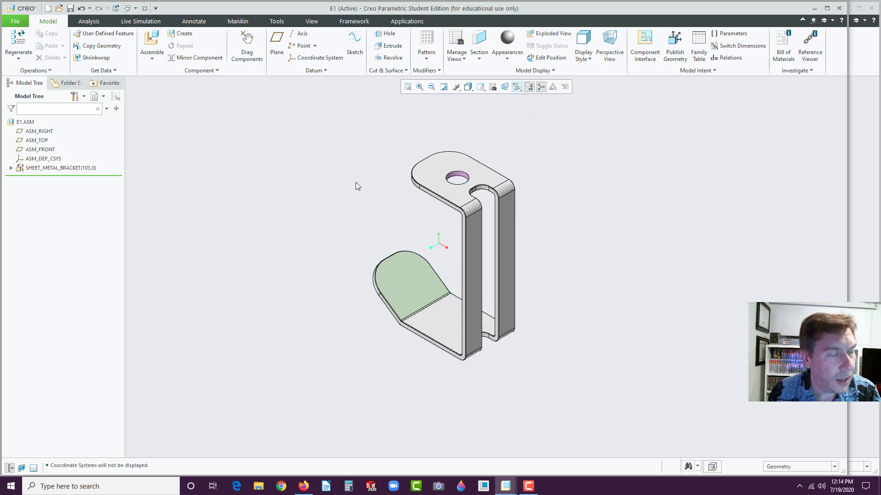
click(153, 39)
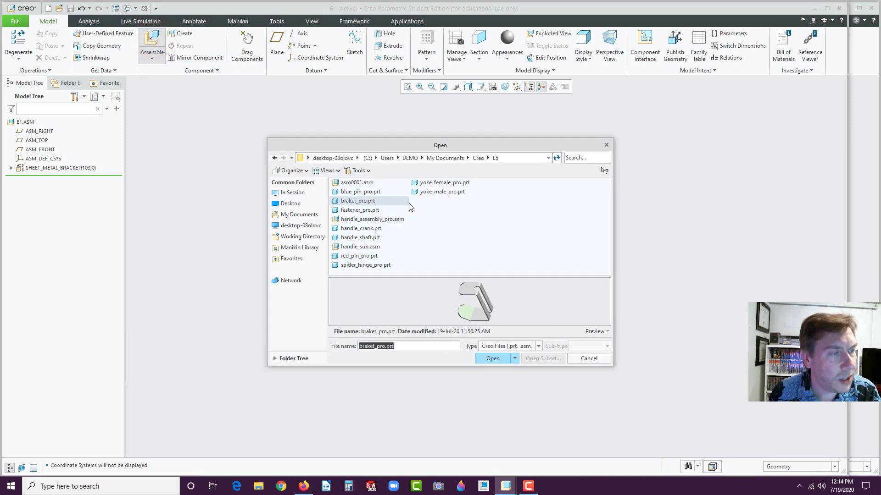
click(421, 194)
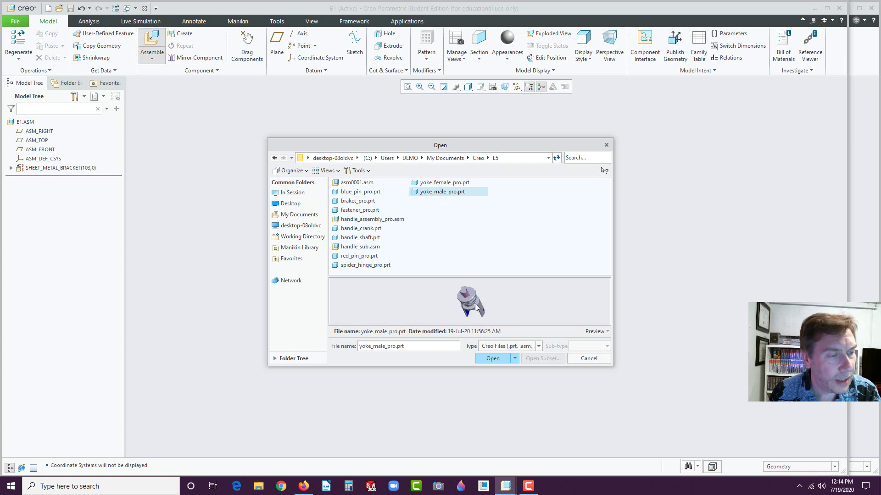
click(476, 303)
middle_drag(477, 304, 473, 297)
click(492, 359)
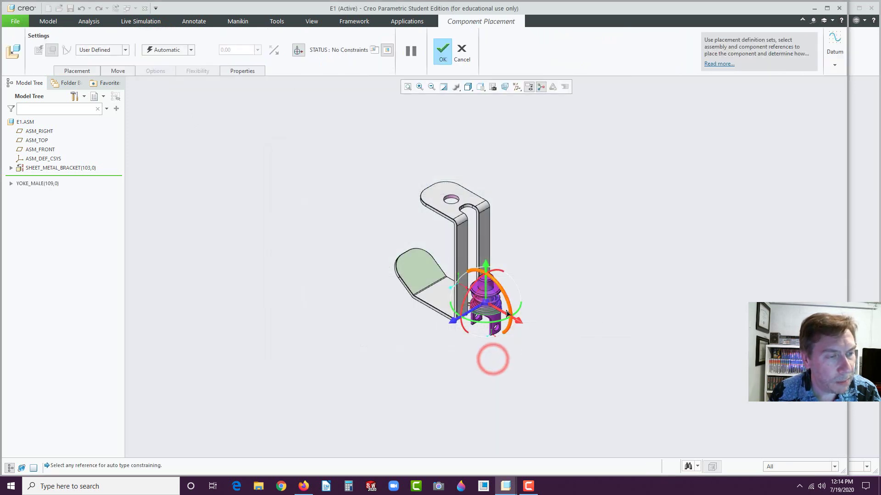
drag(520, 321, 408, 231)
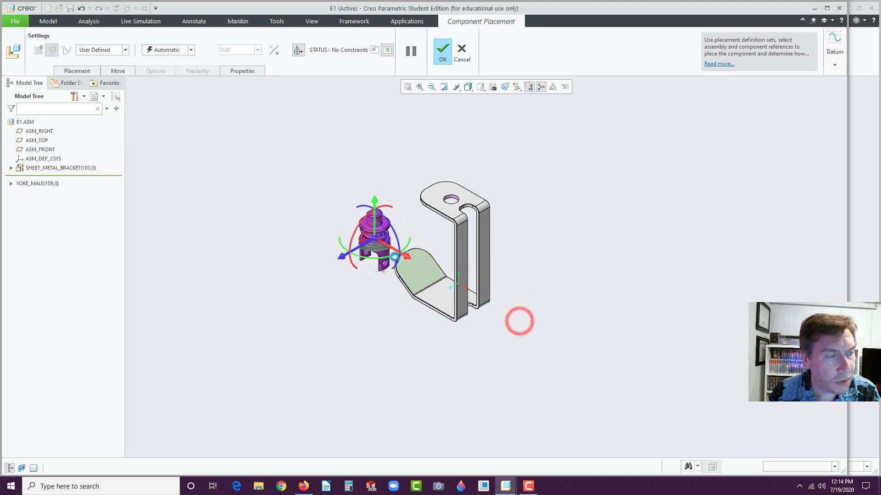
scroll(412, 184, down, 3)
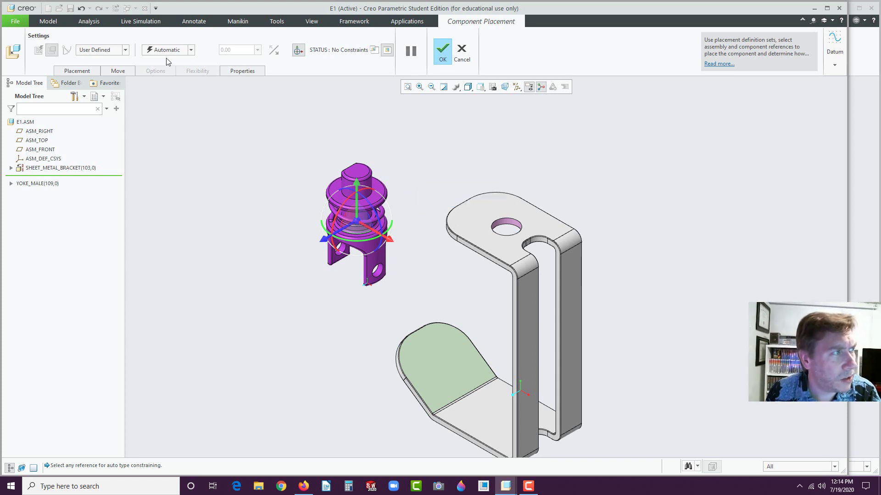
- Constrain the male yoke's cylindrical shaft coincident with the round hole in the bracket's upper flange
click(192, 49)
click(192, 50)
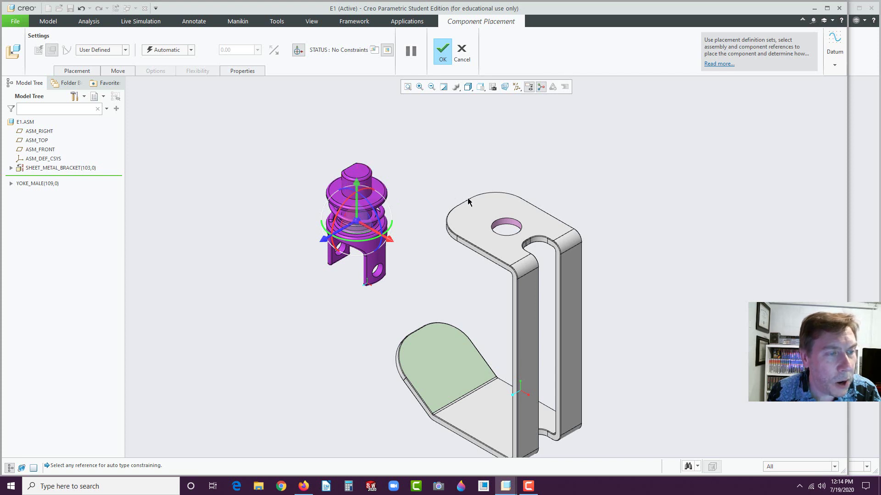
click(510, 225)
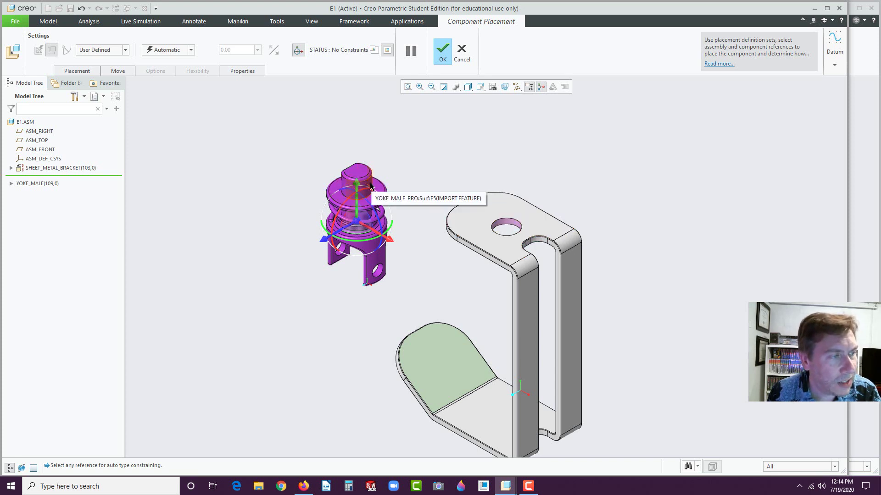
scroll(371, 188, up, 3)
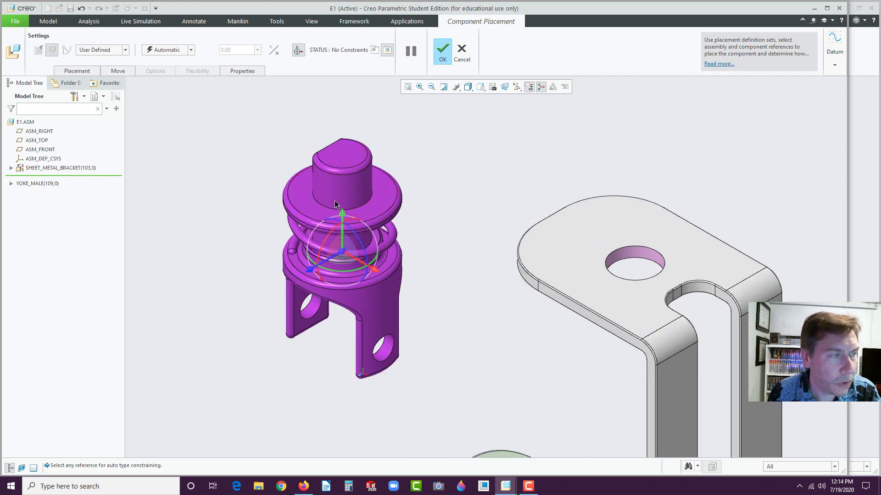
click(335, 192)
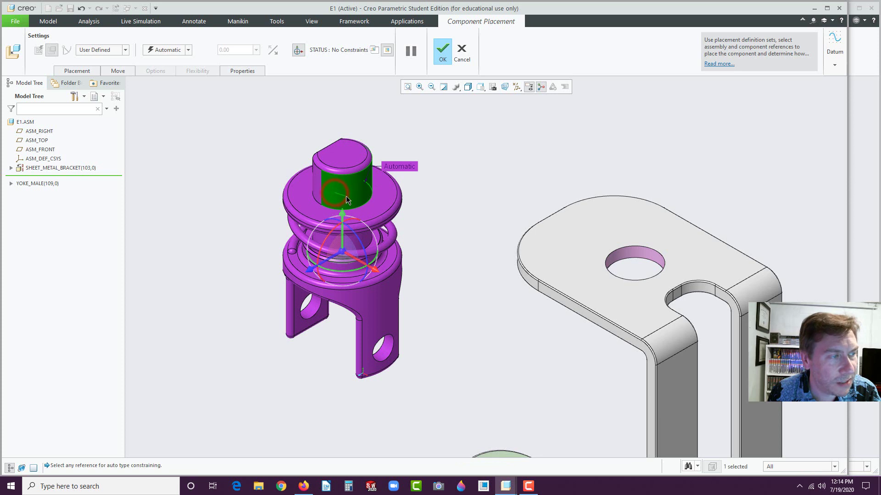
click(642, 253)
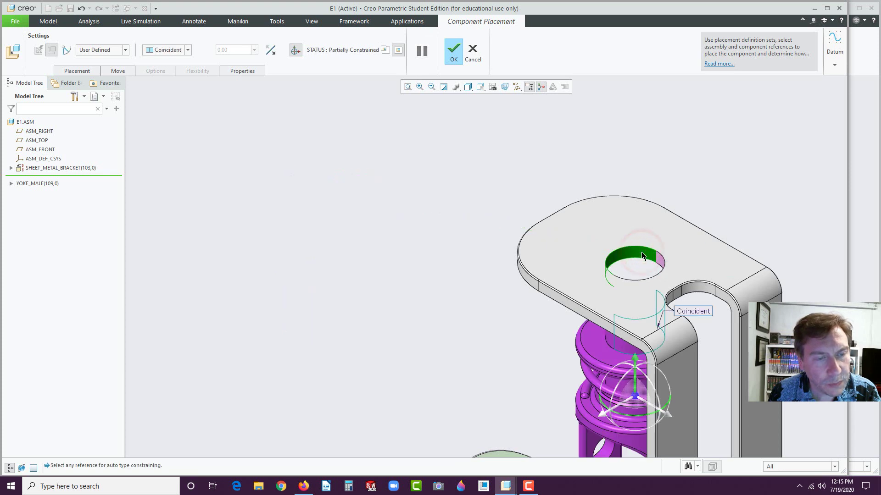
- Slide the yoke slightly down along the hole axis and turn it slightly about that axis
scroll(481, 283, down, 5)
scroll(443, 354, up, 2)
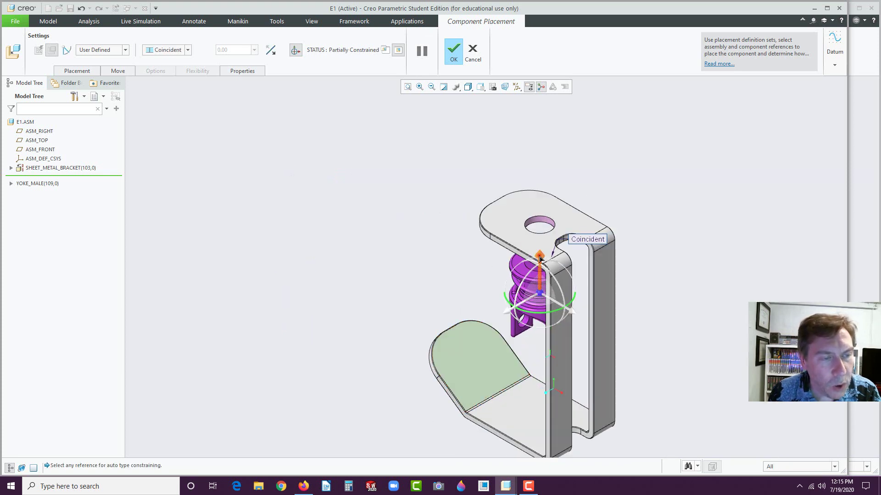
mouse_move(541, 260)
mouse_down()
mouse_move(541, 192)
mouse_move(542, 265)
mouse_up()
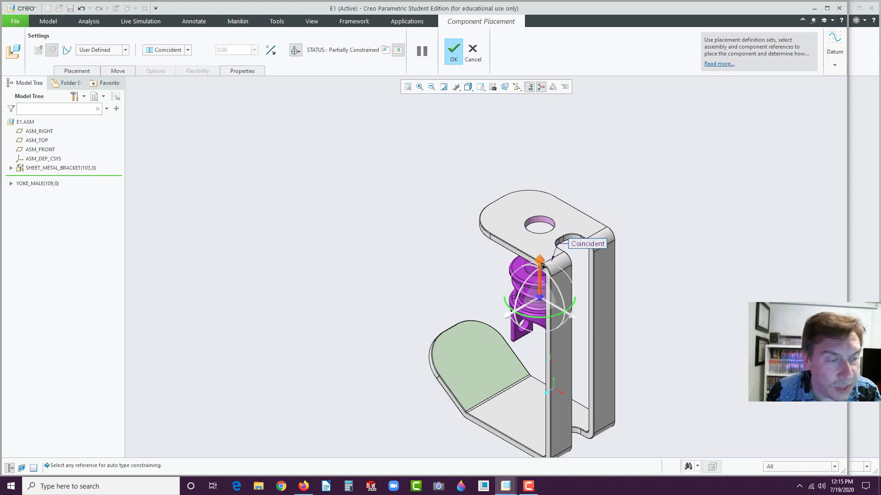
drag(522, 316, 515, 319)
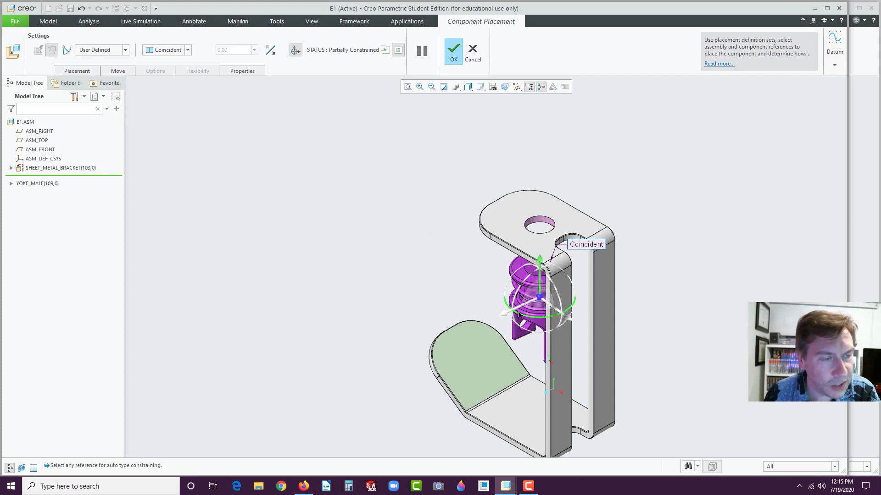
scroll(555, 269, down, 1)
scroll(556, 270, down, 1)
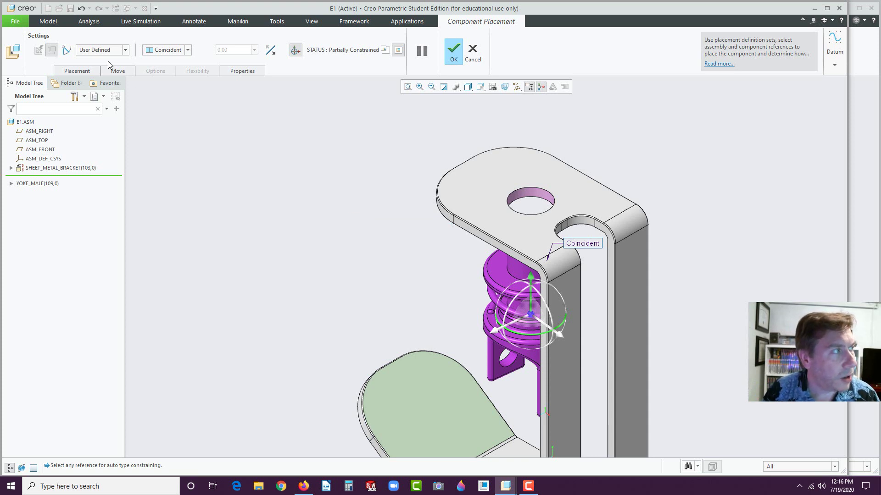
- Add a second Coincident constraint between the flat face of the yoke's upper collar and the underside of the bracket's upper flange
click(85, 71)
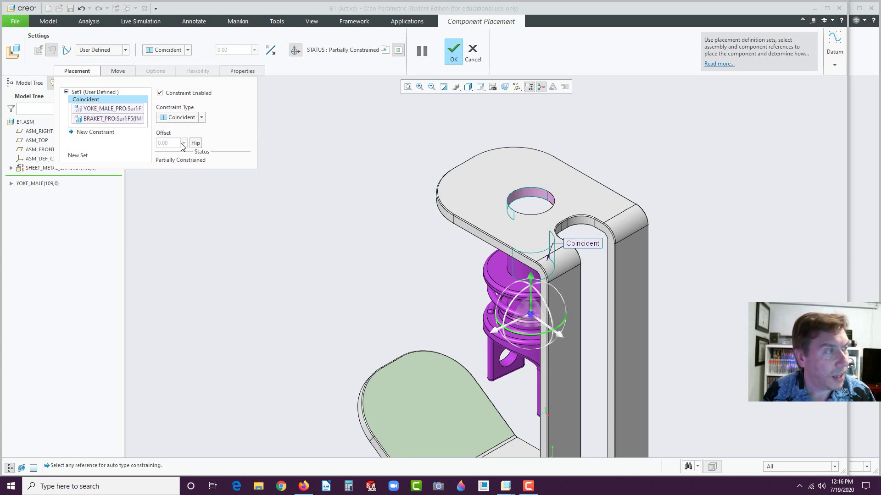
click(106, 121)
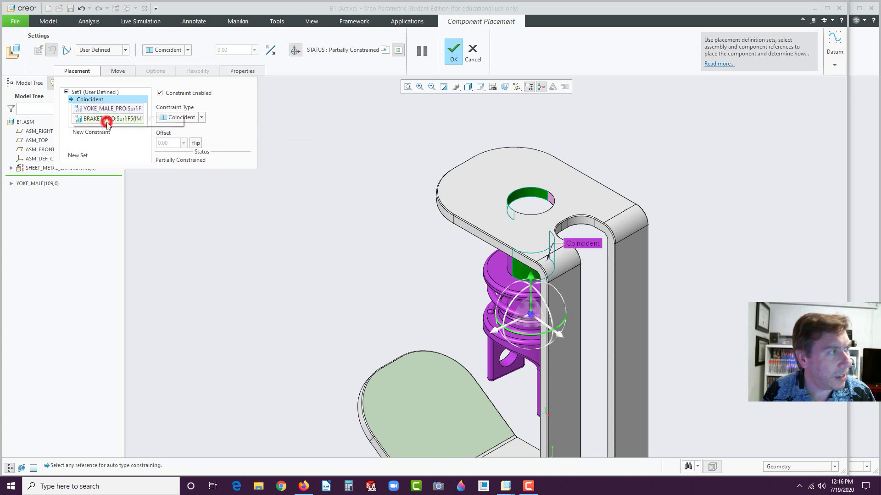
click(97, 106)
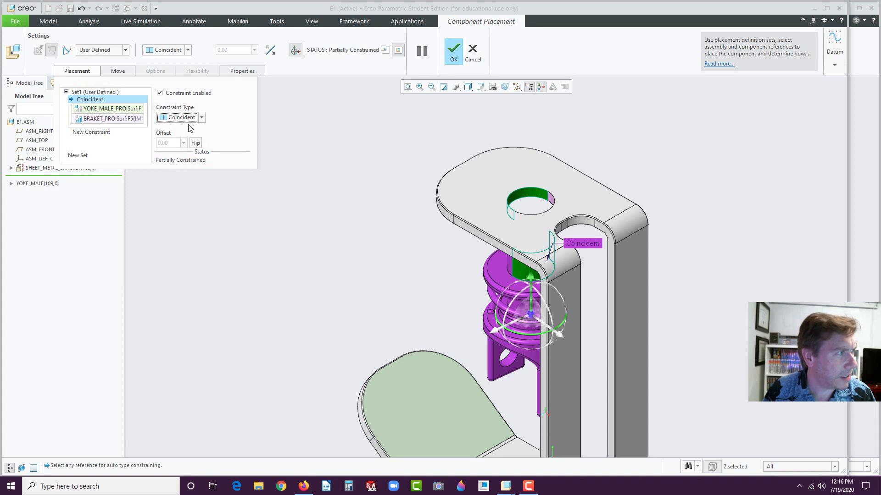
click(91, 133)
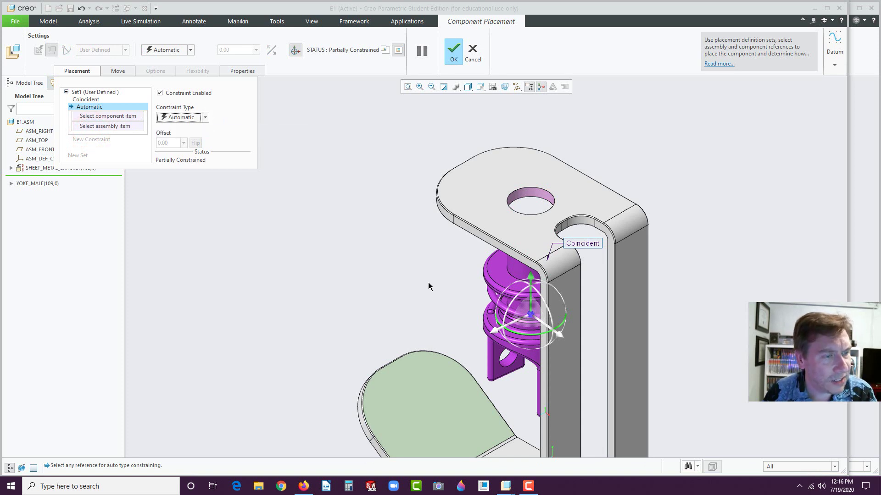
click(502, 275)
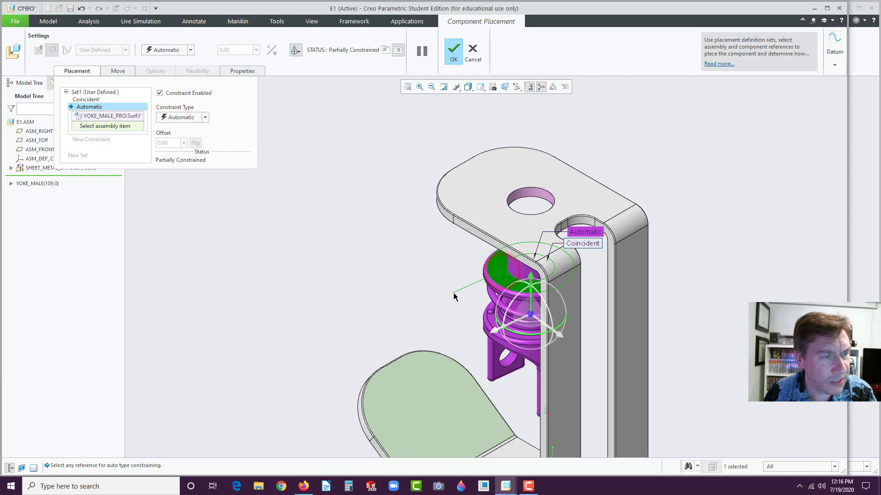
middle_drag(458, 293, 528, 238)
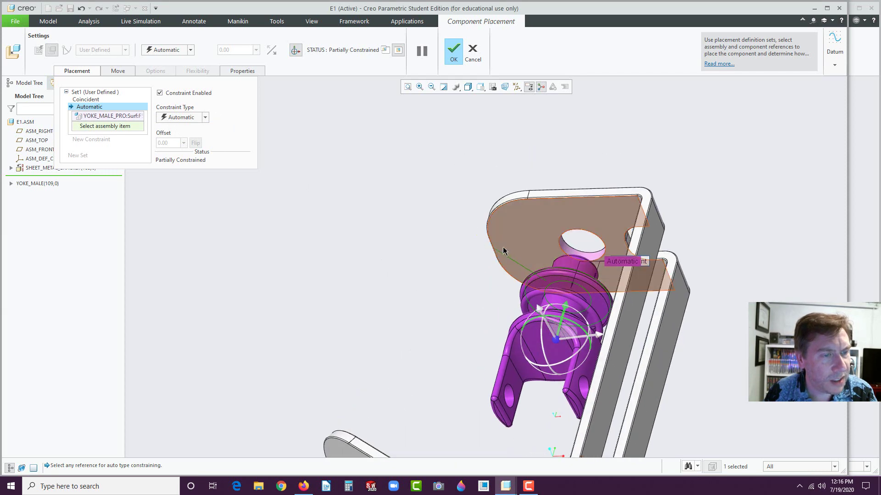
click(529, 236)
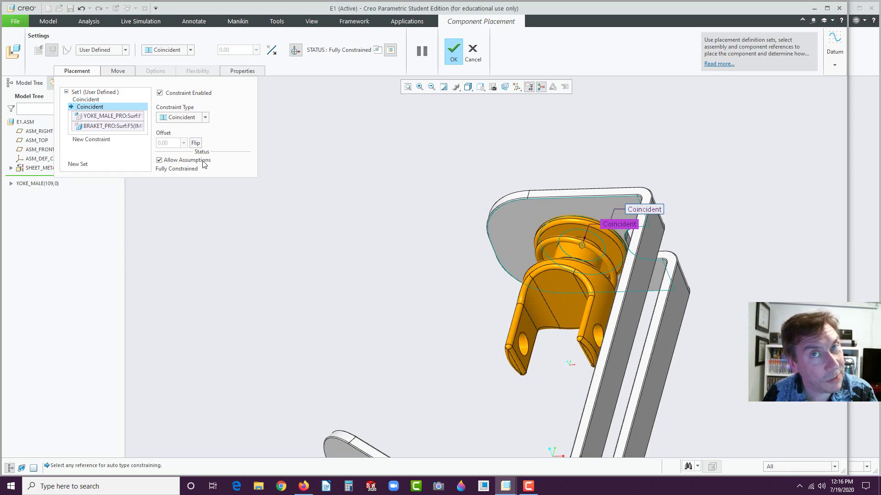
- Turn off Allow Assumptions for the male yoke, accept its placement and restore the default view
click(160, 160)
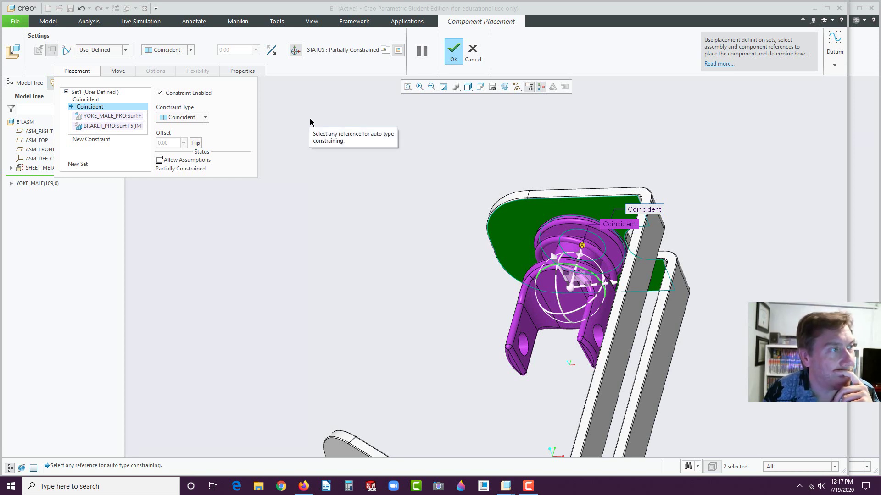
click(454, 56)
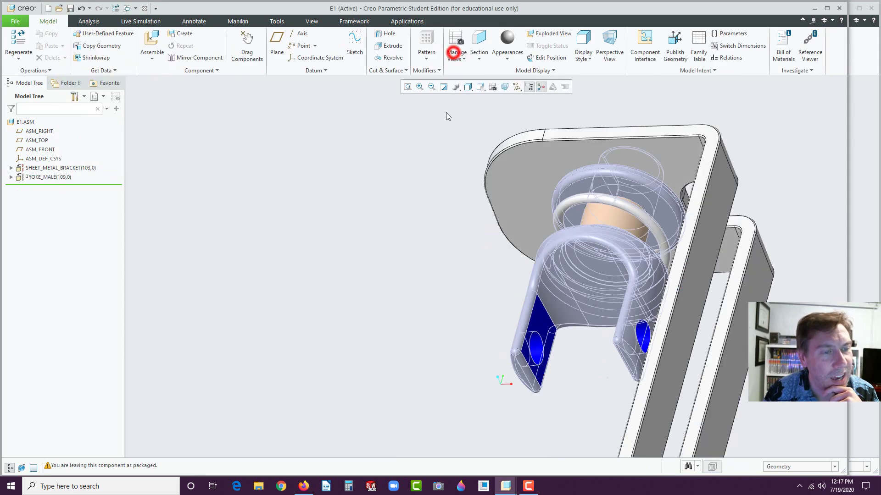
key(ctrl+d)
scroll(528, 311, down, 3)
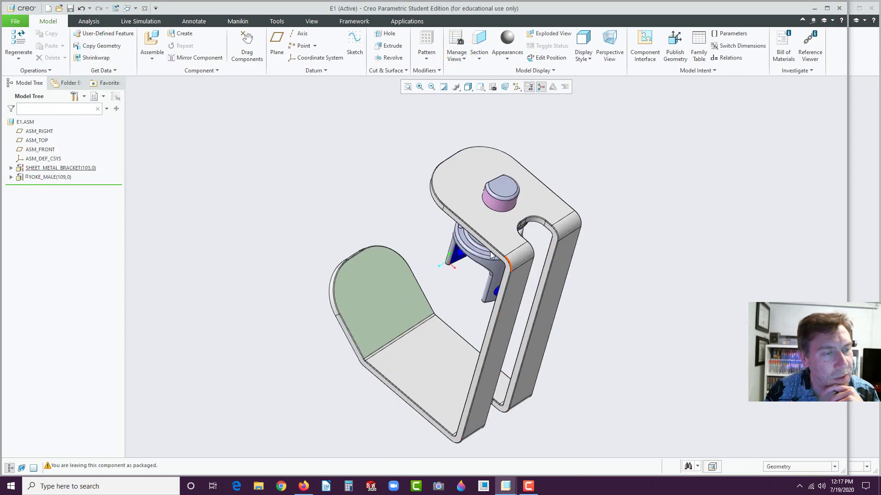
- Test the male yoke's remaining motion in the bracket hole with Drag Components, grabbing it by its shaft
middle_drag(509, 271, 523, 241)
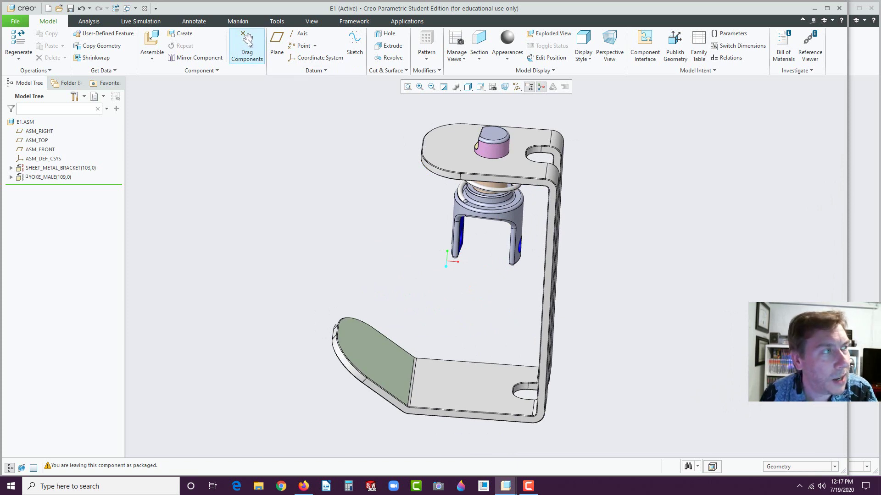
click(248, 40)
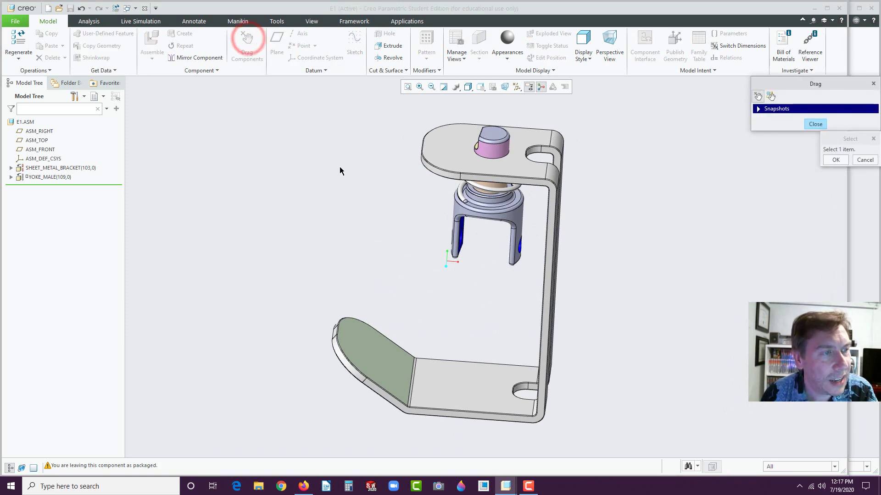
click(495, 148)
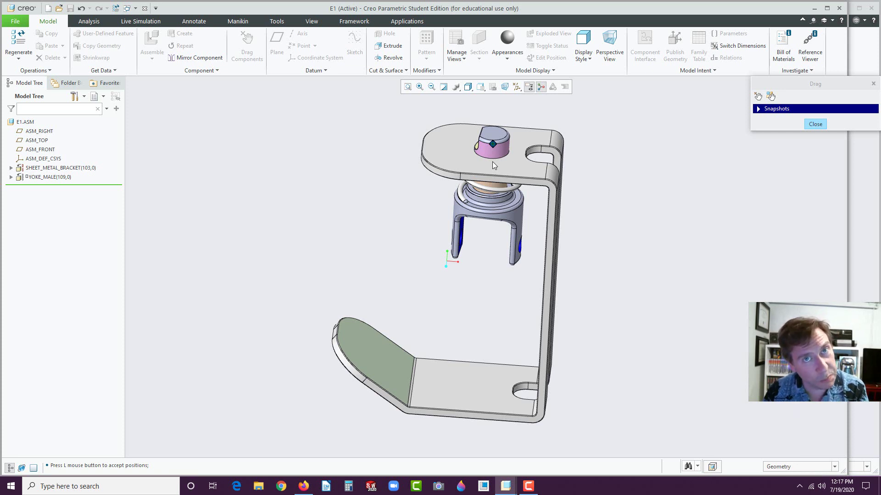
mouse_move(492, 164)
mouse_down()
mouse_move(572, 151)
mouse_move(493, 154)
mouse_up()
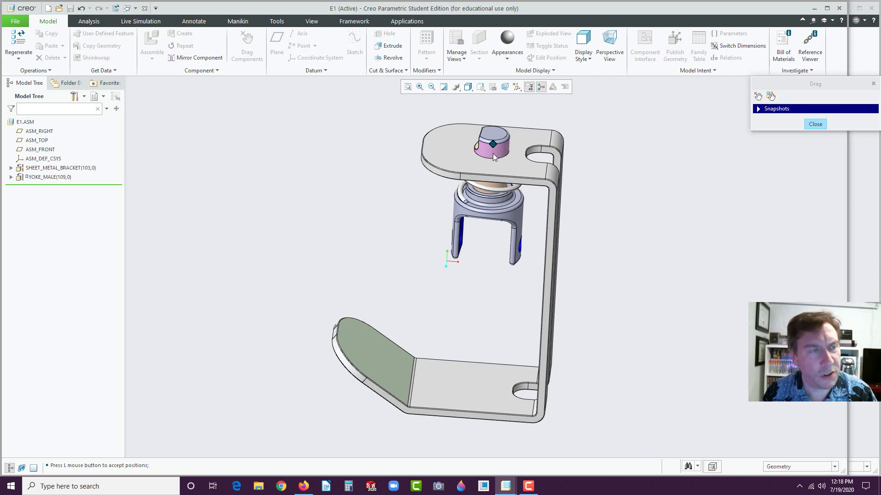
click(493, 154)
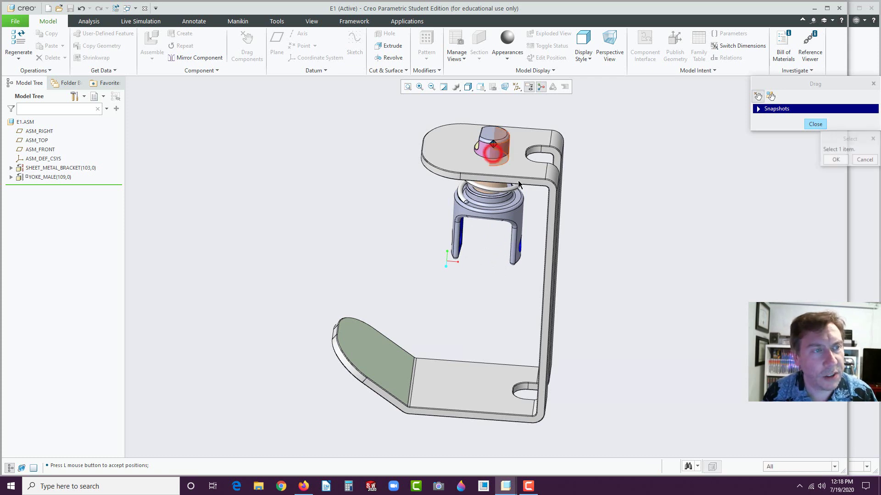
middle_click(616, 169)
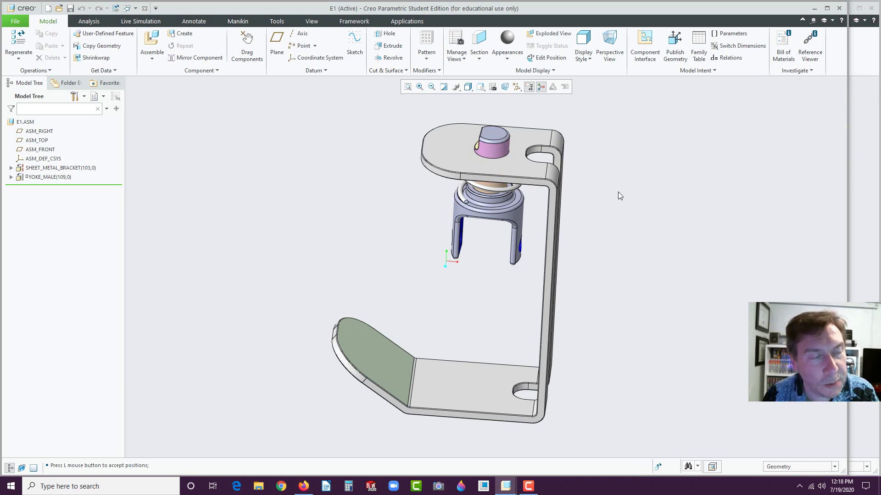
mouse_move(629, 184)
middle_down()
mouse_move(600, 175)
mouse_move(639, 187)
mouse_move(621, 187)
mouse_move(631, 184)
middle_up()
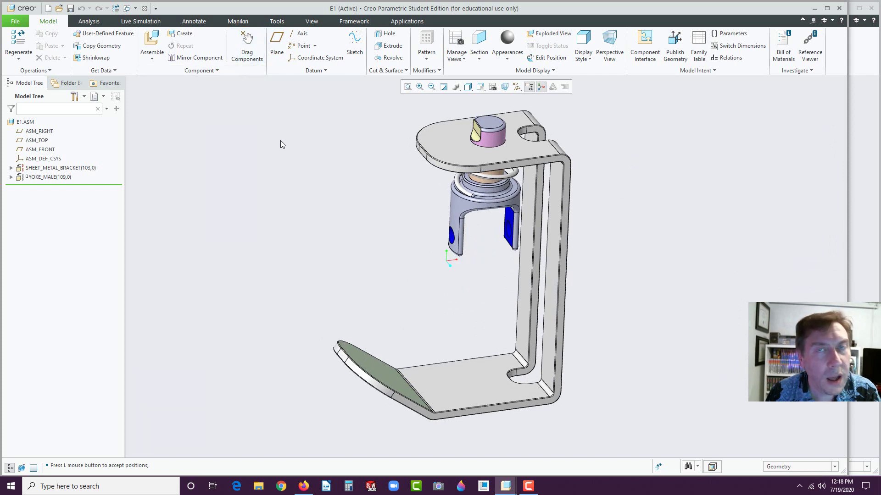
- Insert spider_hinge_pro.prt from the E5 folder as the third component and move it up beside the male yoke's fork
click(153, 38)
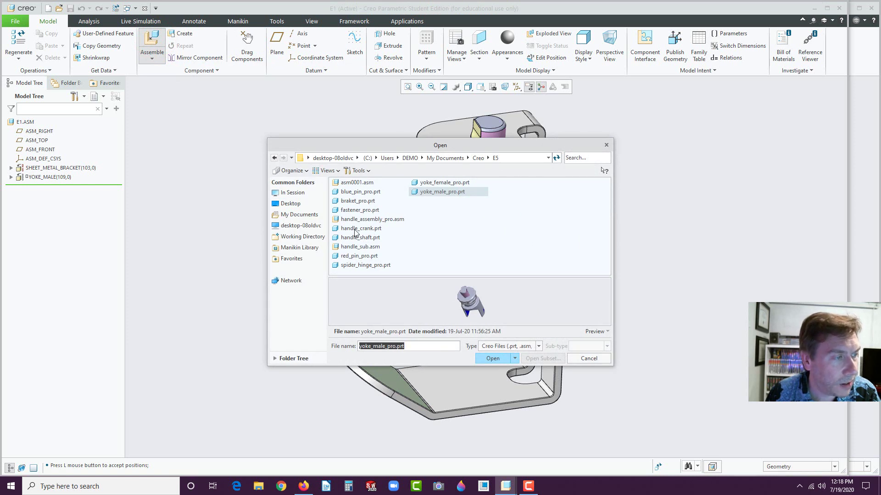
click(354, 266)
click(489, 358)
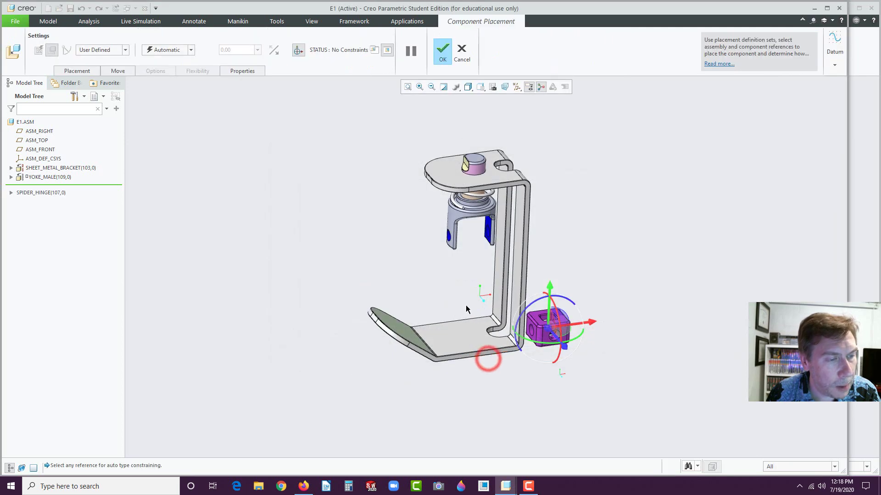
drag(550, 287, 509, 236)
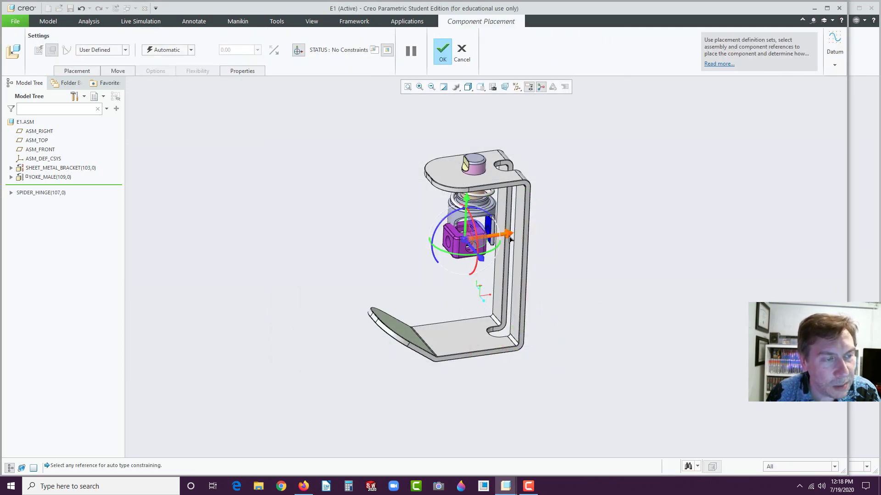
- Constrain the spider hinge's side hole coincident with the hole in the male yoke's arm and show its placement constraints
scroll(491, 230, down, 2)
scroll(482, 229, down, 5)
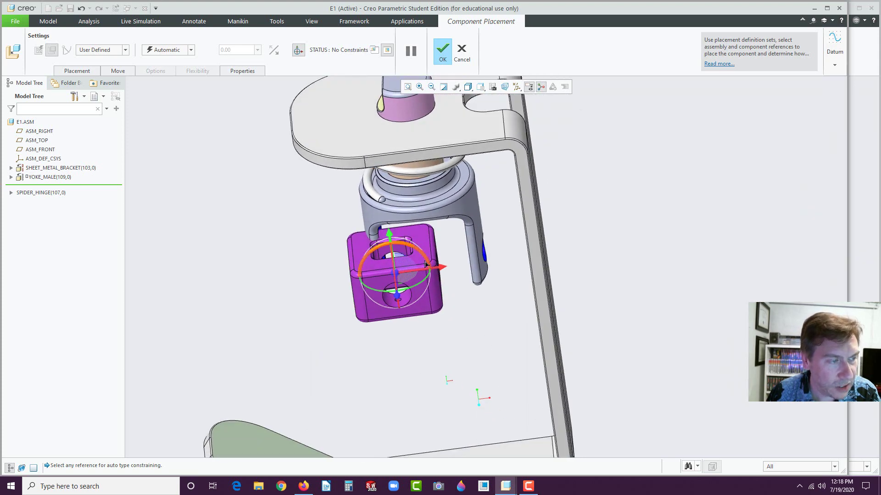
middle_drag(471, 296, 454, 301)
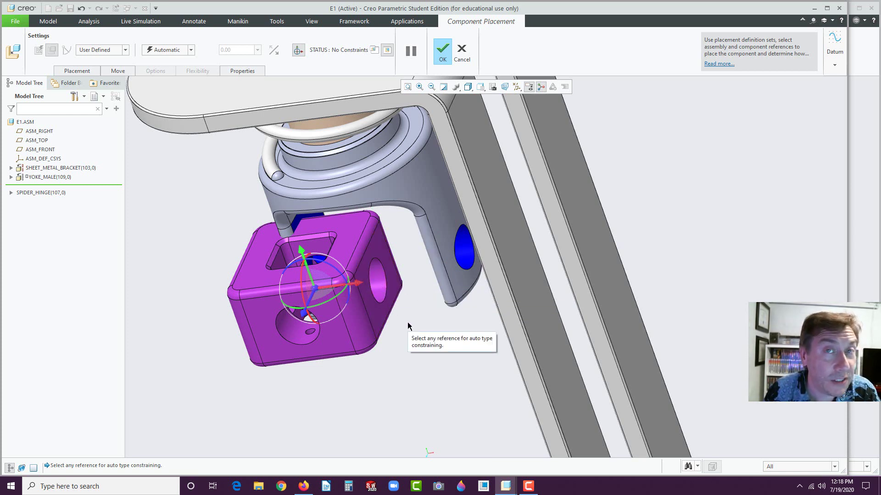
click(379, 283)
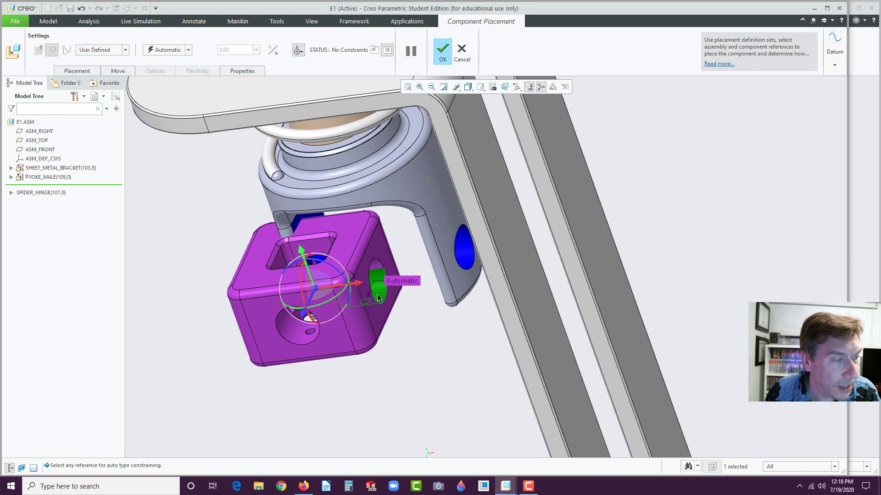
click(467, 252)
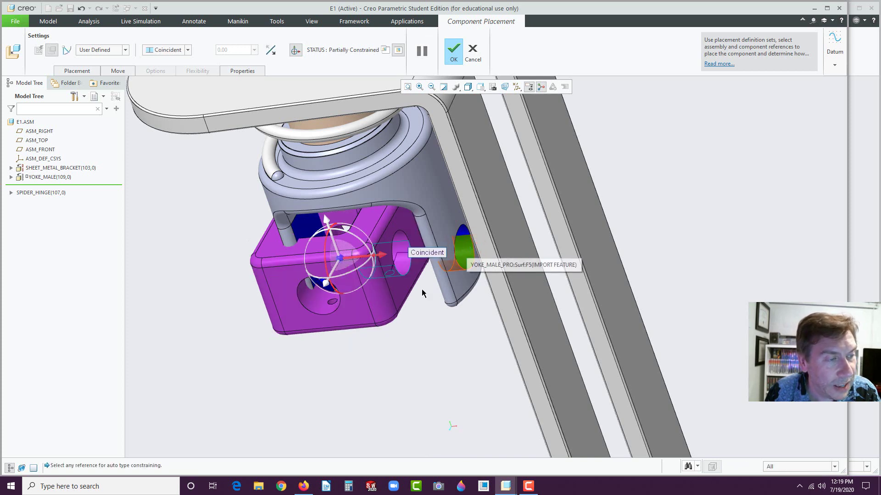
click(418, 256)
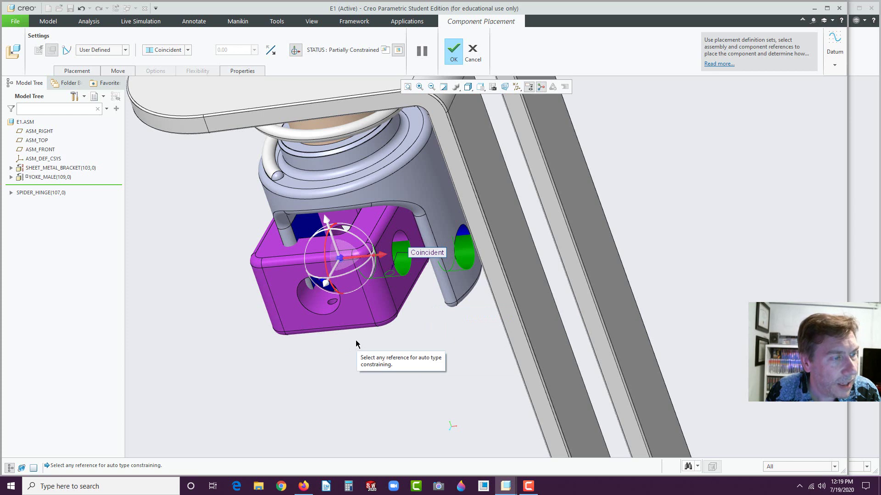
click(78, 72)
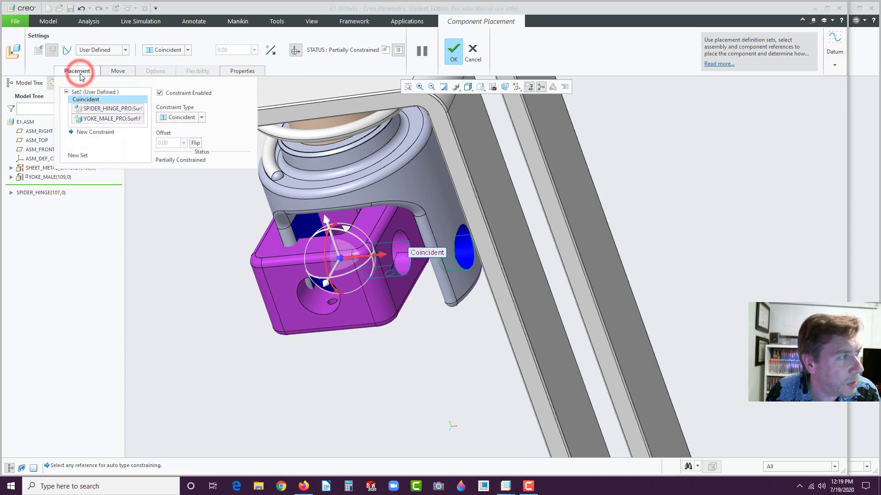
- Add a coincident constraint between the spider hinge's side face and the male yoke arm's inner face, and accept the placement
click(93, 134)
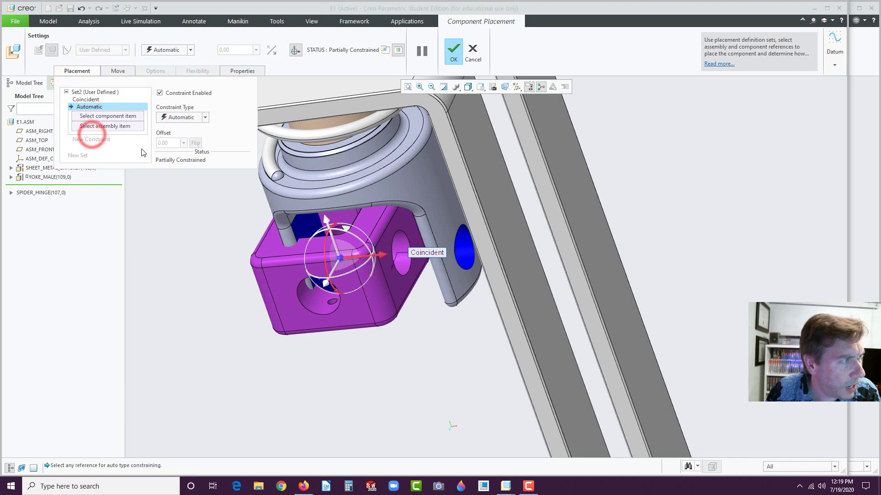
click(402, 291)
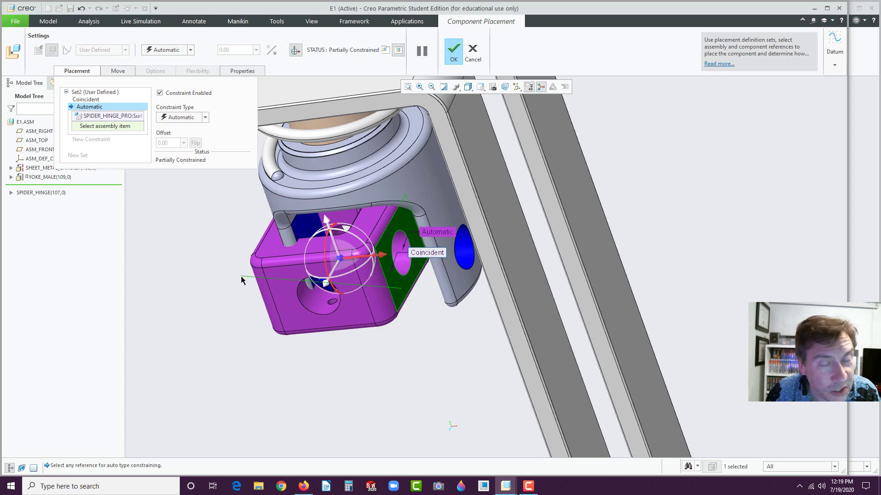
middle_drag(343, 368, 388, 364)
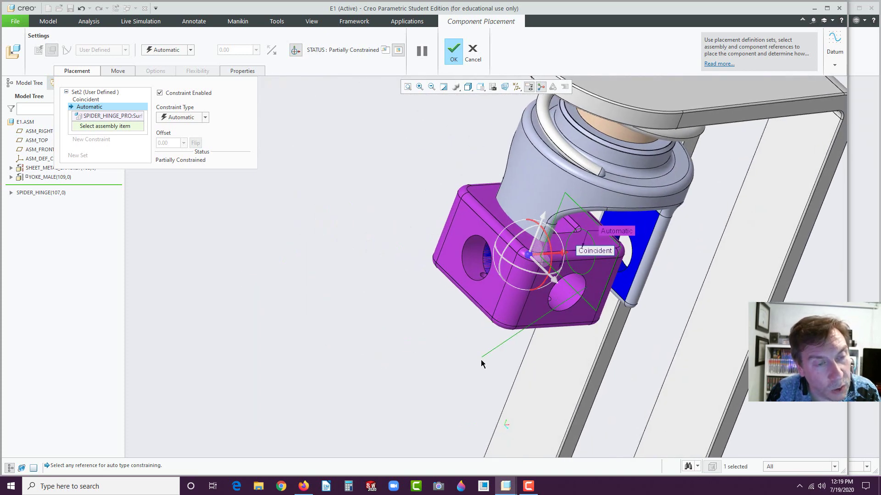
click(641, 240)
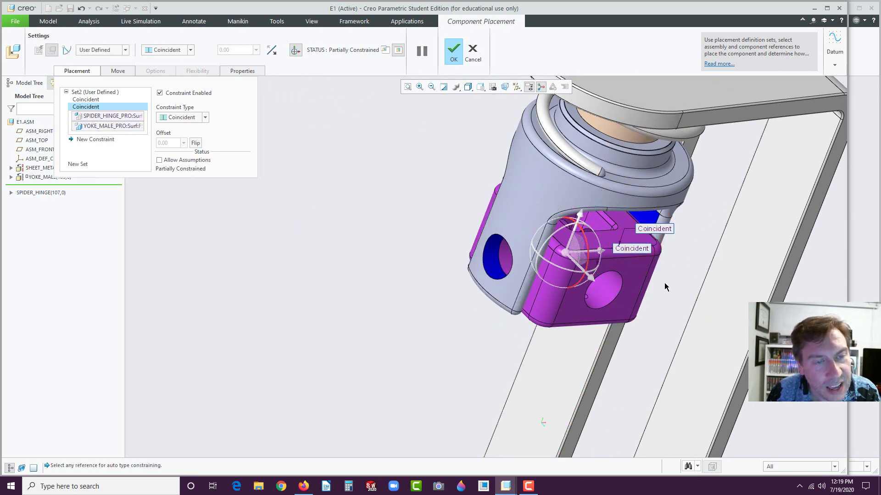
middle_drag(666, 287, 620, 293)
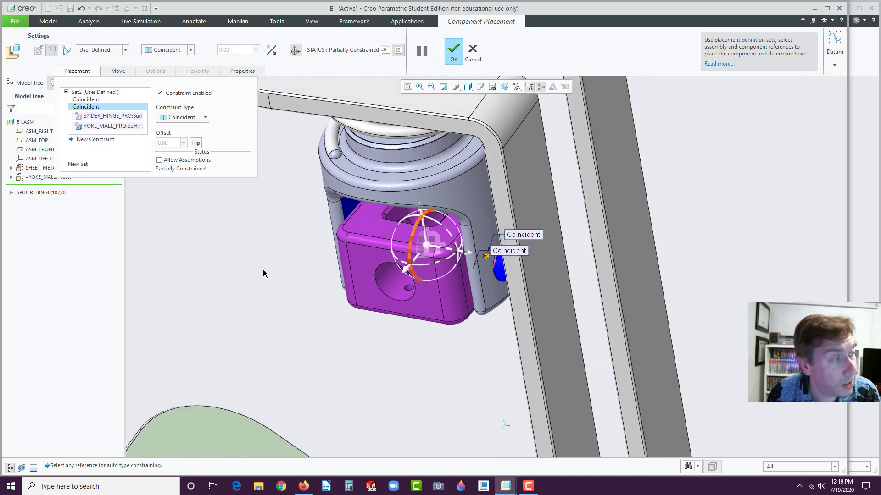
click(454, 48)
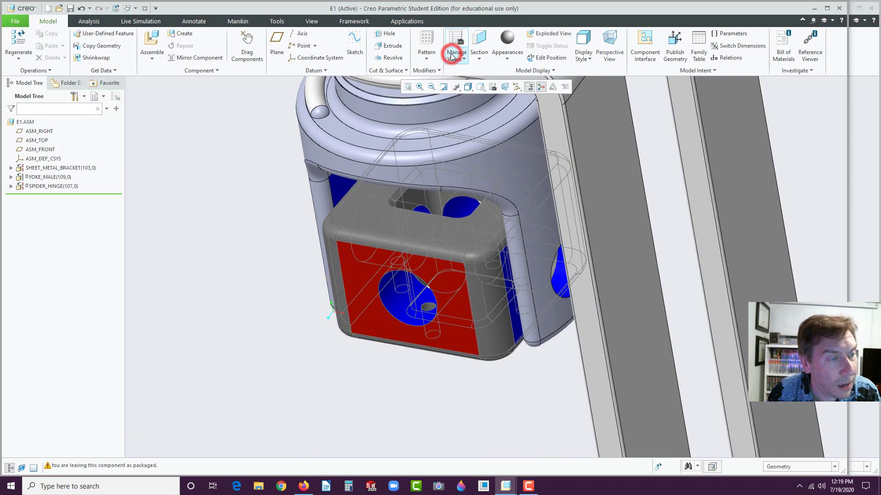
- Swing the spider hinge in the male yoke with Drag Components to test its motion, and accept the new position
click(277, 305)
scroll(319, 337, down, 4)
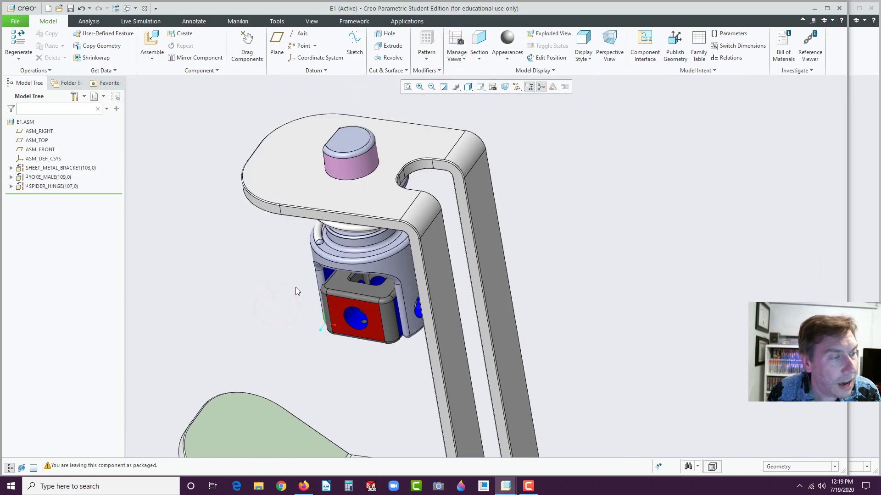
click(249, 41)
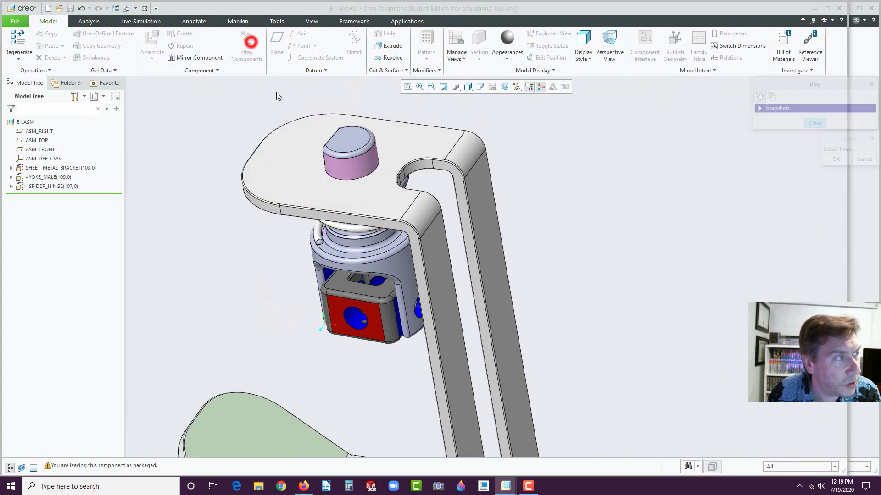
click(355, 297)
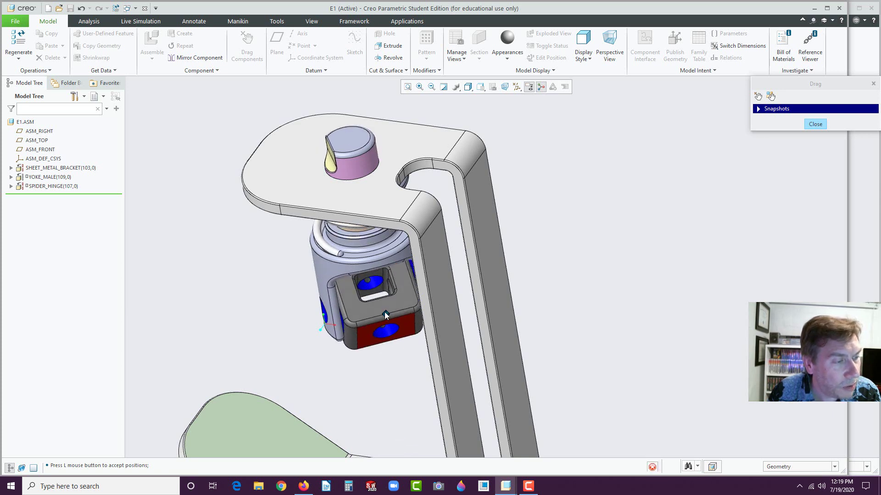
click(379, 296)
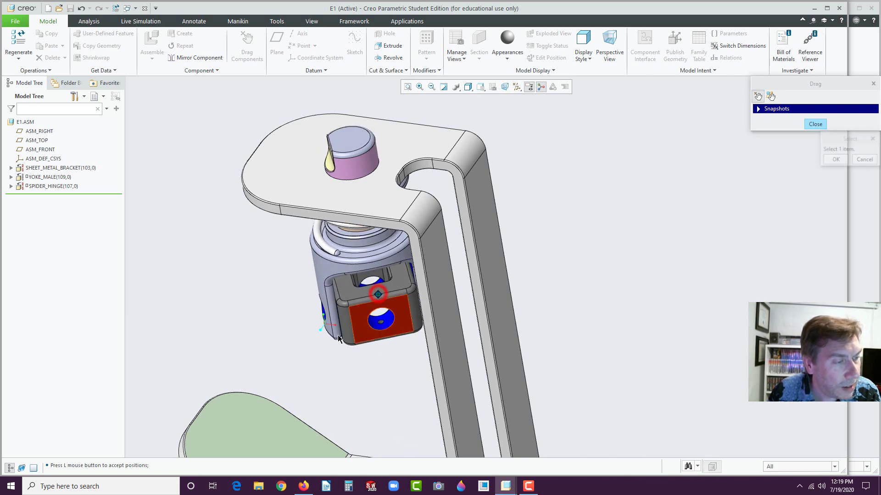
middle_click(322, 354)
middle_click(324, 354)
- Insert yoke_female_pro.prt from the E5 folder as the fourth component and move it beside the spider hinge
scroll(390, 349, up, 2)
middle_drag(395, 345, 436, 352)
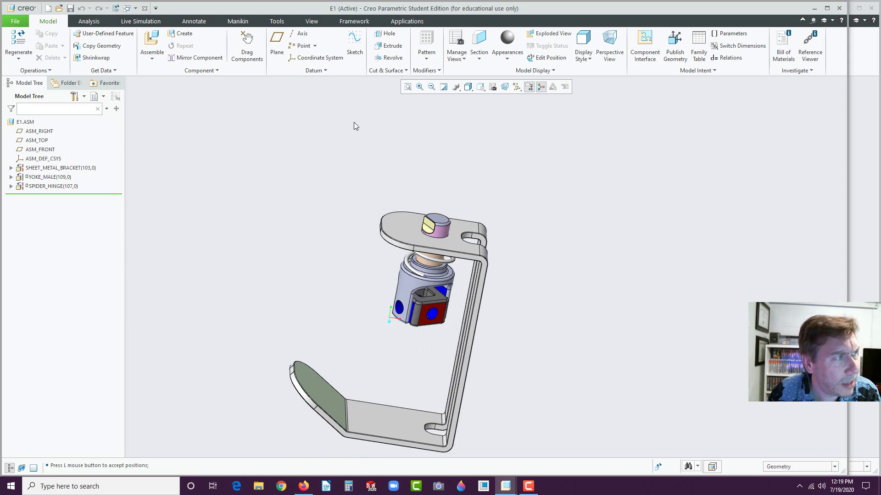
click(152, 40)
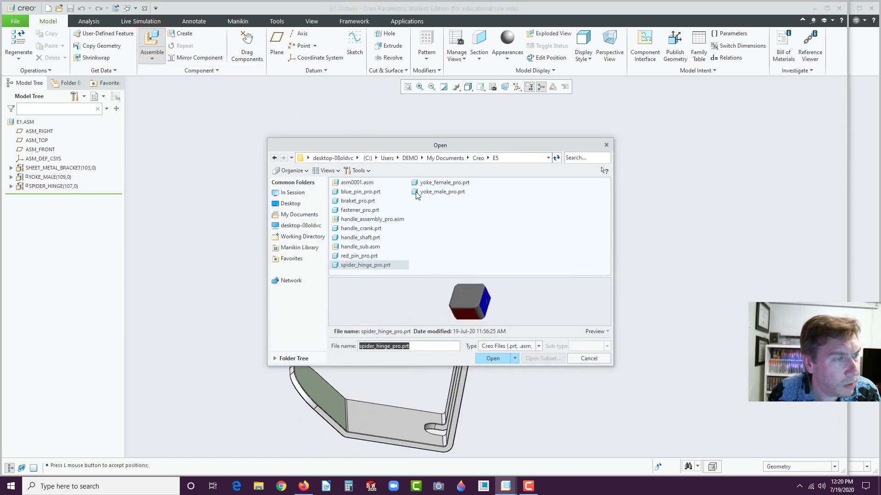
click(418, 183)
click(492, 358)
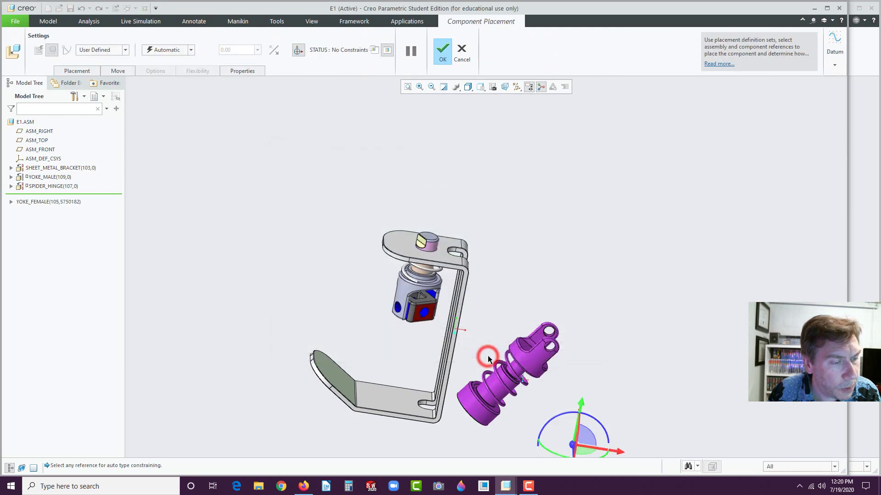
drag(619, 451, 476, 408)
- Constrain the female yoke's arm hole coincident with the spider hinge's hole, and its inner arm face coincident with the hinge's red side face
scroll(411, 320, down, 6)
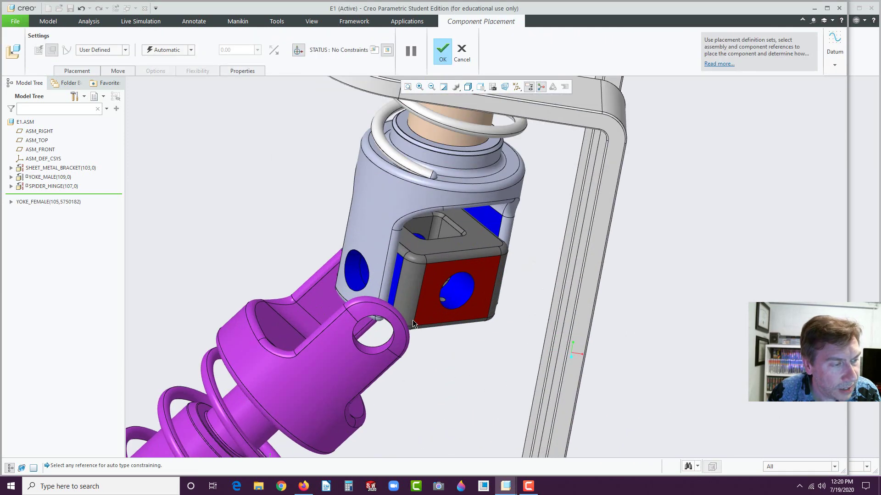
click(369, 349)
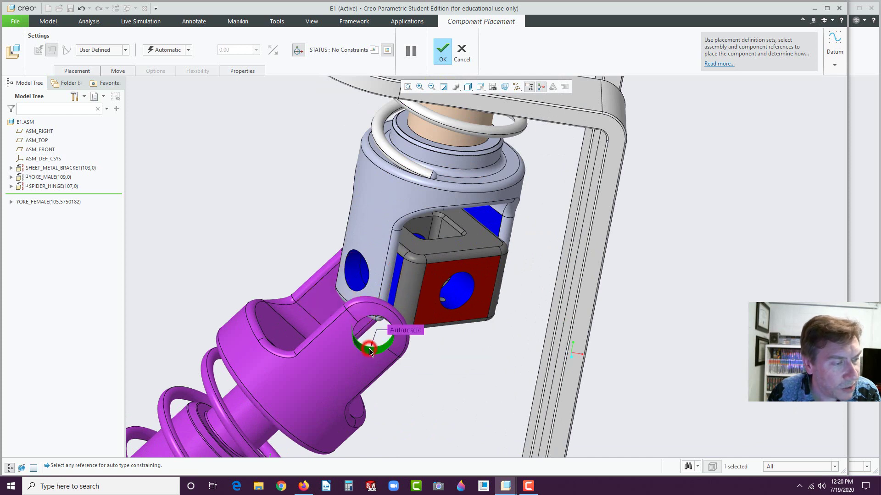
click(465, 295)
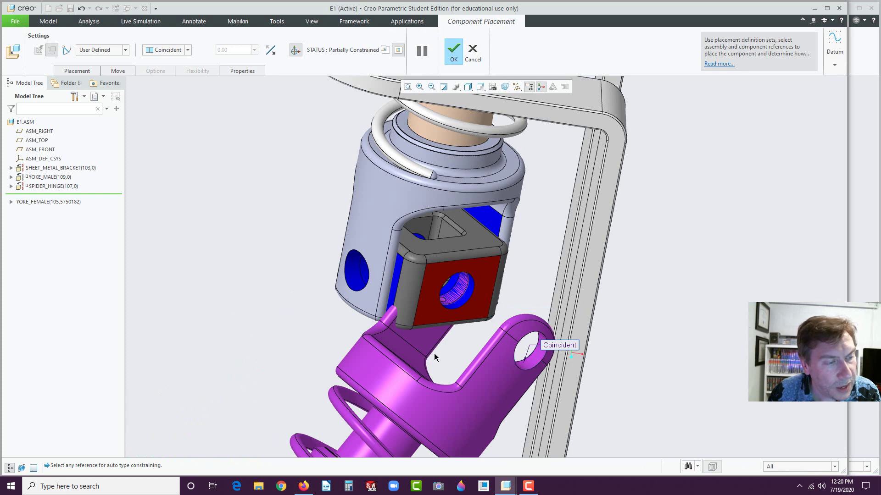
click(425, 342)
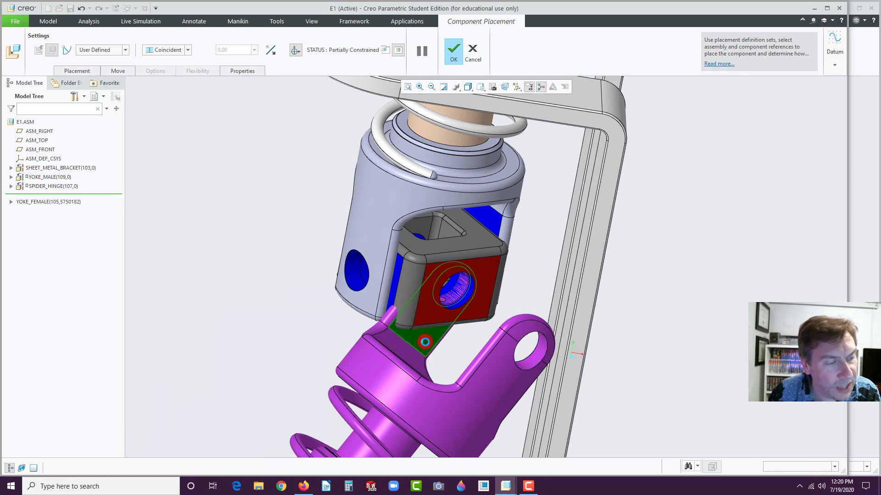
middle_drag(328, 321, 525, 296)
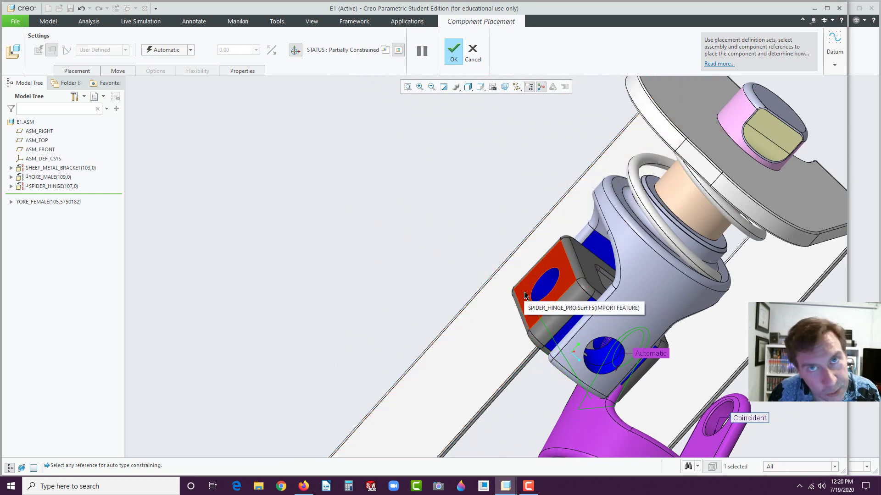
click(524, 292)
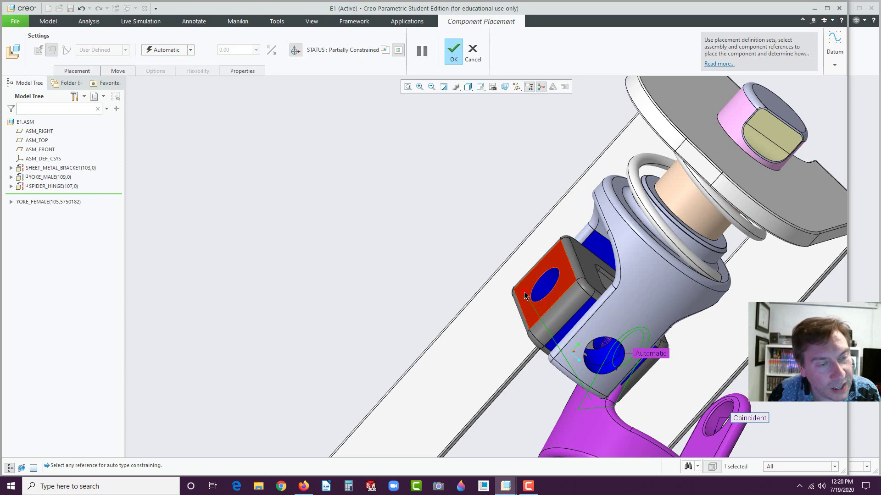
middle_drag(675, 363, 633, 344)
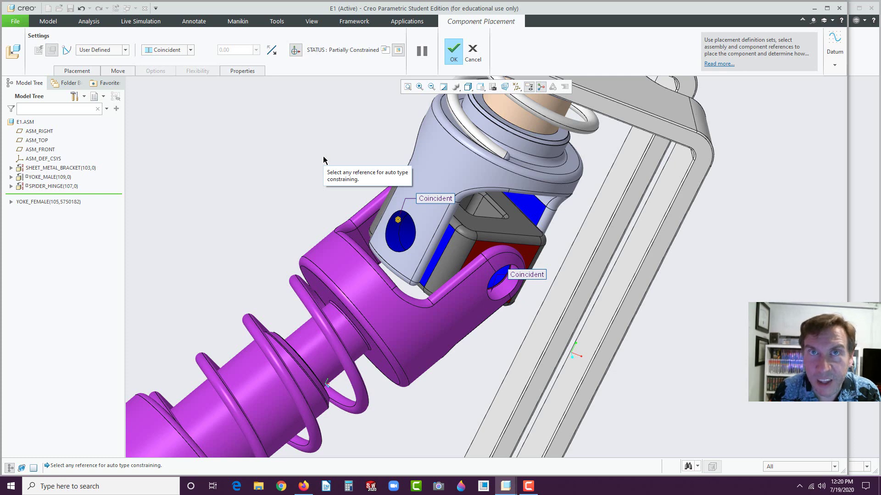
- Swing the female yoke about the hinge hole until its end roughly faces the bracket's angled plate
scroll(395, 204, down, 3)
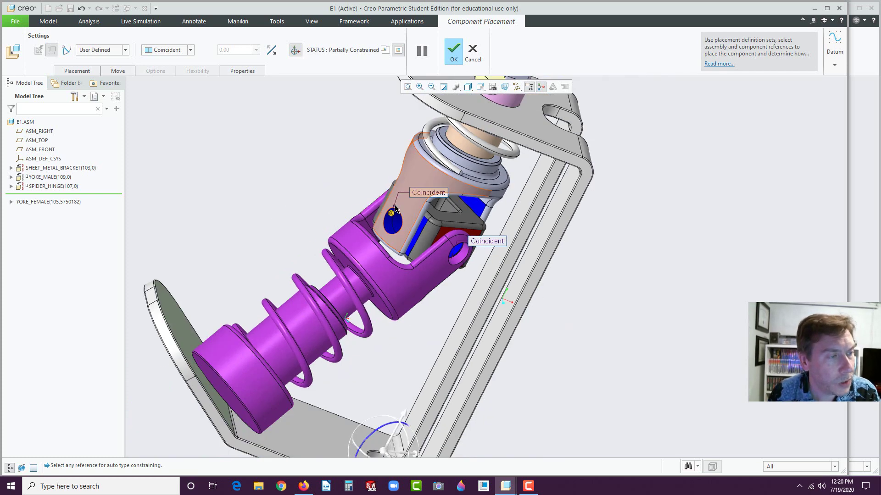
scroll(410, 319, down, 2)
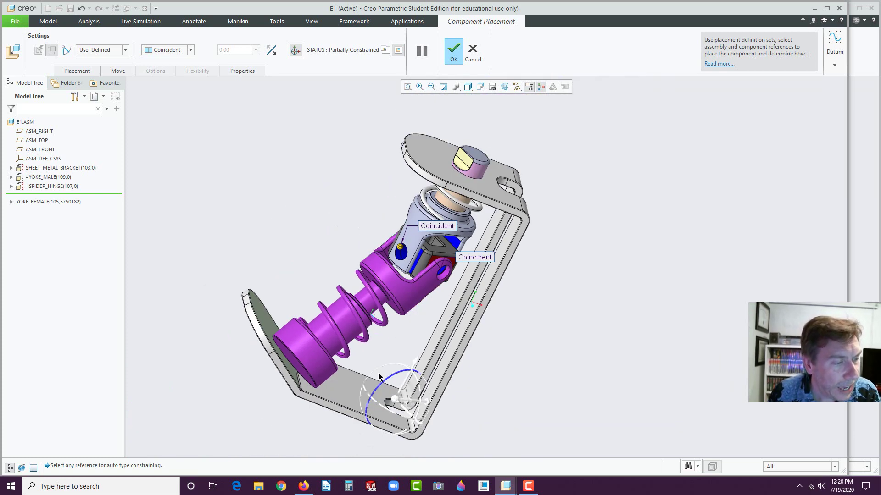
drag(388, 380, 387, 360)
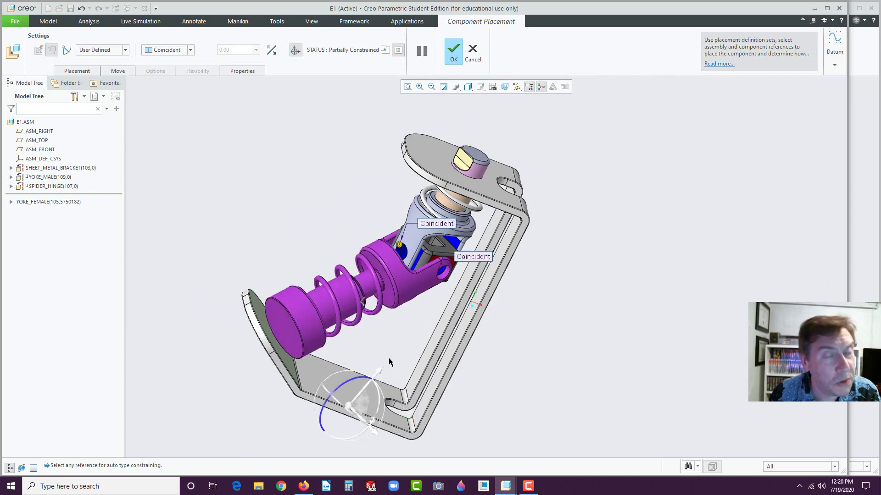
- Add a Parallel constraint between the female yoke's round end face and the bracket's angled plate, and accept the placement
scroll(269, 331, down, 4)
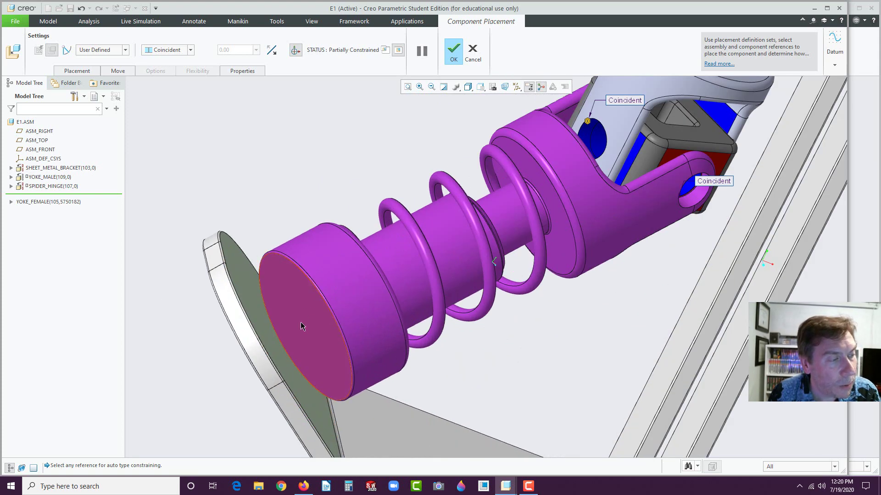
click(73, 73)
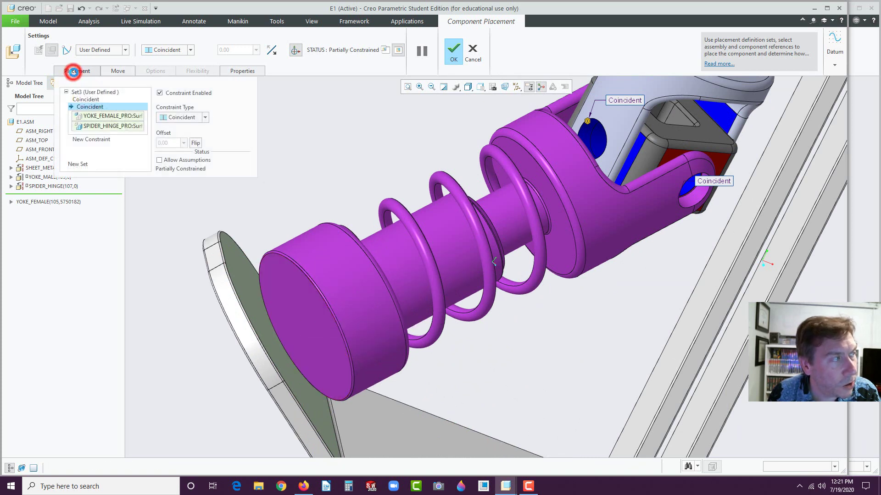
click(77, 140)
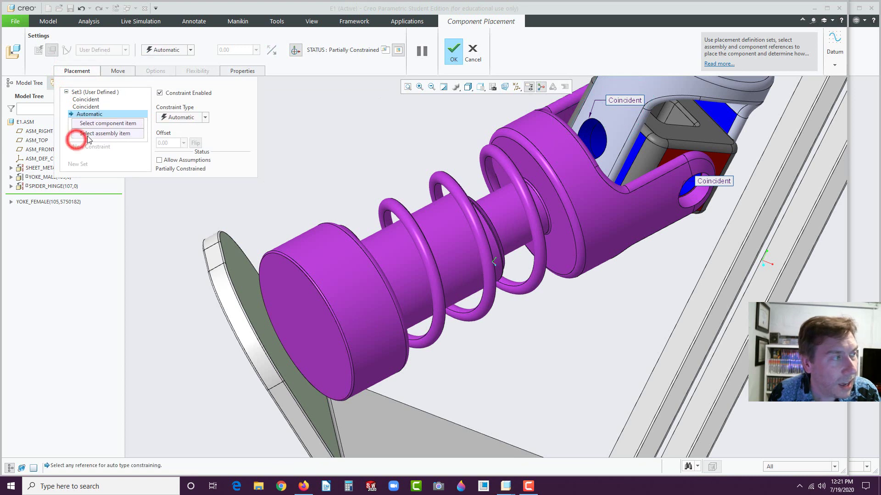
click(302, 308)
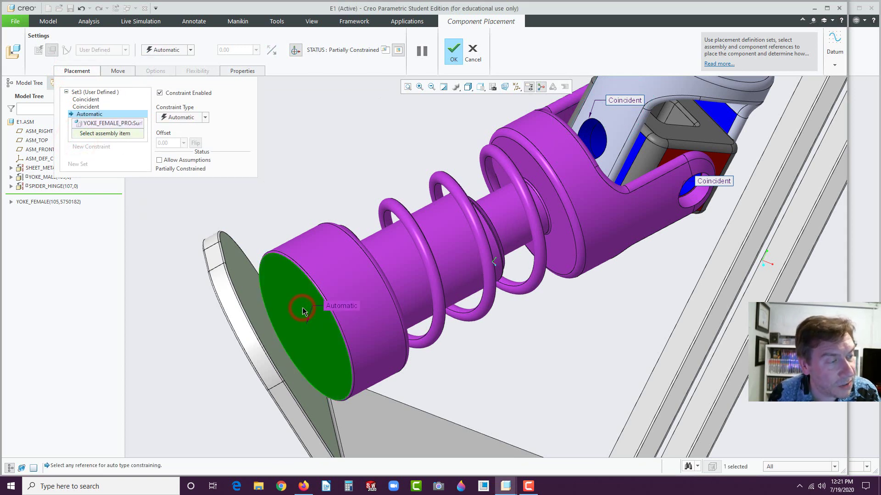
click(241, 280)
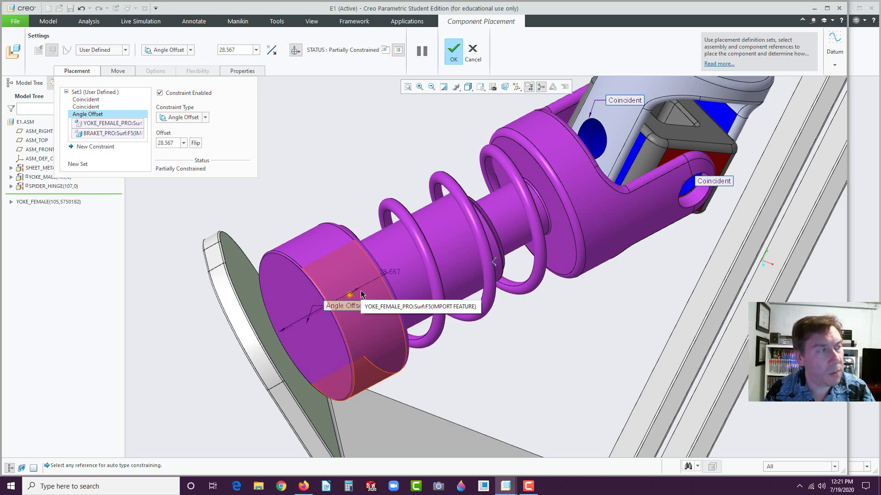
click(205, 117)
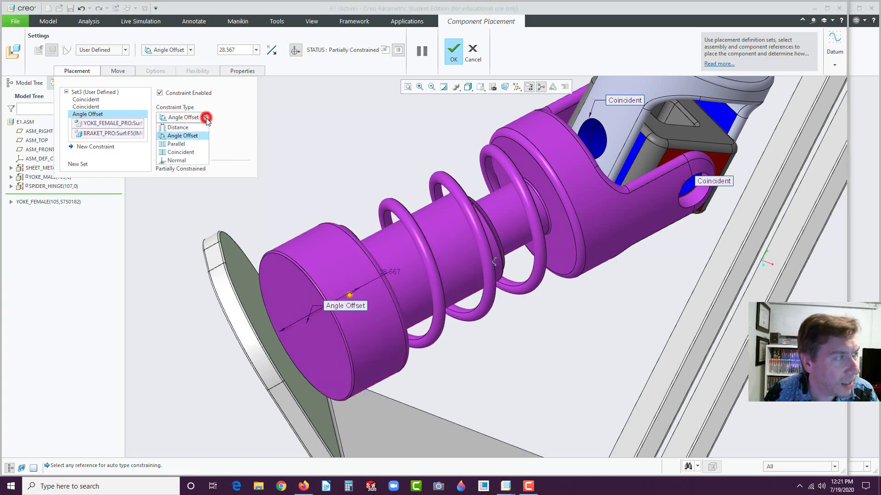
click(176, 144)
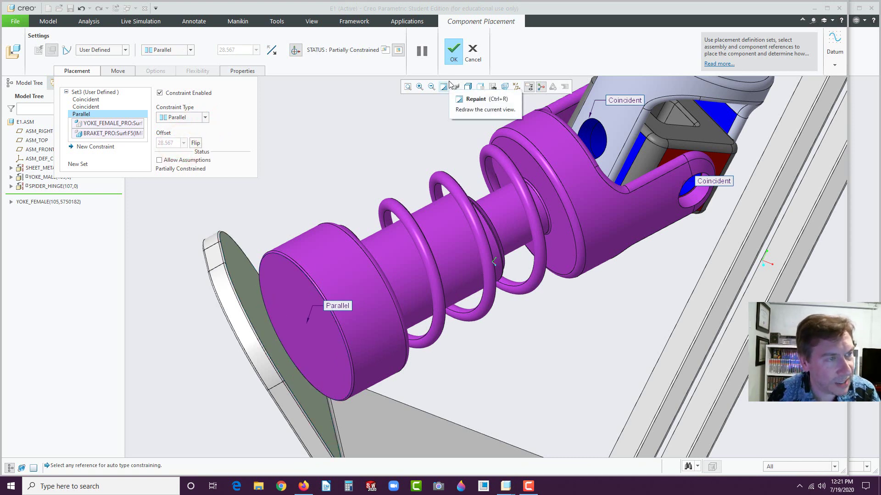
click(454, 52)
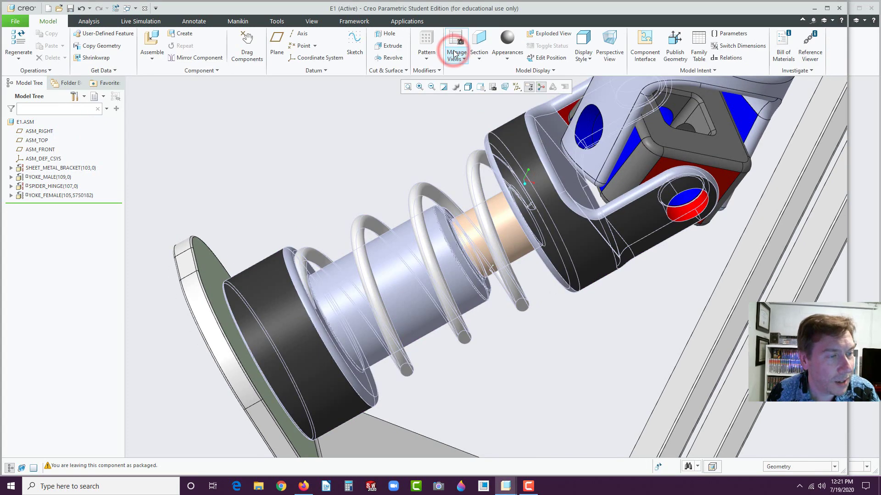
- Restore the default view and turn the universal joint by the male yoke's shaft with Drag Components to test the assembly's motion
key(ctrl+d)
middle_drag(476, 285, 477, 218)
scroll(527, 293, up, 3)
scroll(572, 228, down, 2)
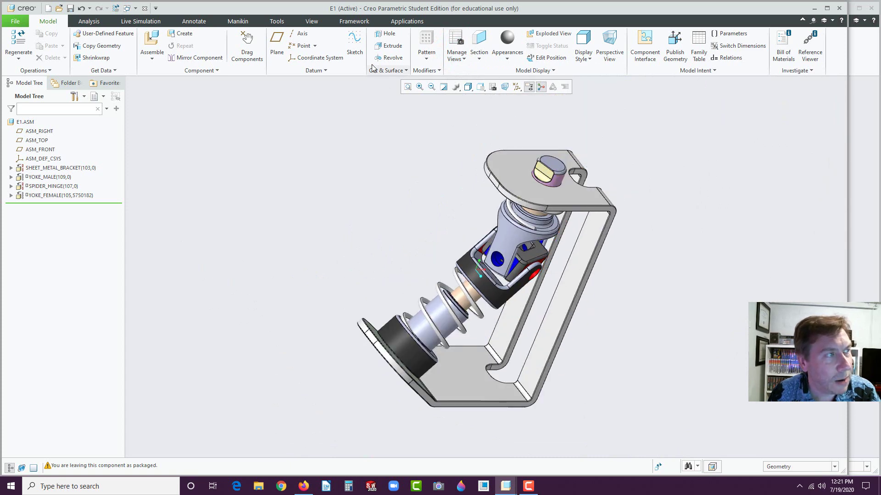
click(247, 41)
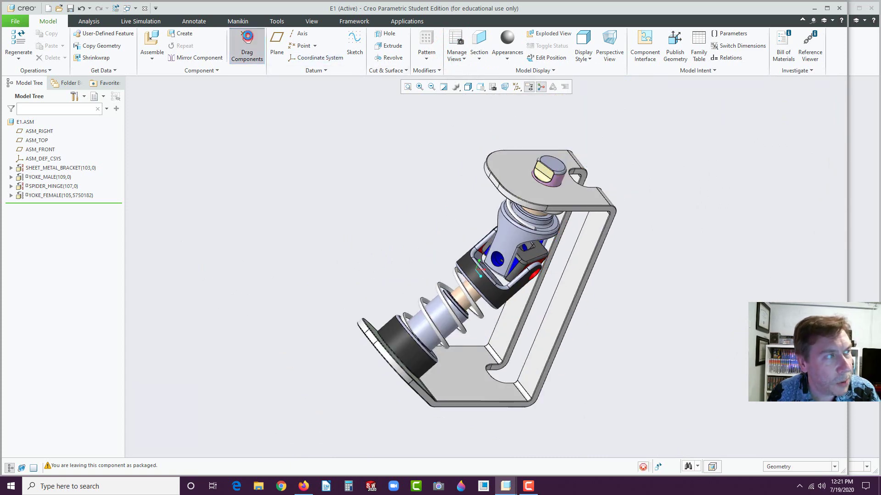
click(551, 178)
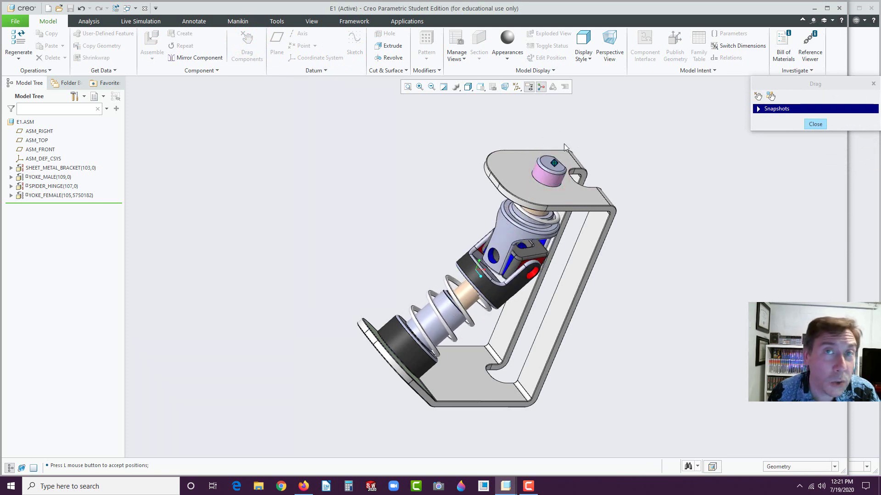
click(540, 186)
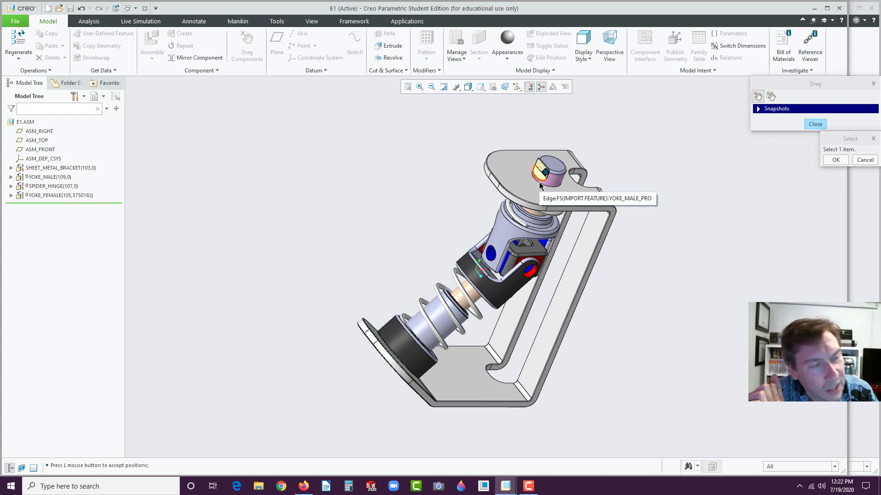
- Finish dragging the joint, insert red_pin_pro.prt into the assembly, and move the pin up beside the bracket near the spider hinge
middle_click(703, 134)
middle_click(703, 133)
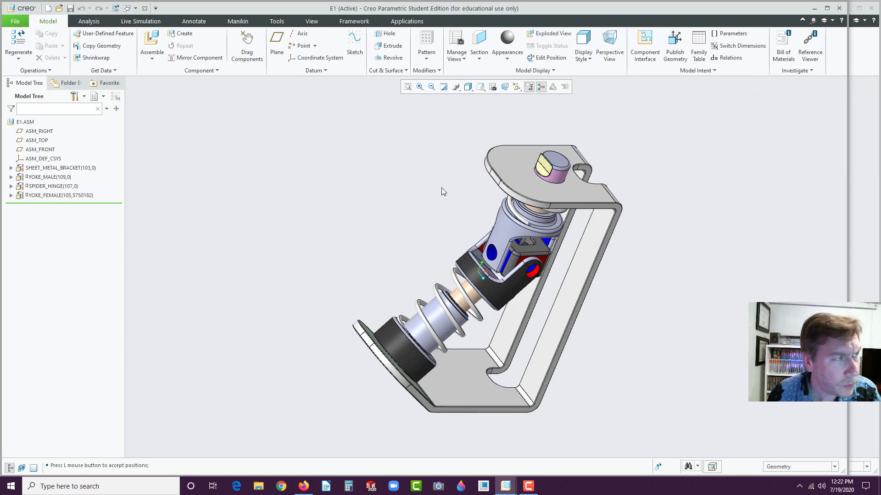
click(347, 159)
click(152, 37)
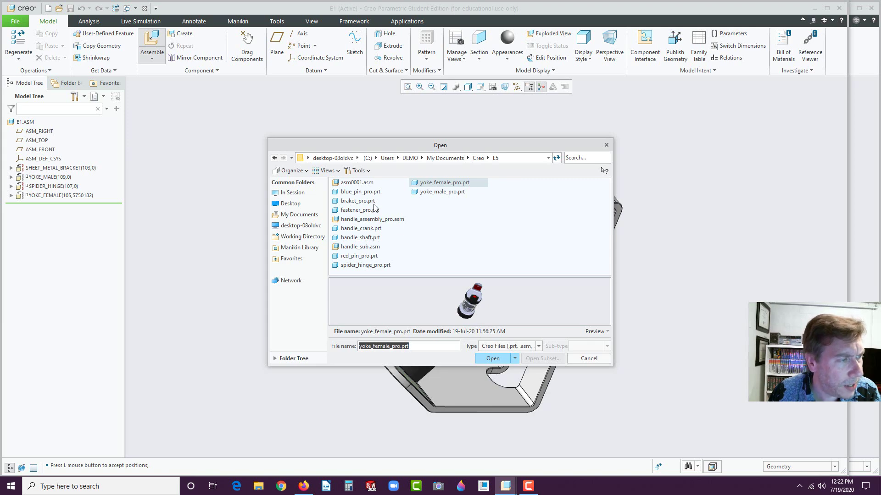
click(346, 256)
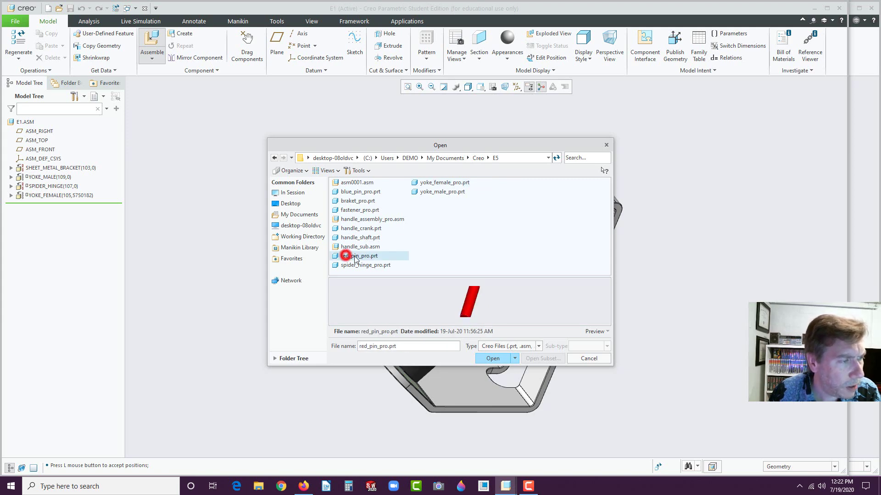
click(493, 358)
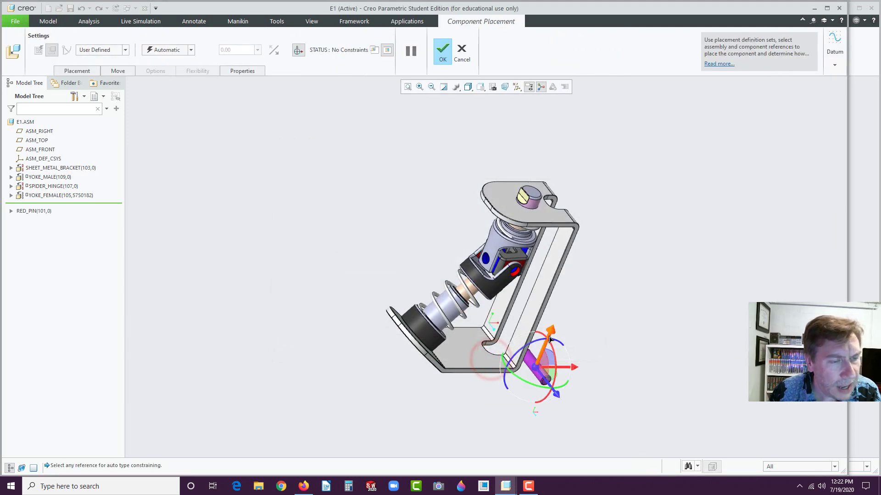
drag(550, 338, 574, 275)
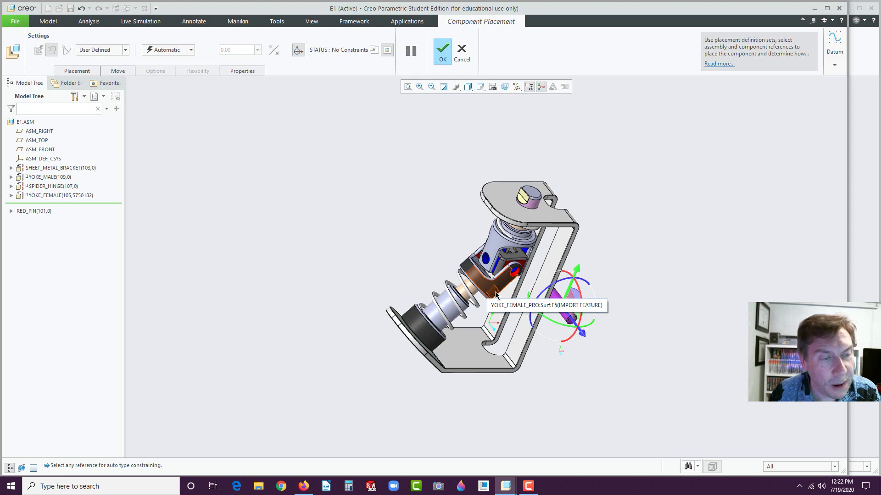
- Constrain the red pin's cylindrical surface coincident with the hole in the female yoke's arm
scroll(574, 297, up, 5)
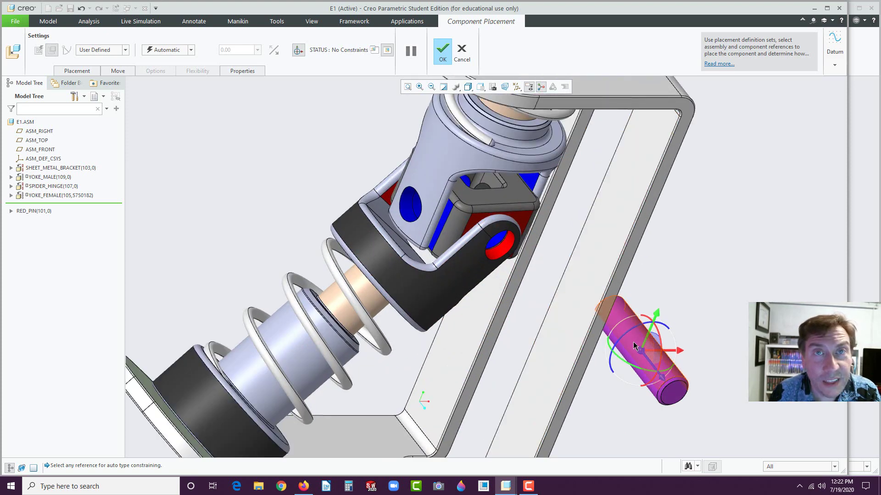
click(633, 344)
click(497, 249)
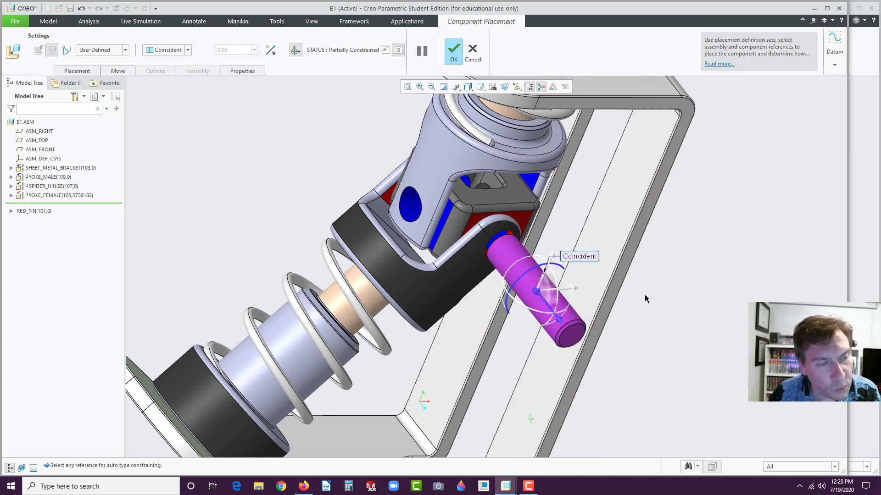
- Add a Distance constraint of 0.062 between the red pin's end face and the spider hinge's red side face, and accept the placement
click(570, 335)
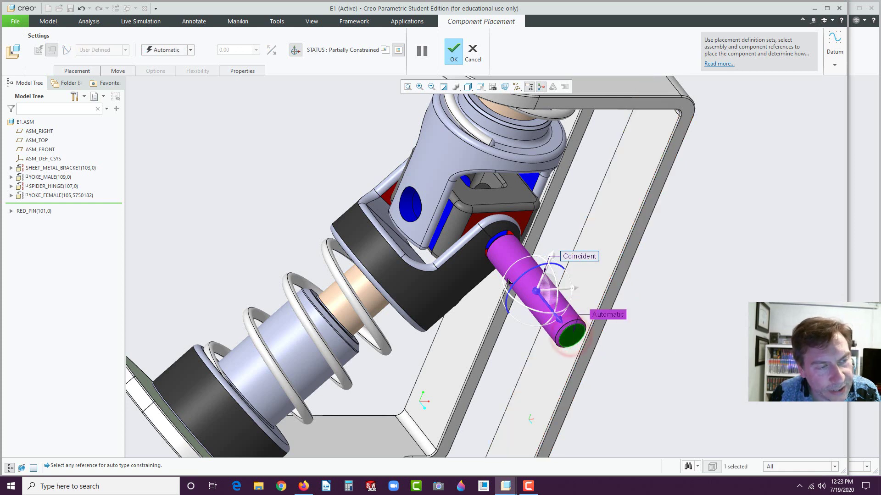
click(477, 221)
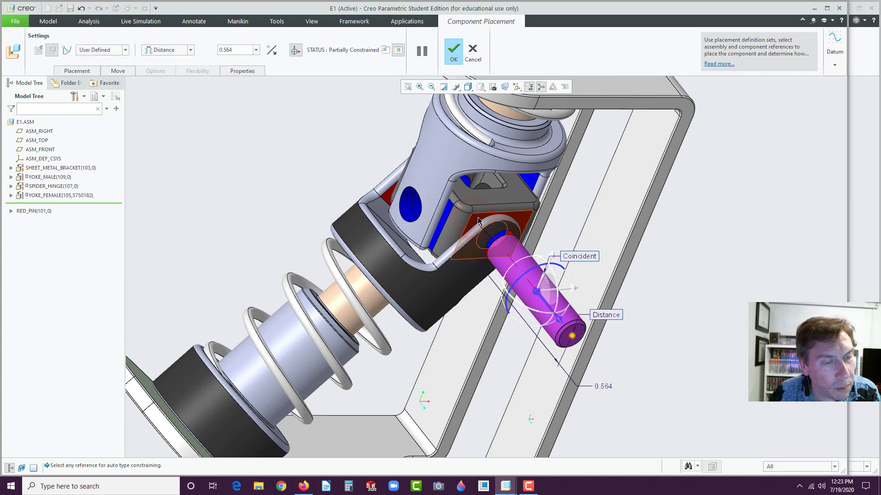
drag(572, 336, 501, 255)
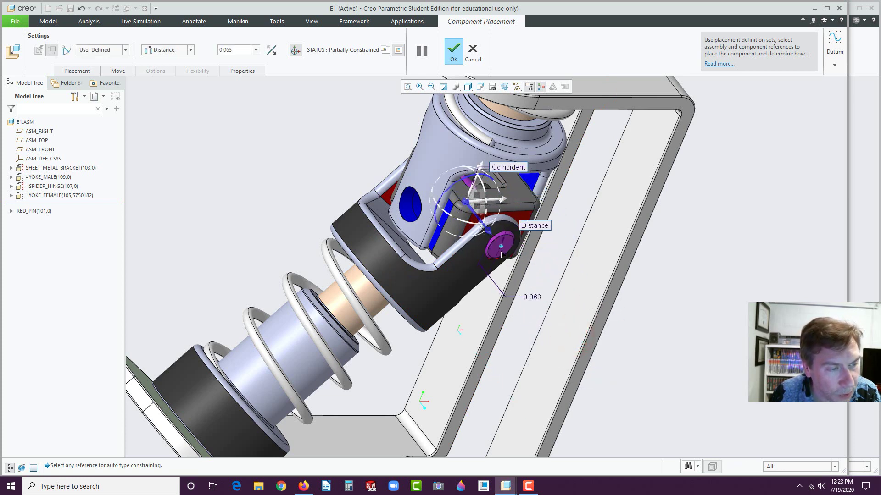
double_click(533, 297)
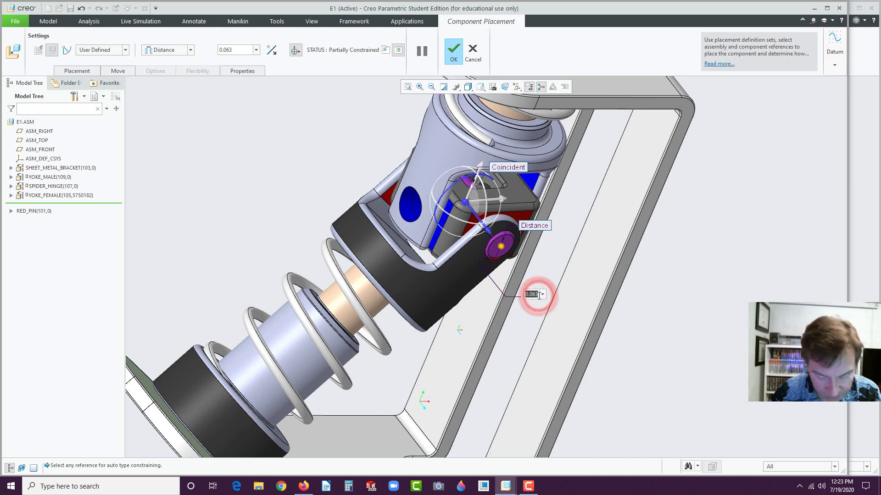
text(0)
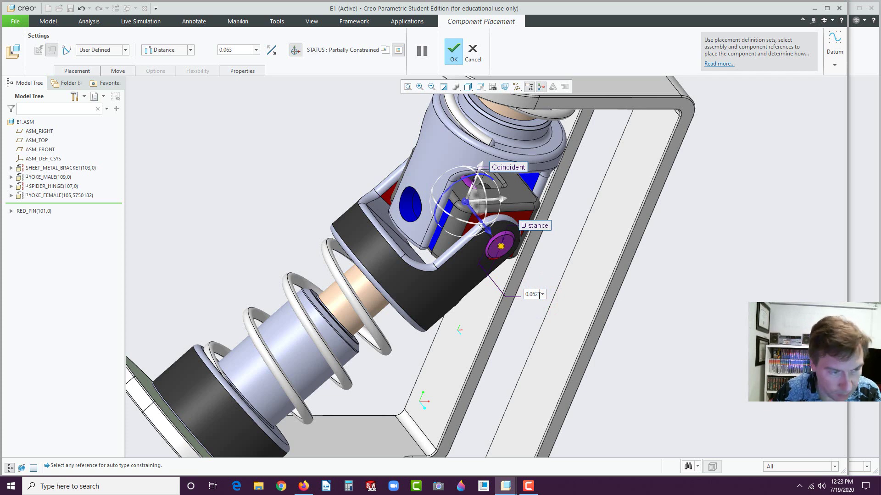
key(Return)
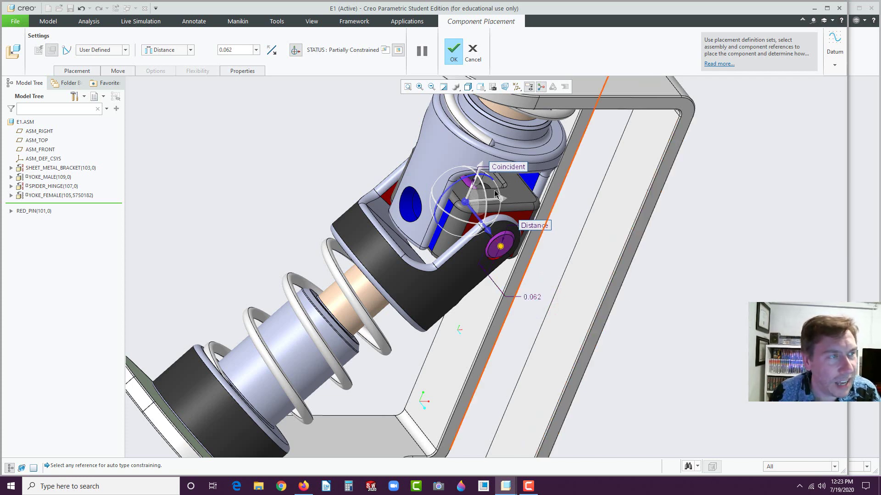
click(452, 58)
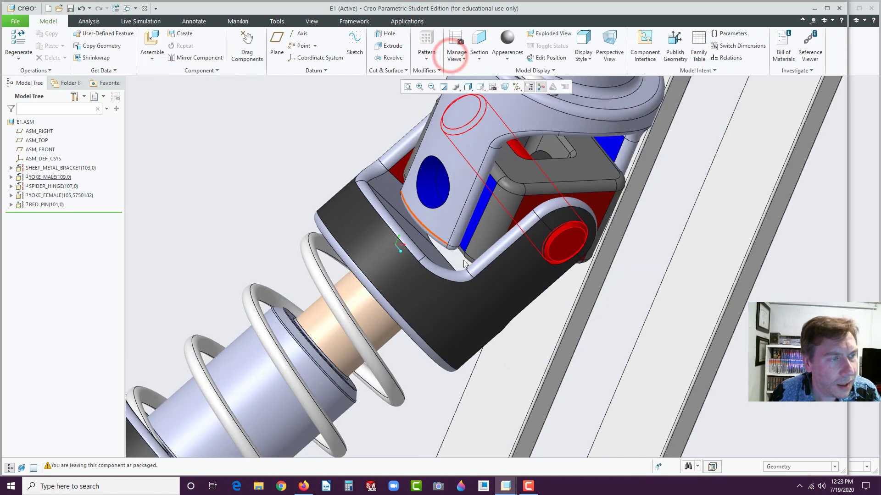
- Refit the view and turn the joint by the male yoke's shaft with Drag Components to test its motion with the red pin installed
click(407, 86)
click(246, 44)
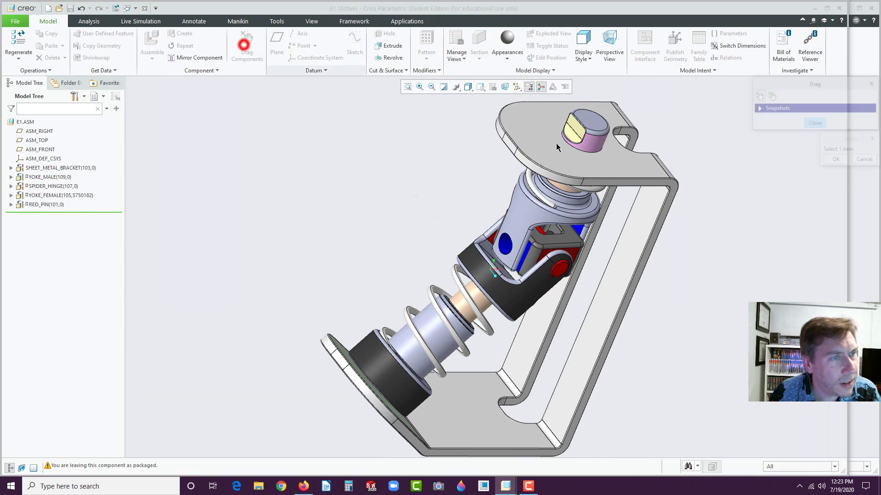
click(601, 131)
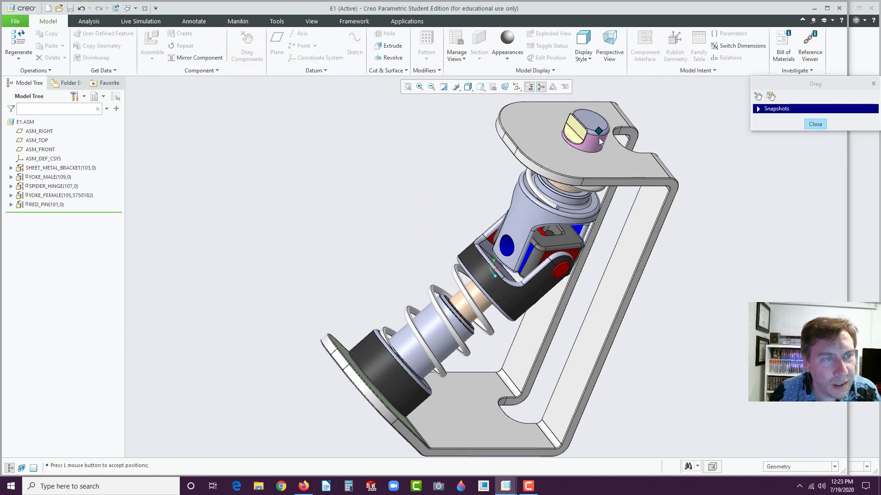
click(598, 132)
middle_click(434, 194)
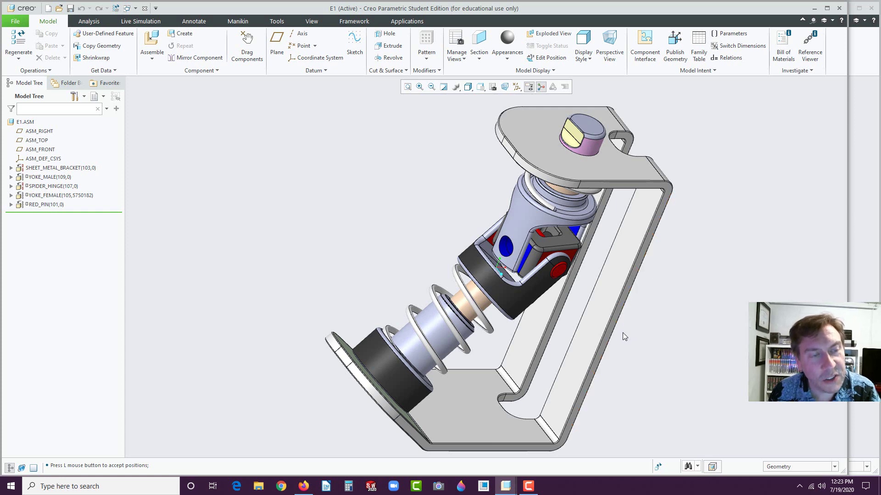
- Insert fastener_pro.prt into the assembly
middle_drag(637, 332, 605, 261)
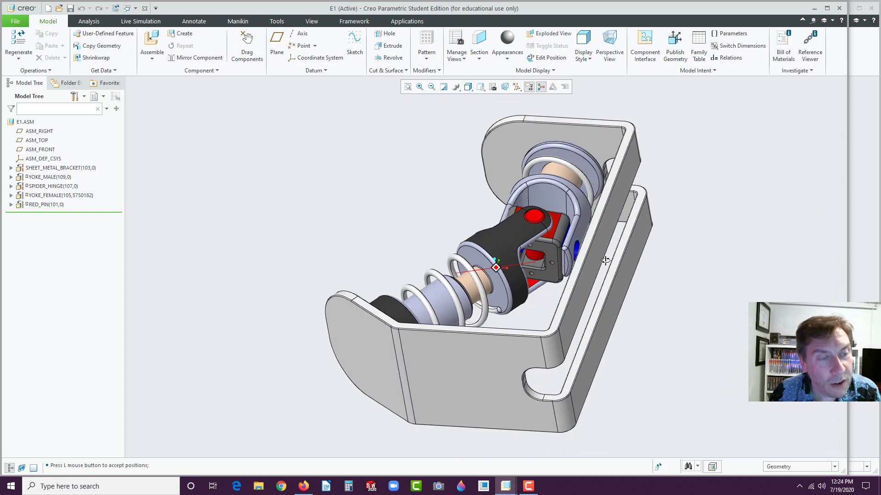
scroll(553, 278, down, 5)
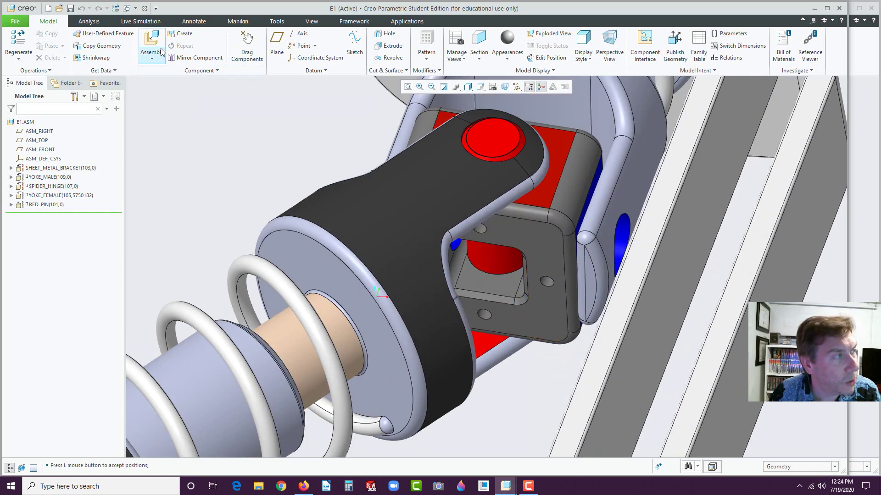
click(156, 44)
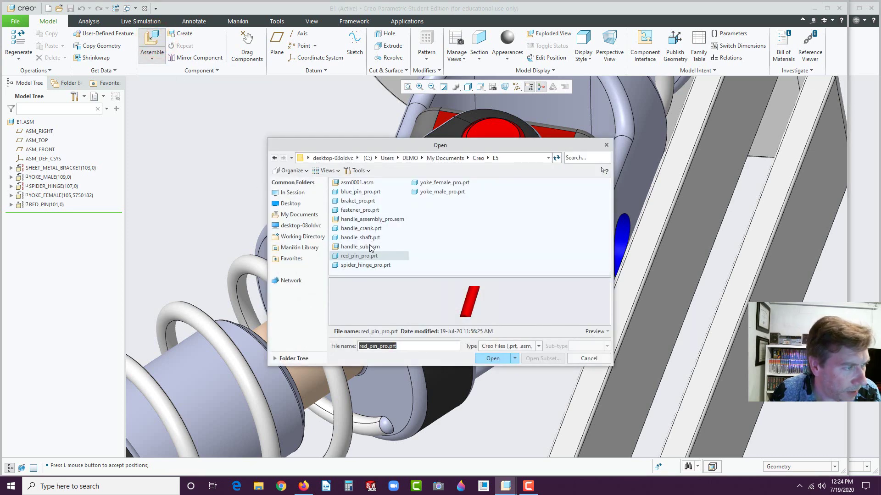
click(358, 210)
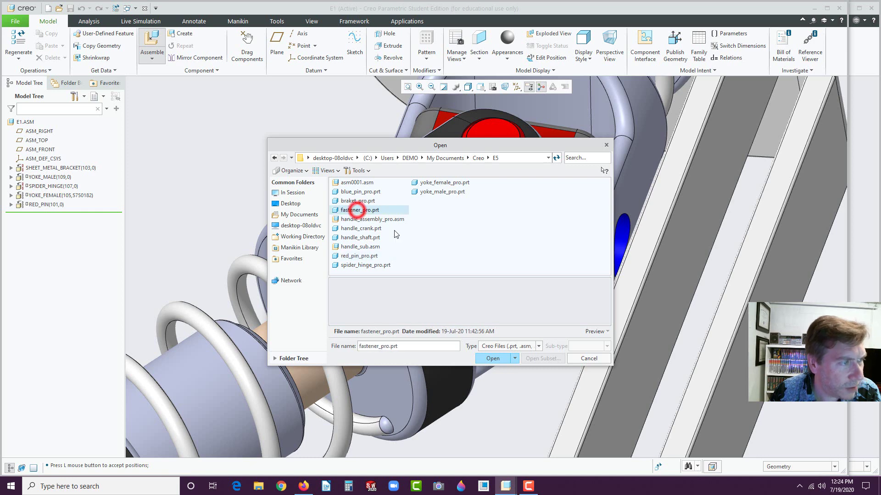
click(491, 359)
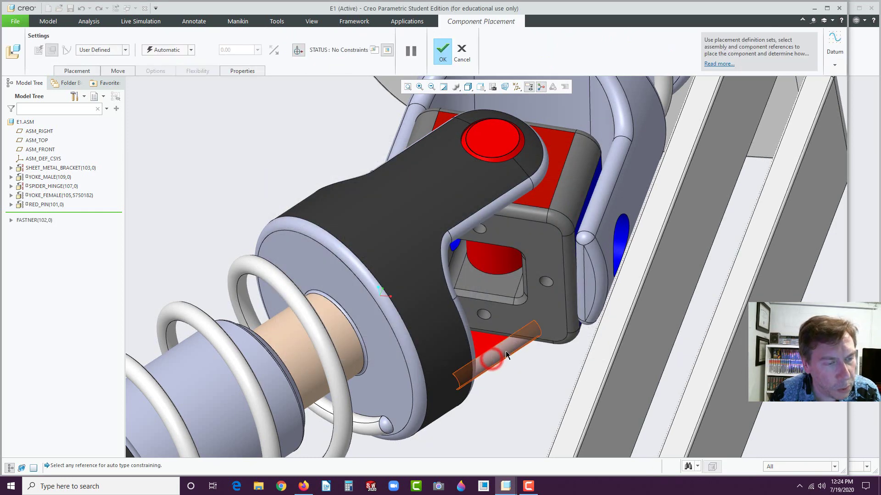
- Move the fastener to the spider hinge's central opening and rotate it so its hex socket faces outward
scroll(500, 357, down, 6)
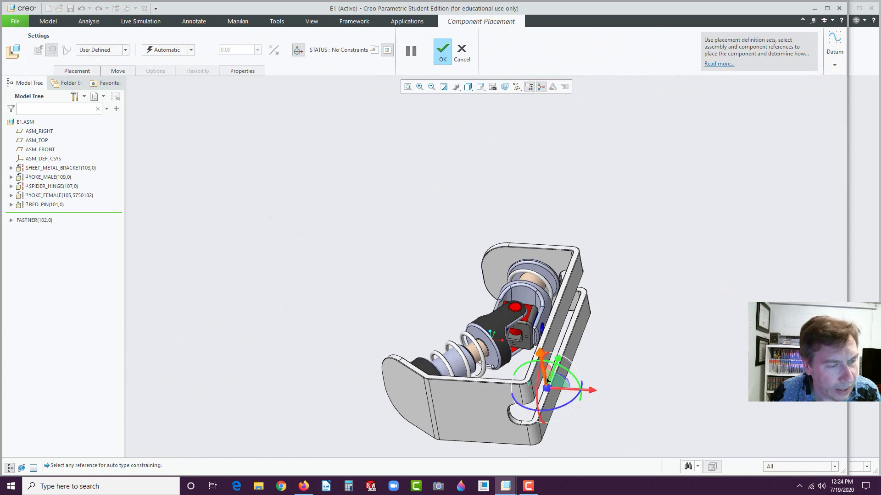
drag(527, 325, 523, 305)
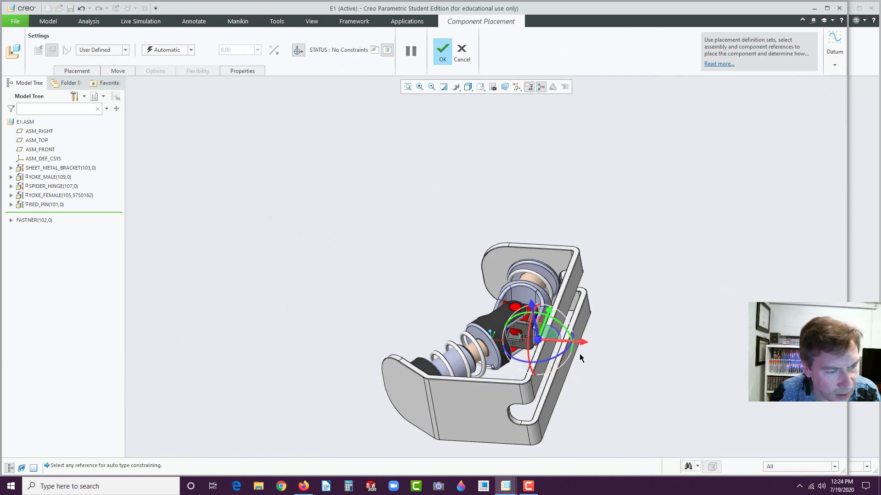
drag(583, 342, 561, 341)
scroll(537, 341, up, 10)
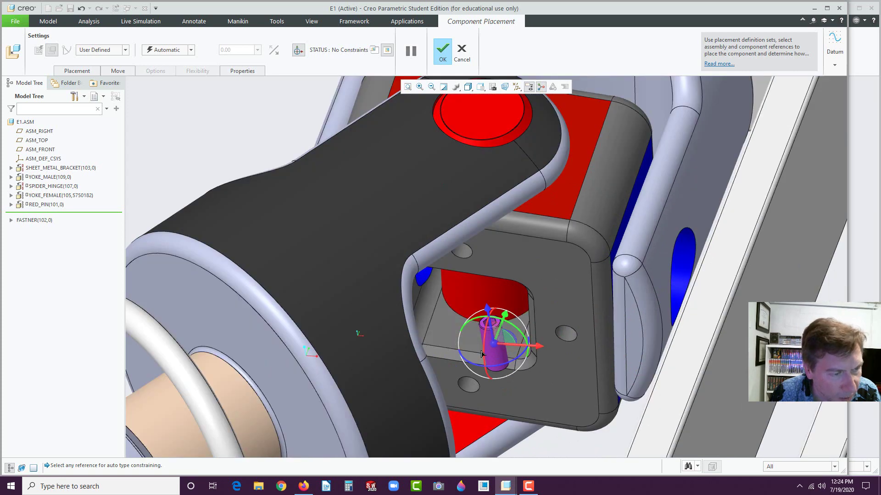
mouse_move(482, 352)
mouse_down()
mouse_move(482, 343)
mouse_move(493, 358)
mouse_up()
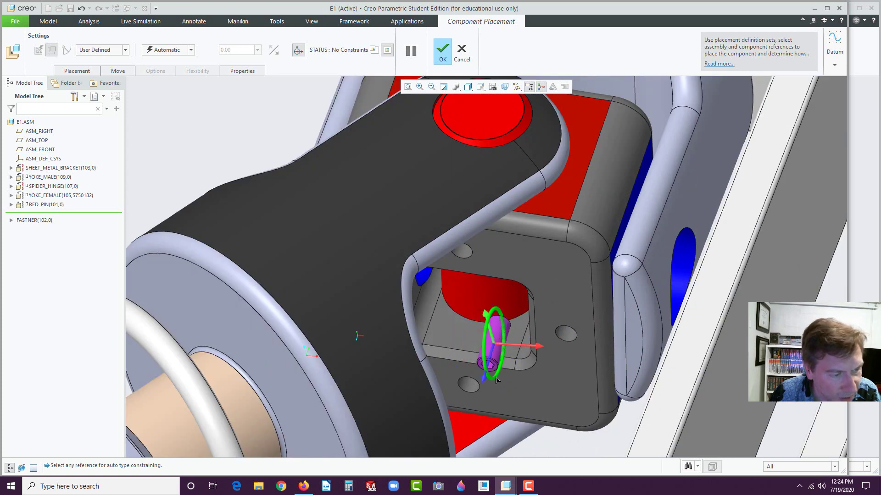
- Constrain the fastener's cylindrical surface coincident with the small hole in the hinge's gray face nearest the male yoke's arm
scroll(498, 354, up, 4)
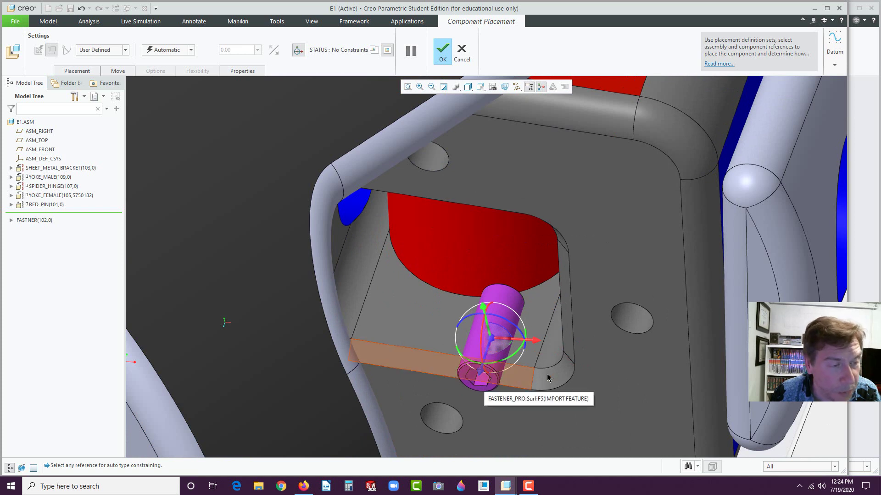
click(512, 306)
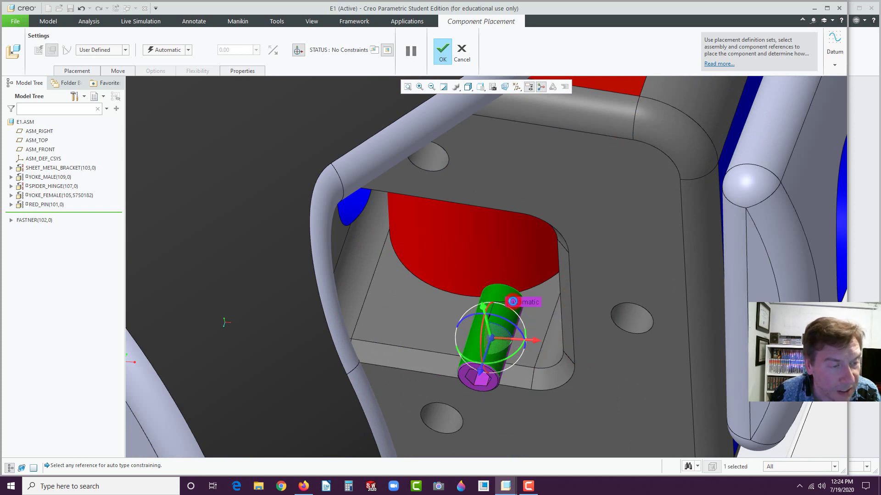
click(640, 323)
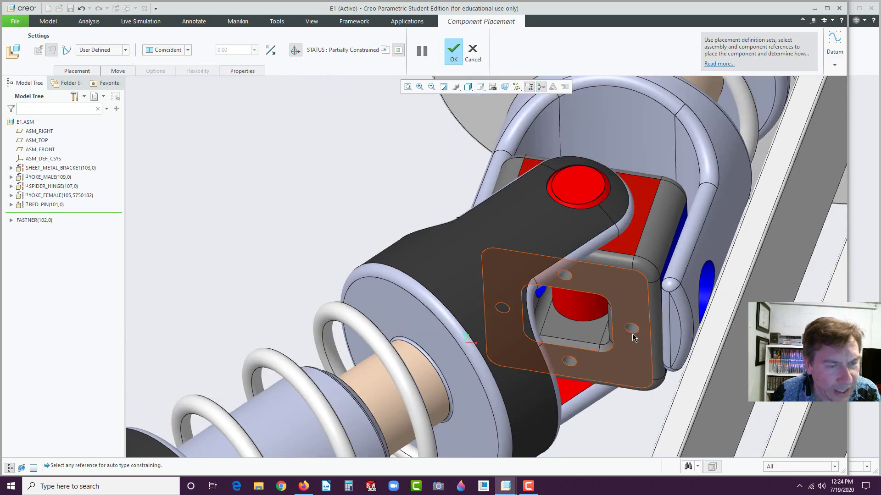
- Slide the fastener along its hole axis back to the spider hinge so its socket end protrudes from the gray face
scroll(633, 338, up, 8)
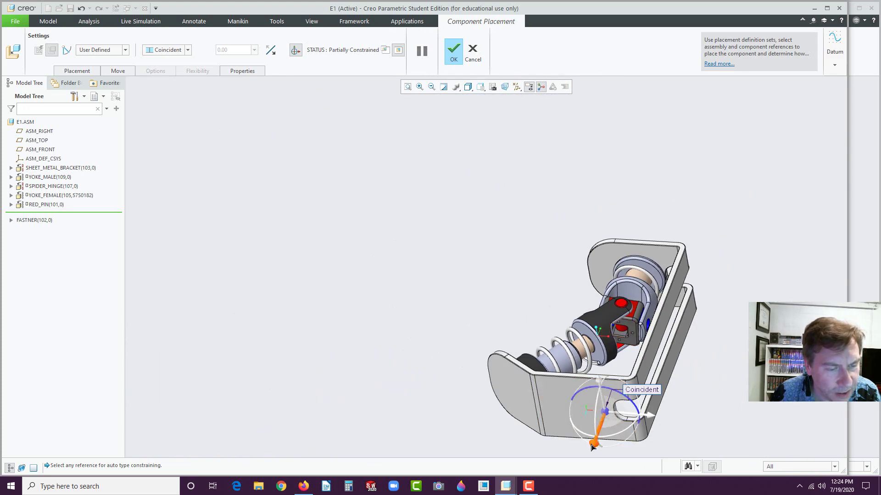
drag(594, 448, 622, 364)
scroll(638, 334, down, 8)
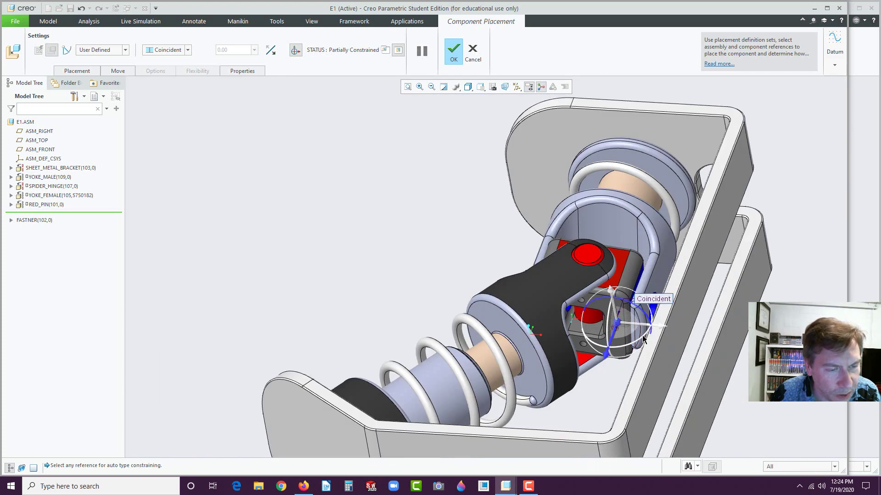
- Constrain the fastener's socket end face coincident with the spider hinge's gray face, and accept the placement
scroll(615, 330, down, 10)
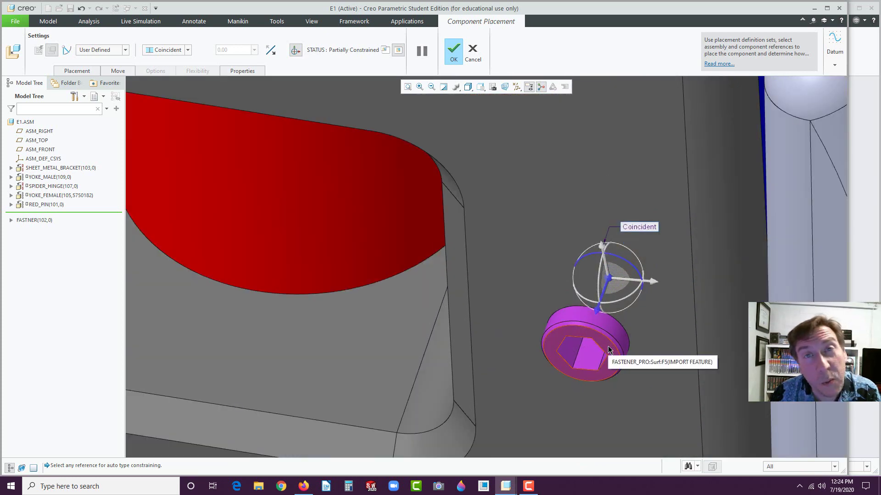
click(607, 349)
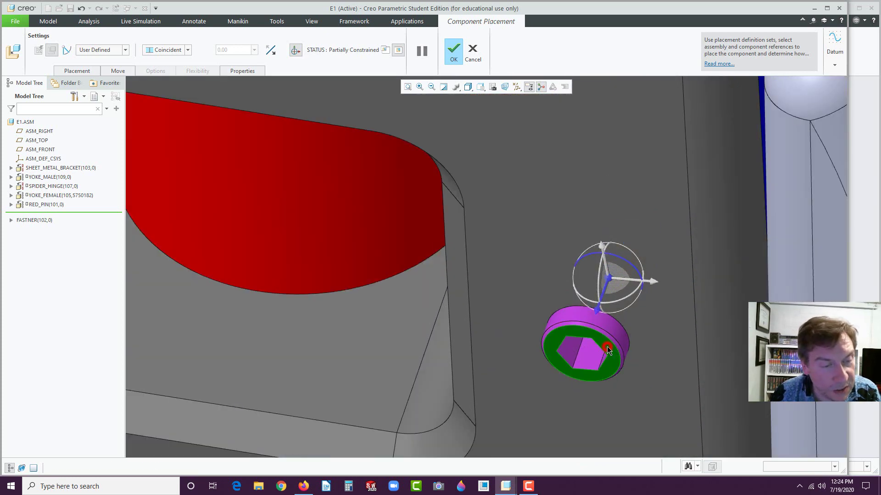
click(666, 328)
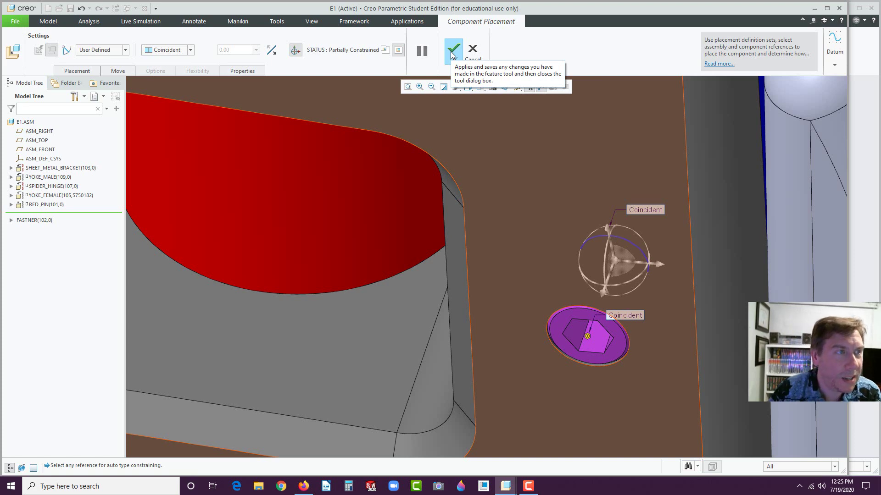
click(452, 53)
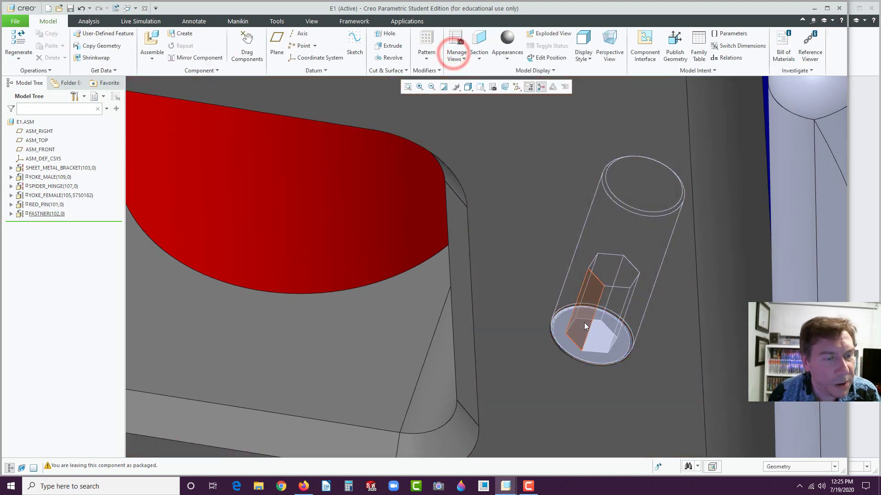
- Insert the handle_sub.asm subassembly into the E1 assembly
scroll(589, 327, down, 5)
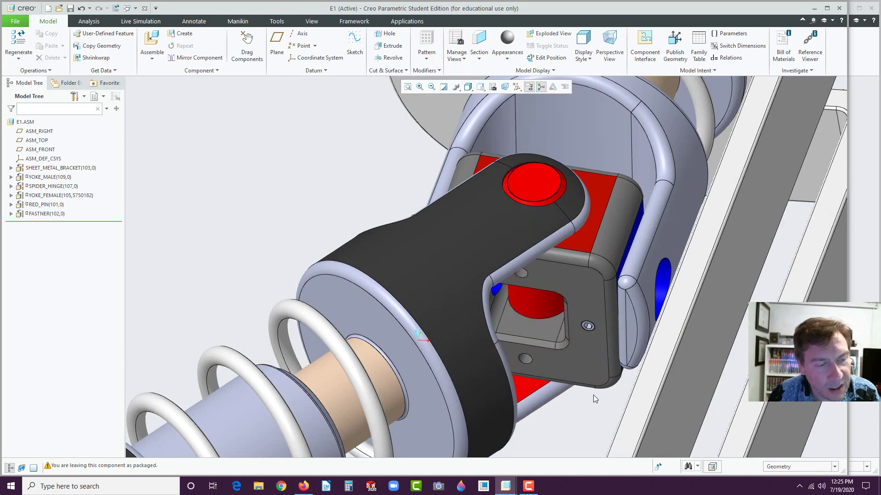
middle_drag(522, 360, 546, 374)
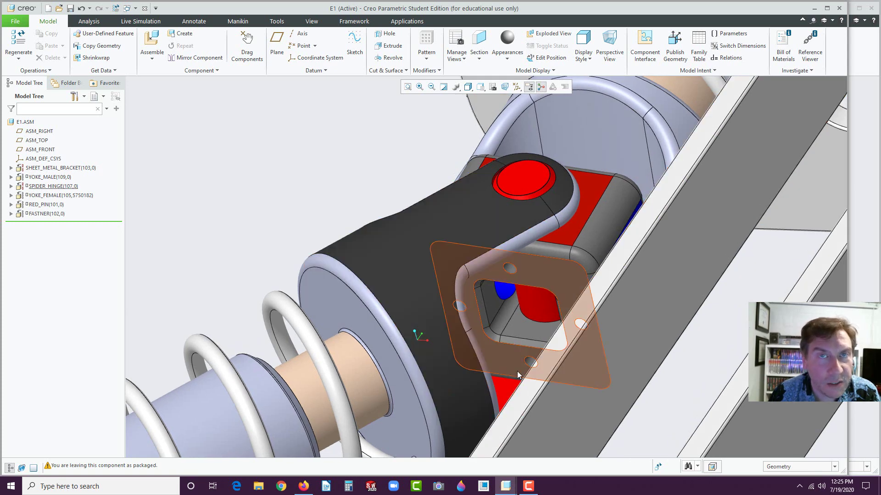
scroll(521, 376, up, 3)
middle_drag(496, 303, 548, 375)
scroll(548, 374, up, 5)
scroll(582, 333, down, 2)
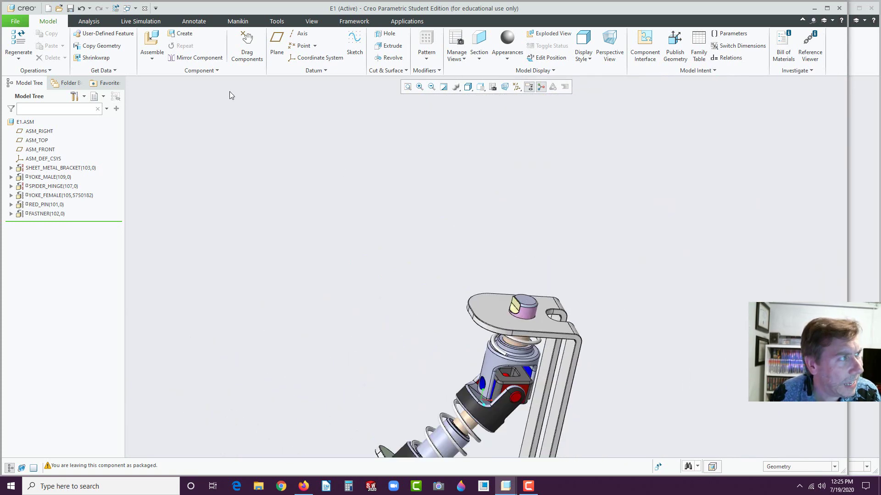
click(151, 45)
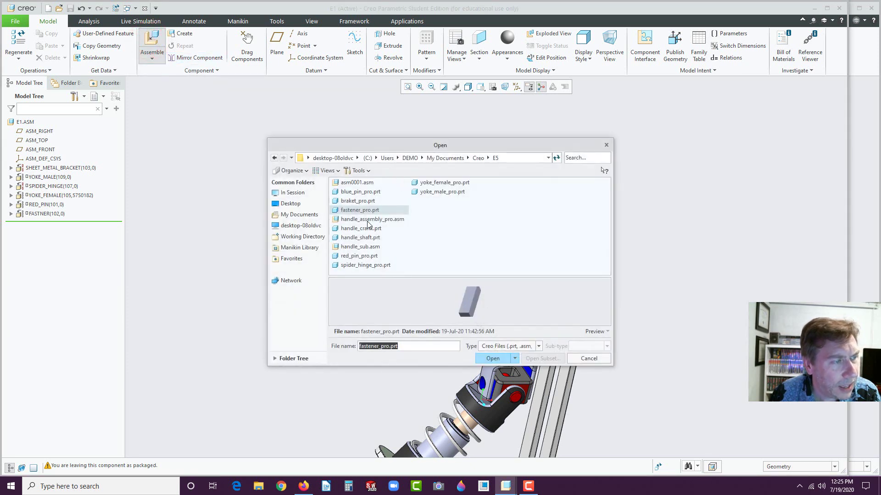
click(360, 247)
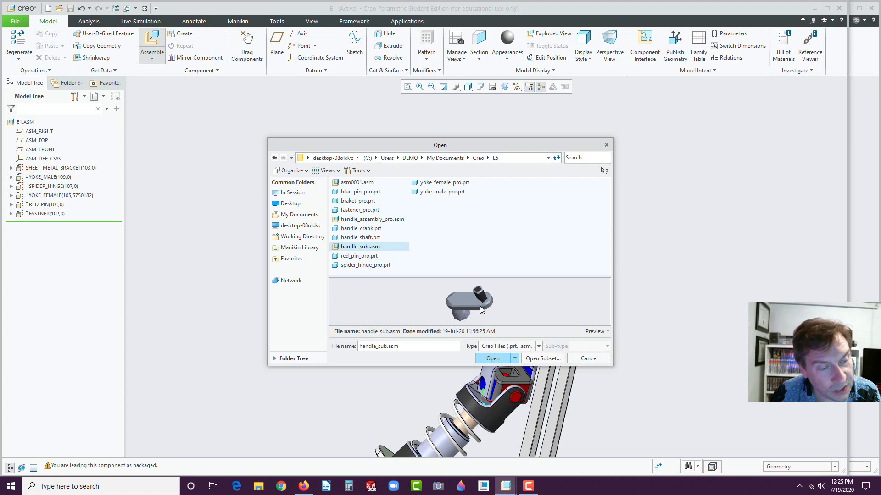
click(497, 359)
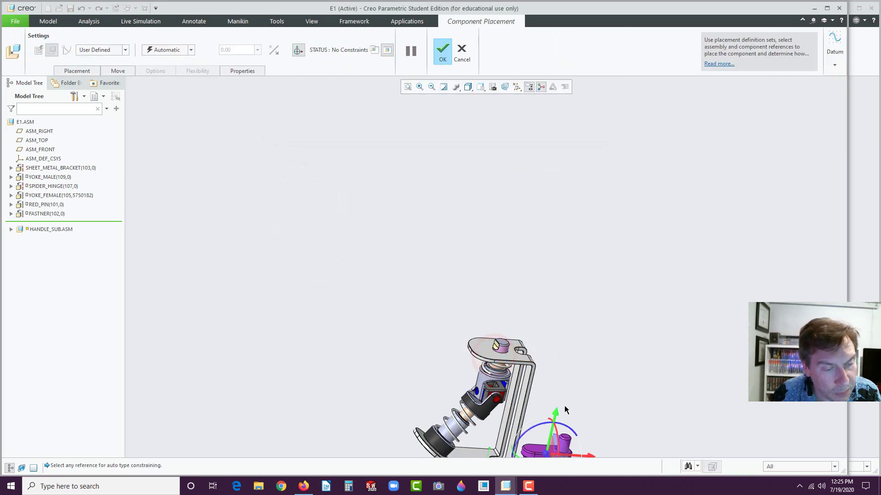
- Move the handle subassembly above the bracket's top flange, near the protruding shaft end, and expand its component list
drag(562, 405, 606, 235)
drag(631, 279, 575, 273)
scroll(516, 306, down, 3)
scroll(516, 306, down, 1)
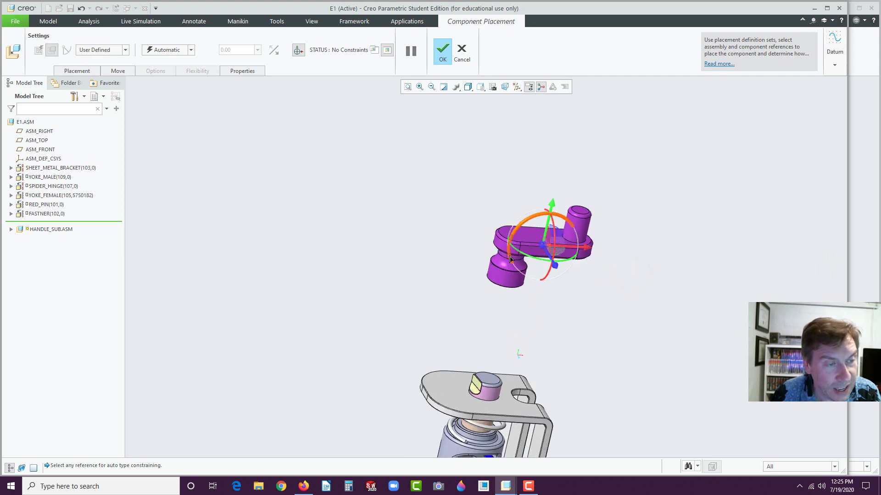
click(11, 229)
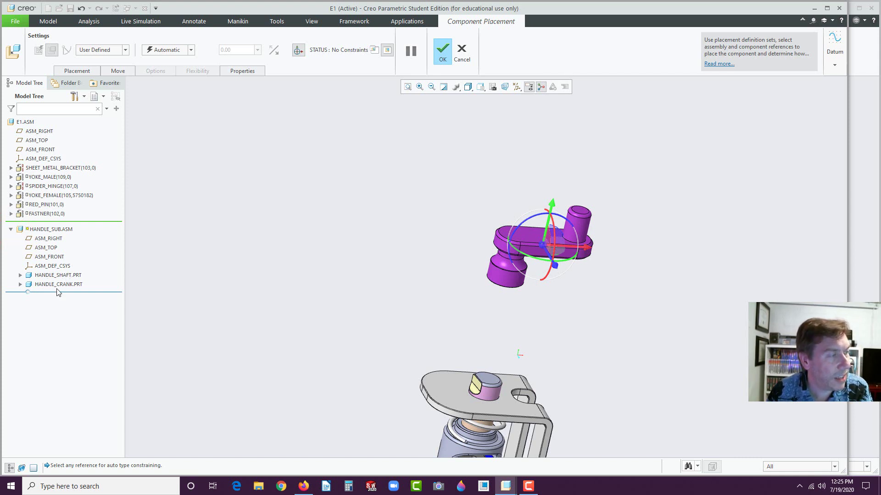
- Constrain the cylindrical bore of the handle shaft coincident with the cylindrical surface of the shaft protruding through the bracket
middle_drag(495, 330, 498, 278)
scroll(500, 237, down, 3)
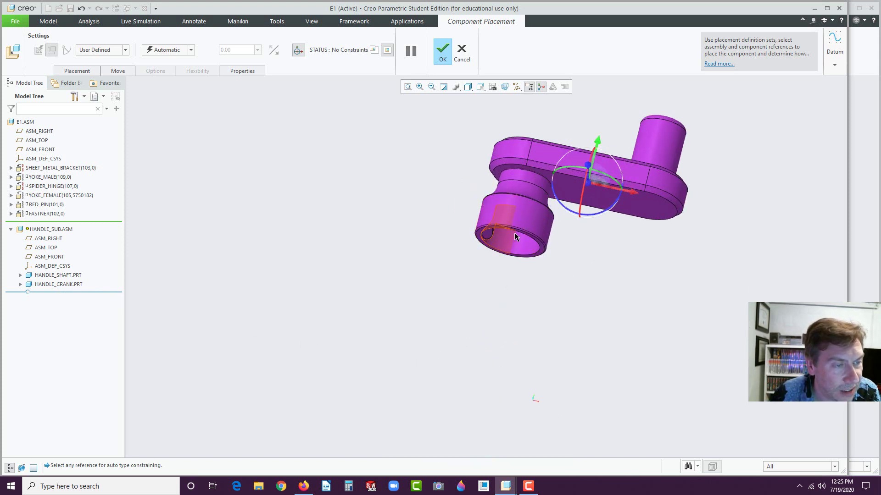
click(524, 243)
scroll(550, 298, up, 3)
middle_drag(539, 294, 538, 337)
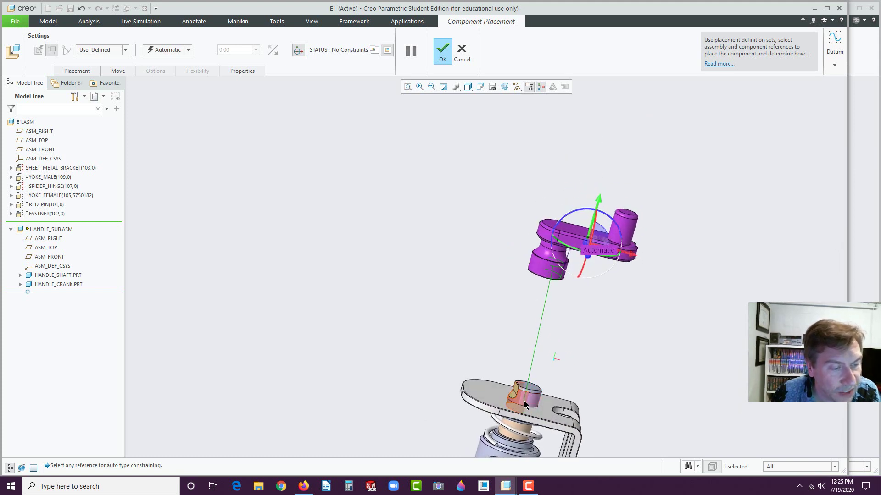
click(526, 402)
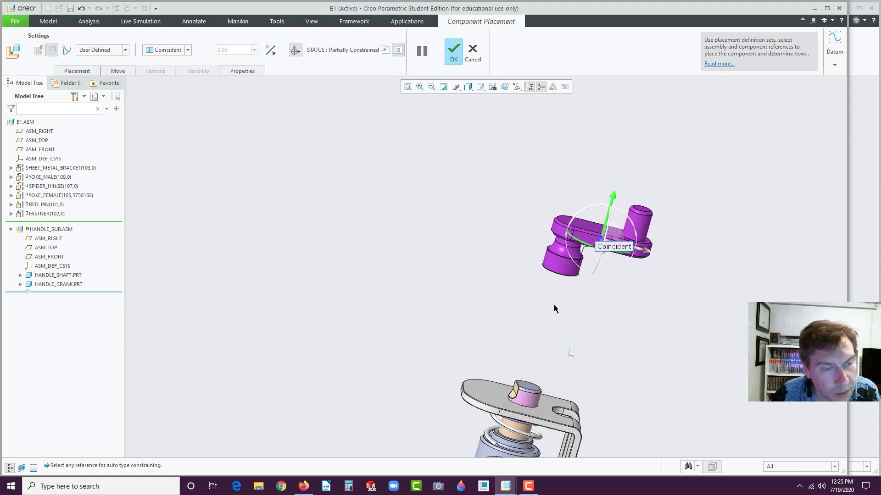
- Constrain the flat face inside the handle shaft's bore coincident with the flat on the protruding shaft end
middle_drag(555, 304, 546, 244)
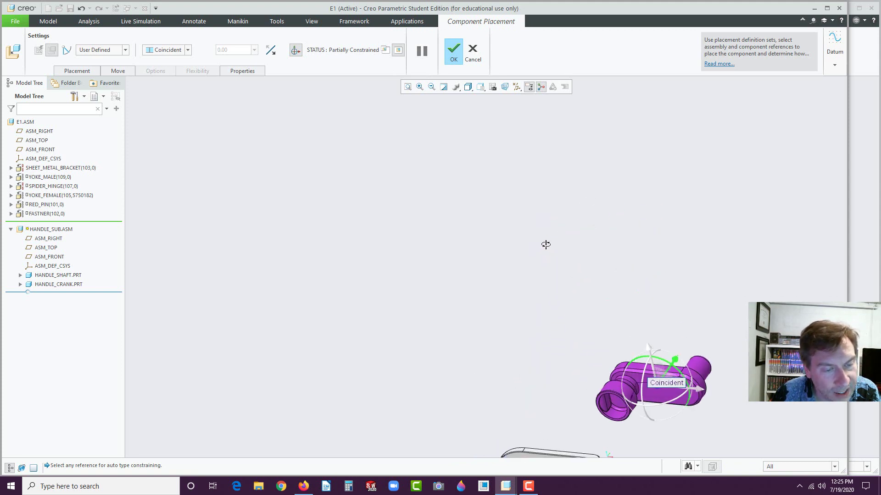
scroll(590, 433, down, 6)
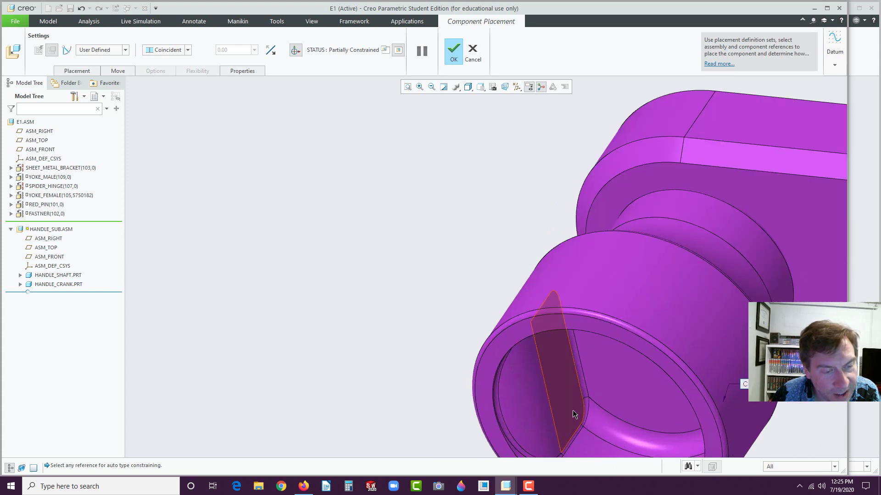
scroll(574, 414, down, 2)
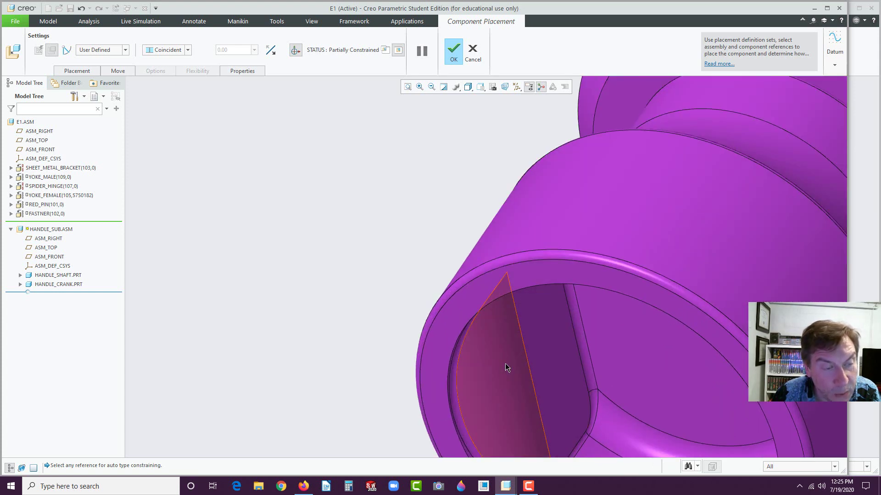
click(549, 351)
middle_drag(549, 348, 412, 305)
scroll(487, 353, down, 8)
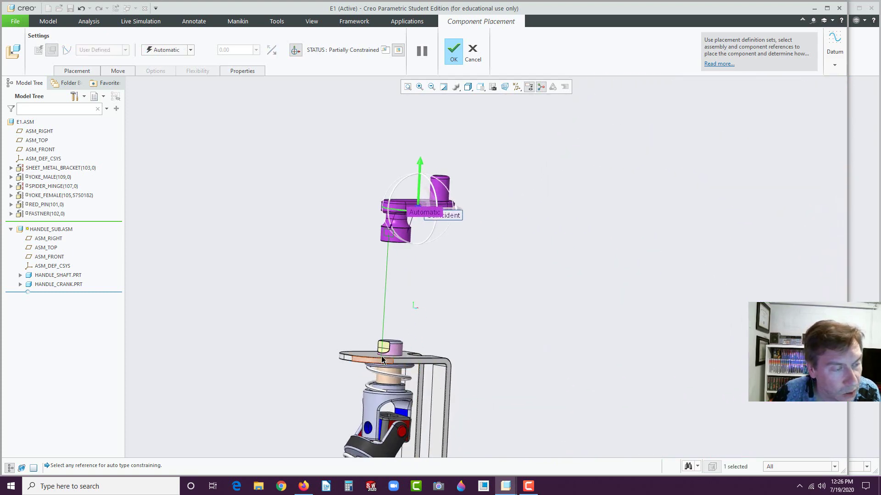
scroll(397, 342, up, 6)
click(377, 331)
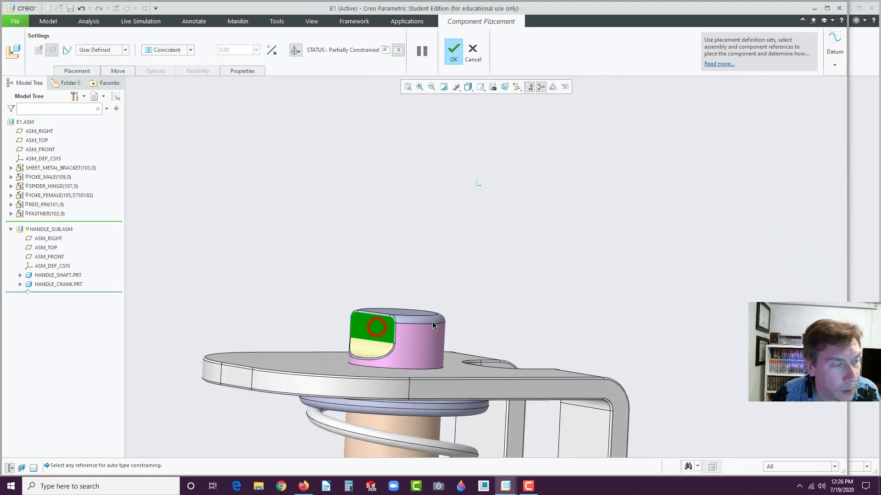
- Add a distance constraint between the handle shaft's ring-shaped lower end face and the top face of the bracket's upper flange
scroll(521, 311, down, 8)
middle_drag(521, 254, 501, 251)
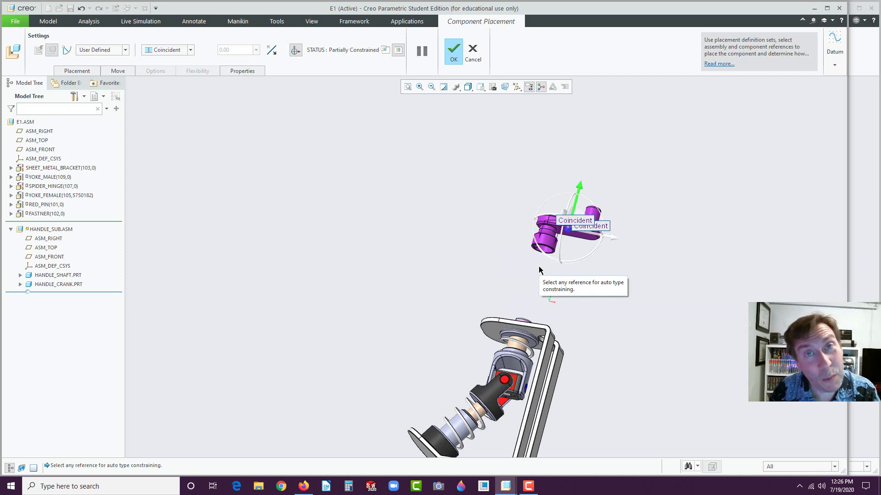
scroll(584, 230, down, 10)
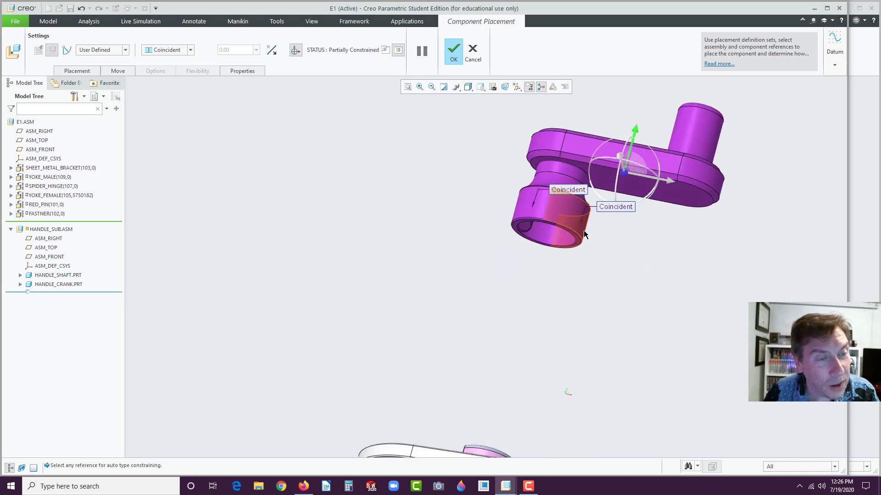
click(571, 257)
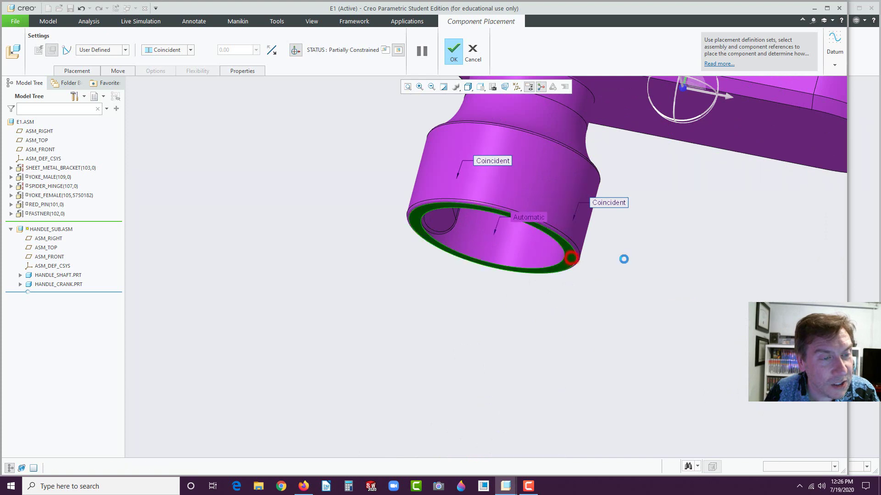
scroll(621, 255, up, 3)
scroll(621, 252, up, 5)
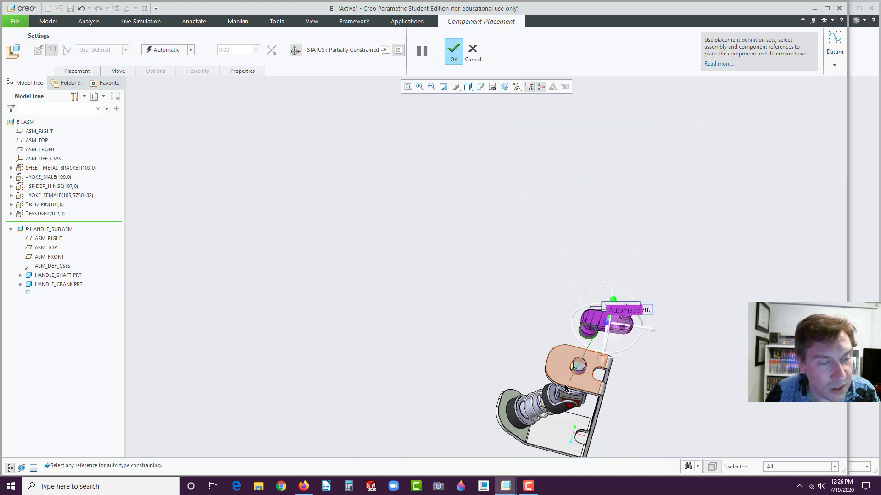
click(586, 376)
mouse_move(598, 328)
middle_down()
mouse_move(585, 286)
mouse_move(606, 260)
middle_up()
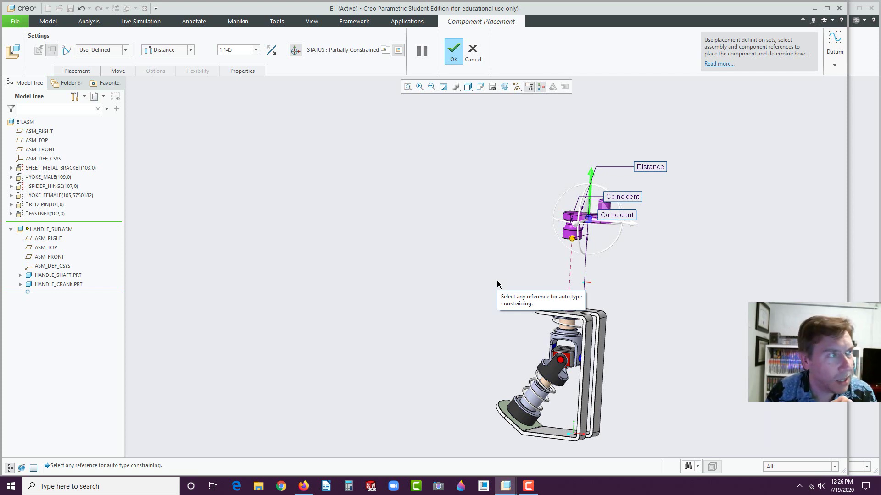
- Set the handle's distance from the bracket face to .005 and accept the placement
double_click(236, 51)
text(.005)
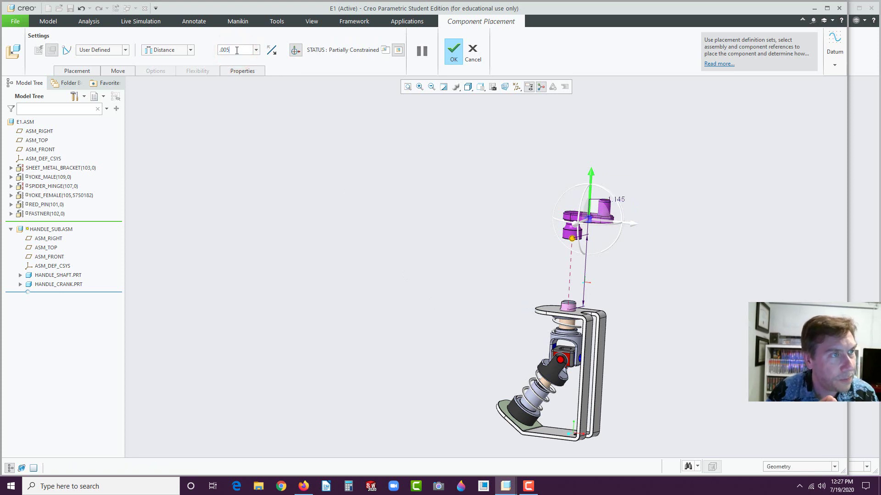
key(Return)
click(453, 50)
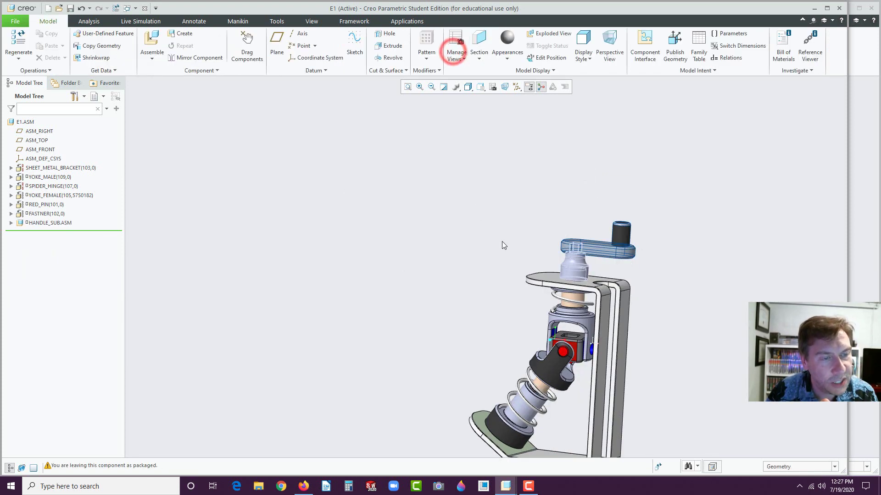
- Examine the gap between the handle shaft's lower end and the bracket's upper flange from close up
scroll(502, 241, down, 10)
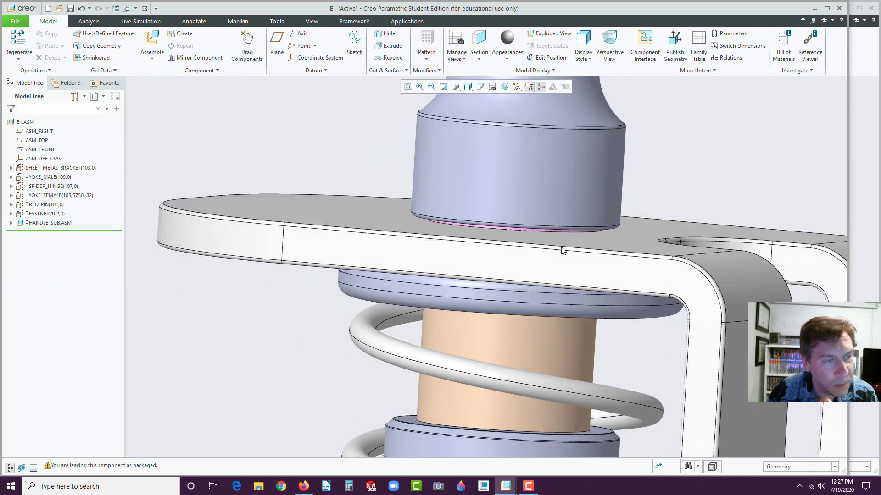
middle_drag(561, 246, 566, 244)
scroll(457, 216, down, 3)
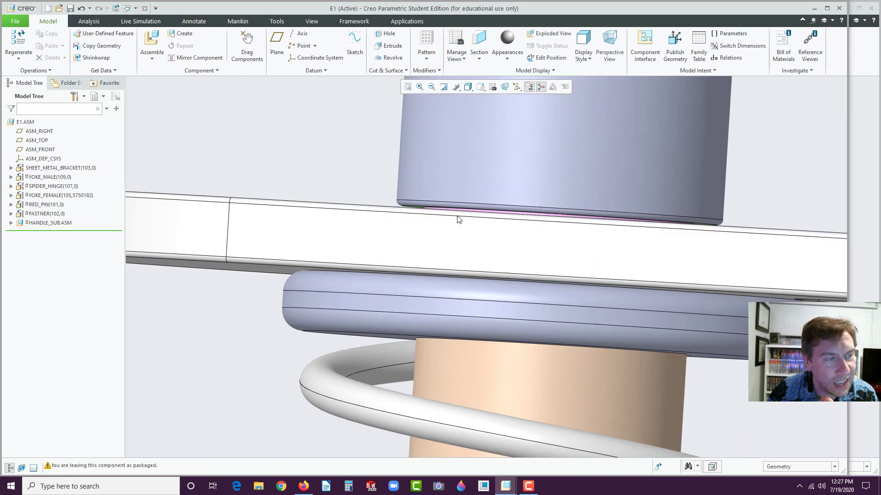
scroll(457, 218, down, 3)
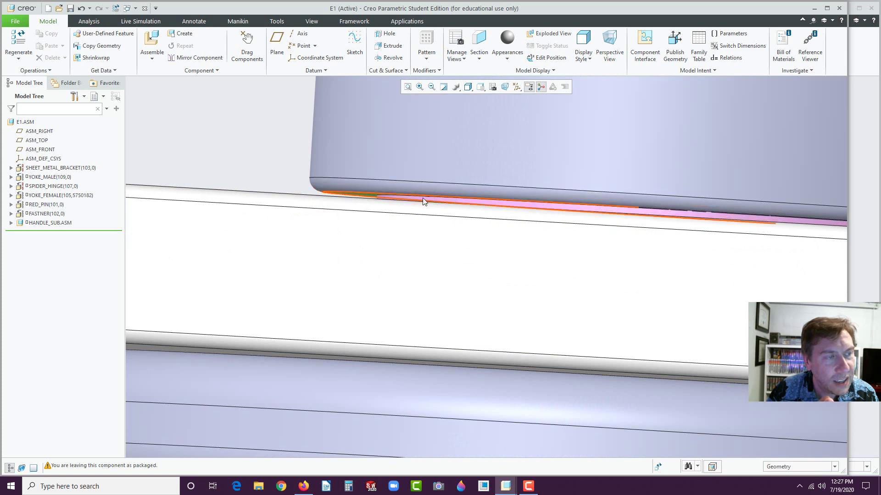
scroll(274, 150, up, 2)
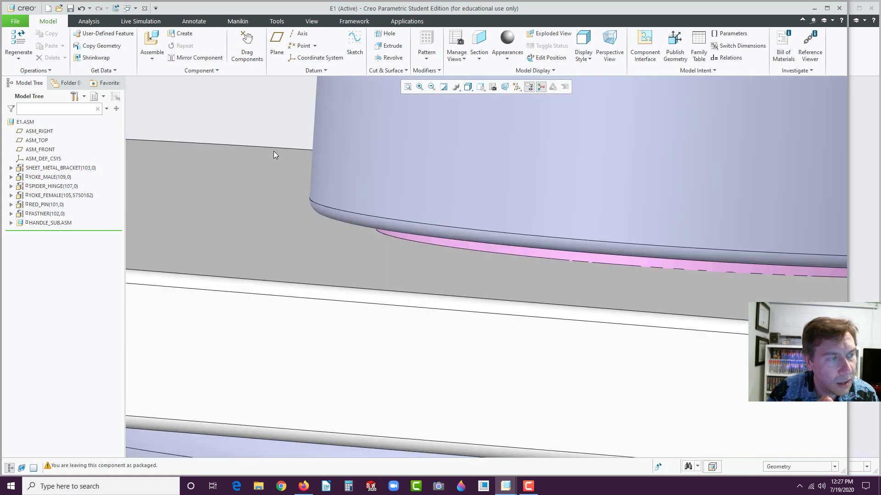
scroll(274, 150, down, 2)
scroll(480, 198, up, 10)
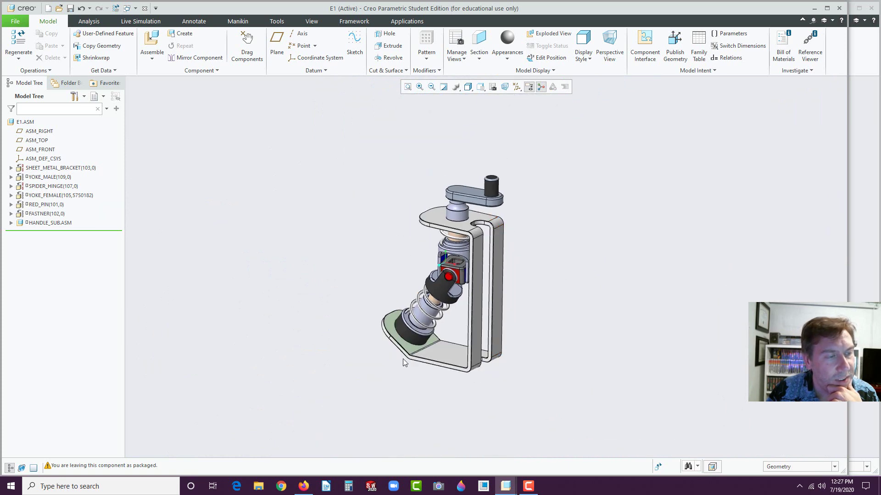
- Swing the crank handle's black grip around its shaft with Drag Components to turn the universal joint, and end the motion
scroll(417, 335, down, 3)
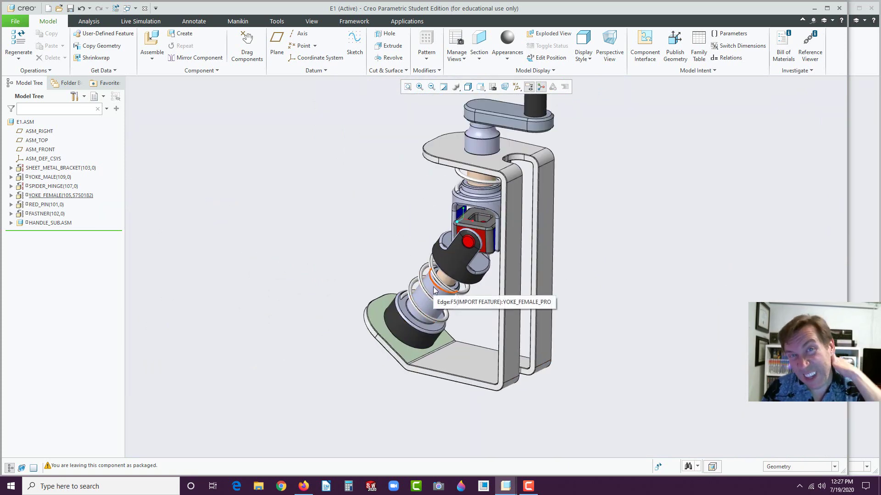
mouse_move(301, 241)
middle_down()
mouse_move(324, 246)
mouse_move(340, 267)
middle_up()
scroll(354, 257, up, 2)
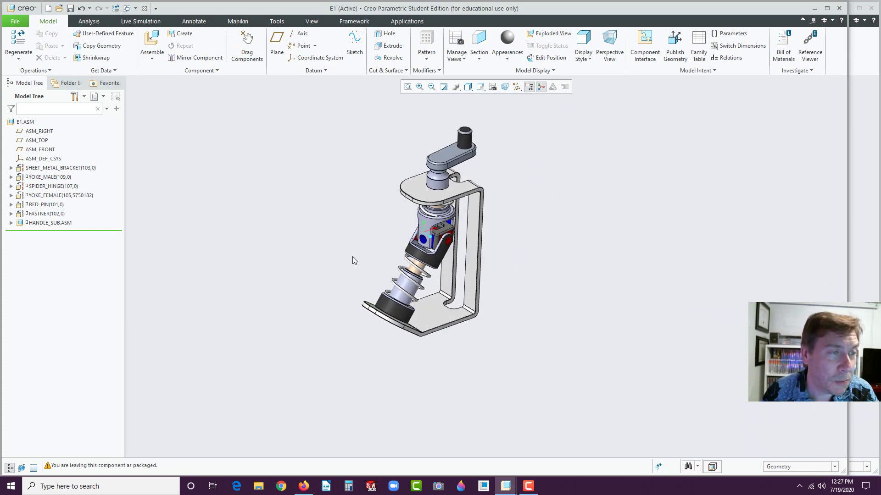
scroll(346, 201, down, 3)
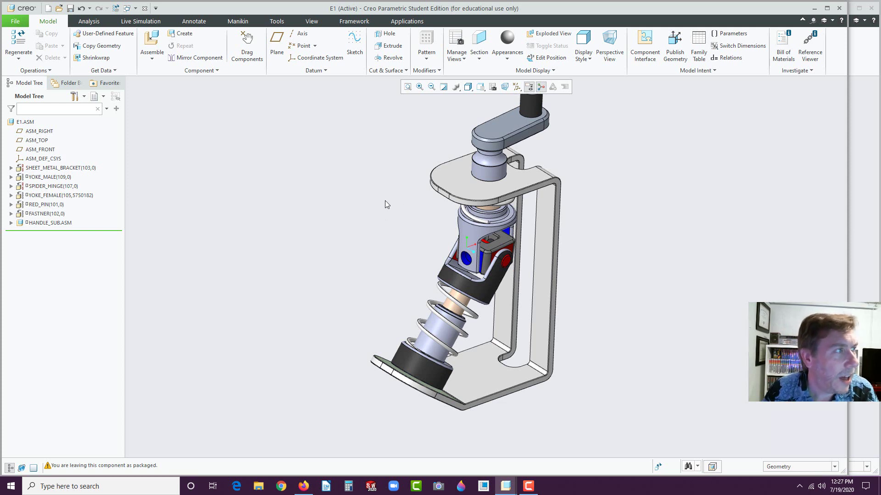
scroll(357, 226, up, 3)
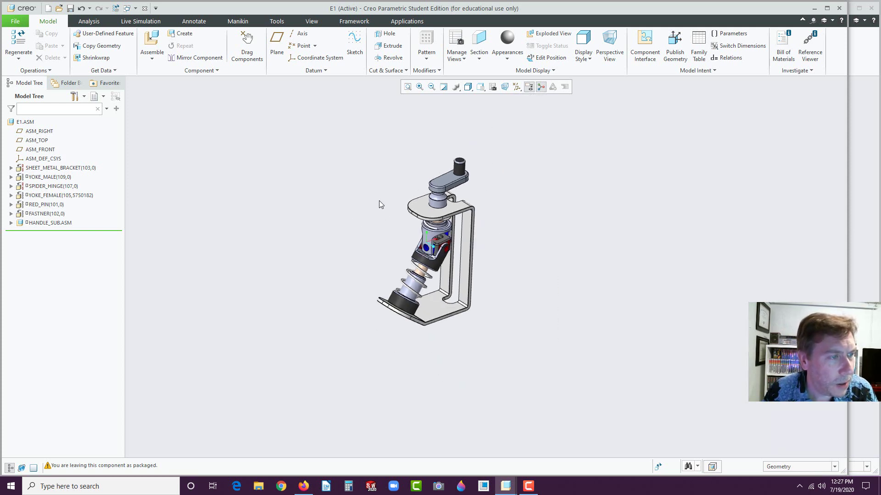
scroll(388, 171, down, 2)
click(372, 171)
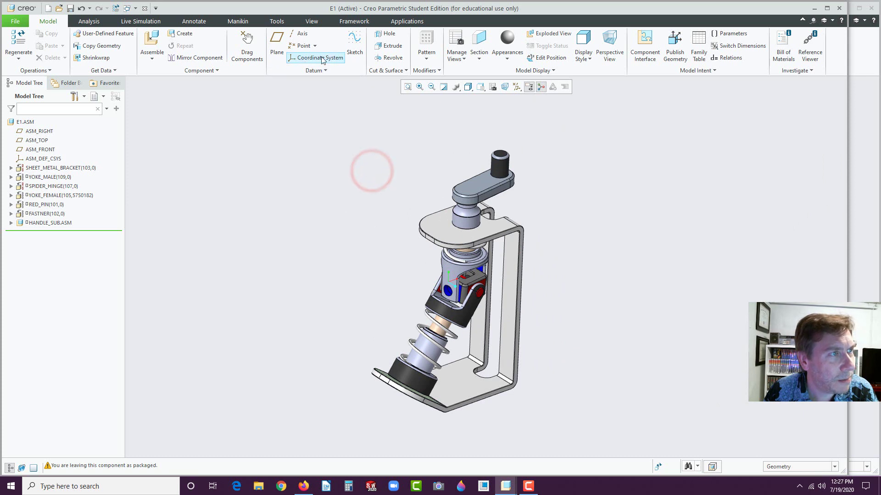
click(246, 43)
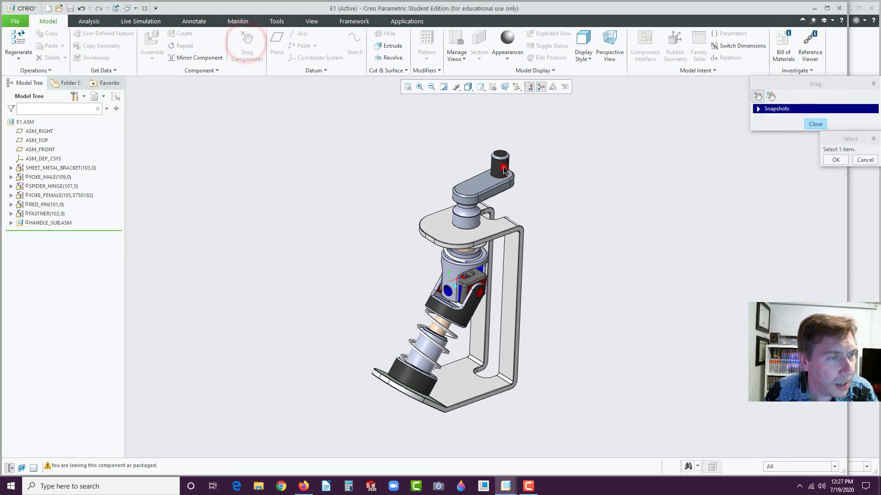
click(502, 165)
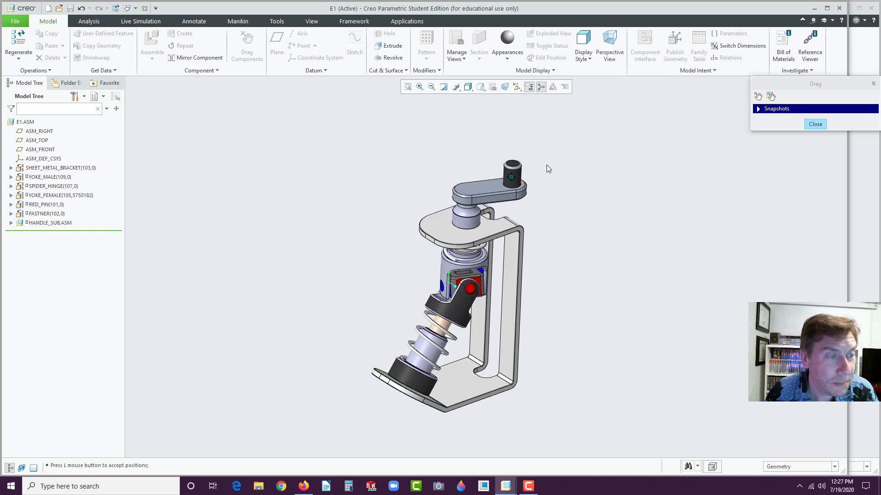
click(541, 154)
middle_click(587, 197)
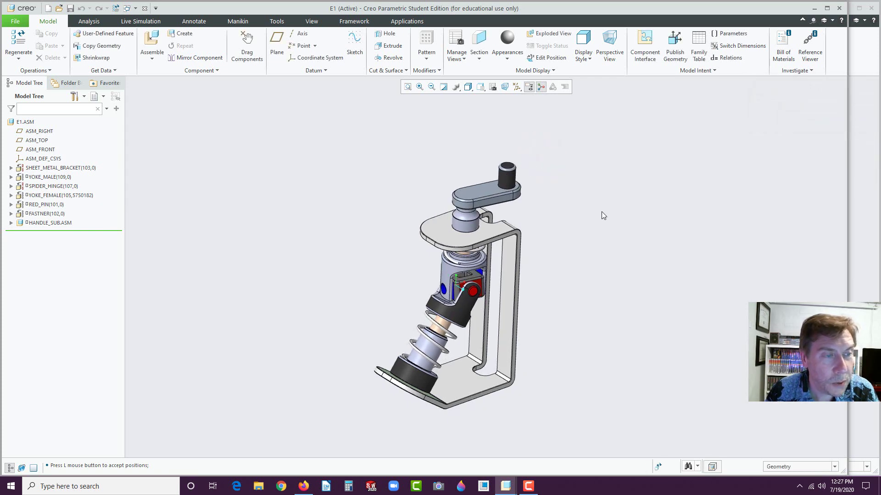
- Insert blue_pin_pro.prt into the assembly, then move and rotate it in front of the male yoke's blue side hole
mouse_move(601, 211)
middle_down()
mouse_move(566, 260)
mouse_move(556, 242)
middle_up()
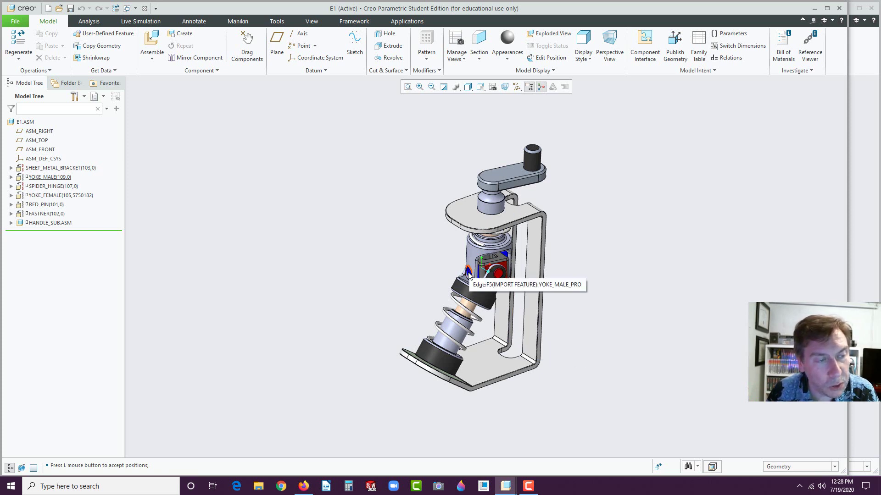
click(147, 37)
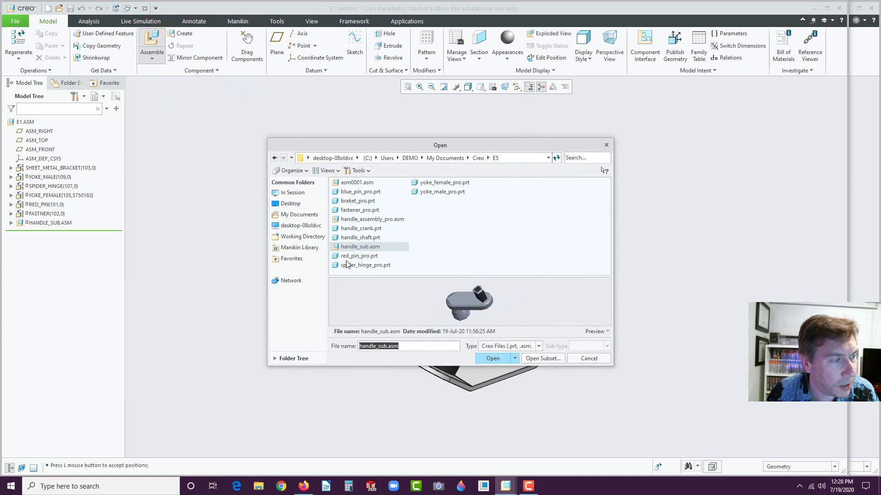
click(353, 191)
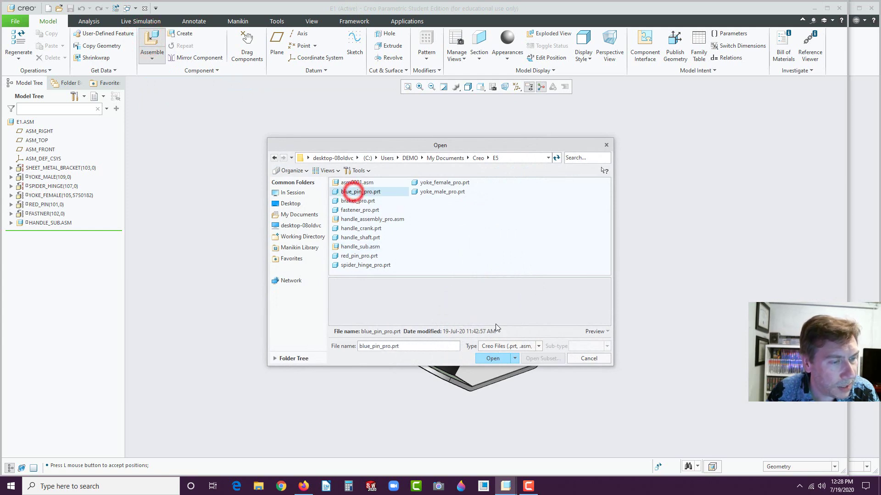
click(491, 359)
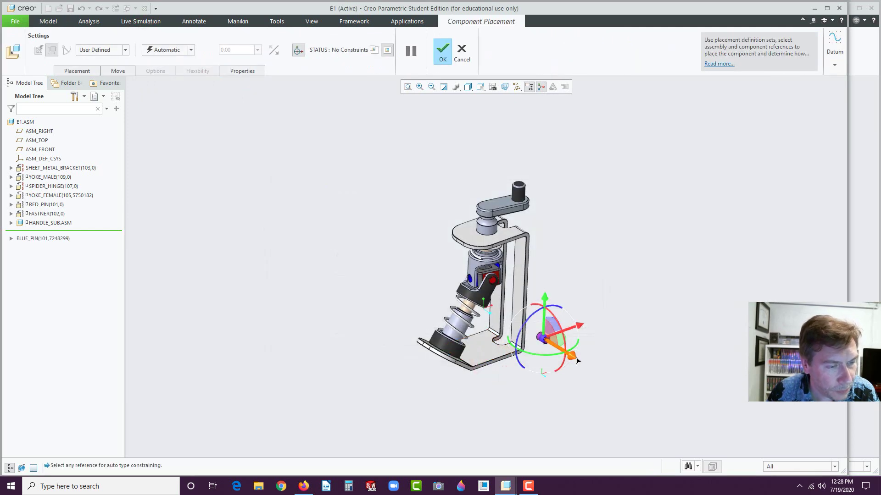
drag(575, 356, 466, 281)
scroll(466, 280, up, 5)
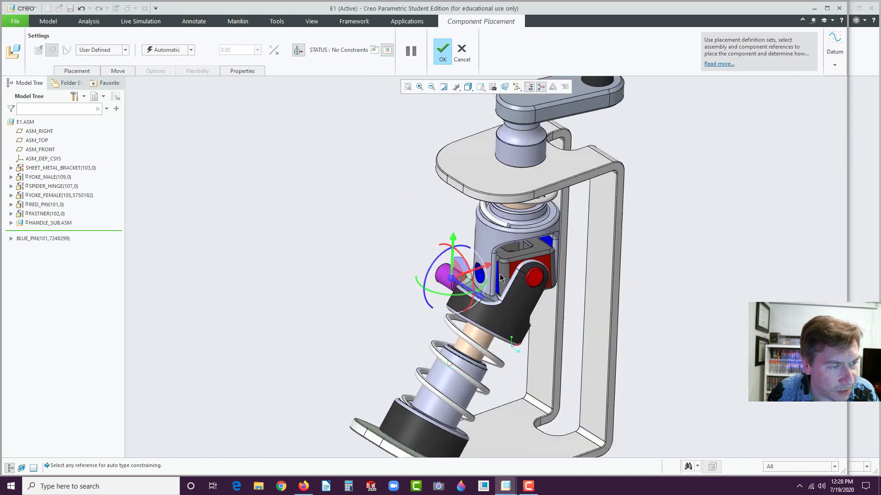
drag(411, 297, 418, 298)
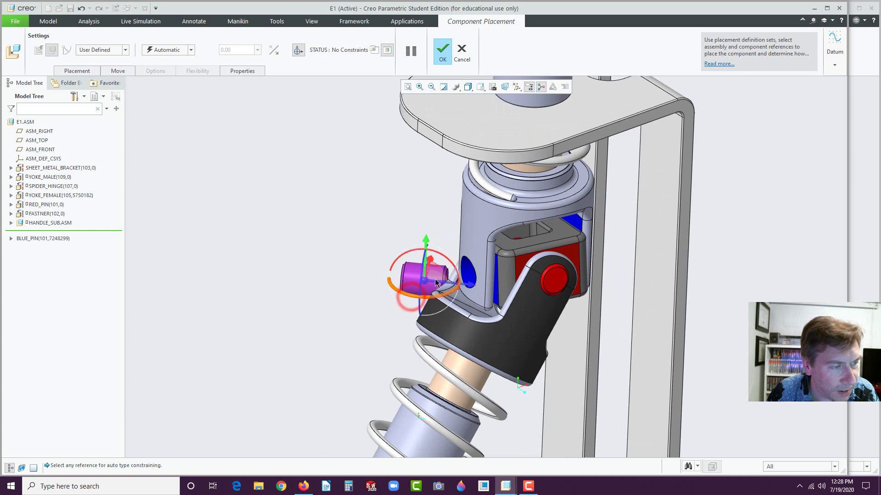
- Make the blue pin's cylindrical surface coincident with the male yoke's side hole and slide the pin along the hole axis
click(406, 285)
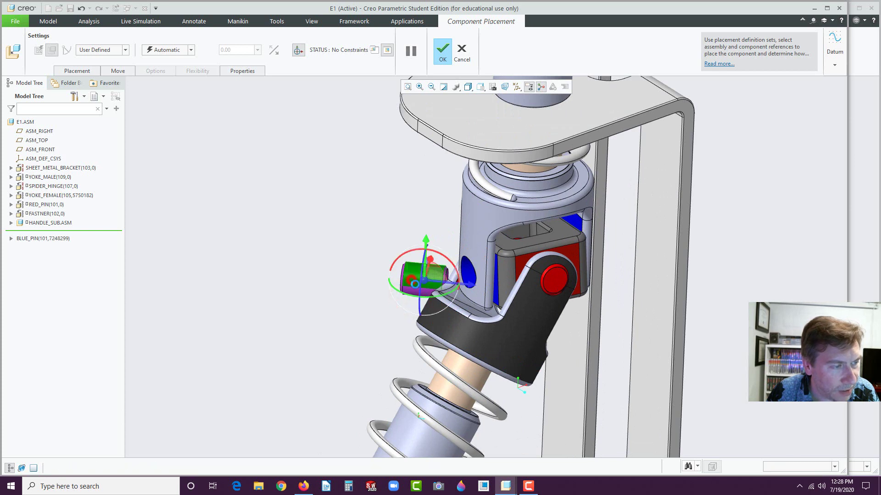
click(470, 271)
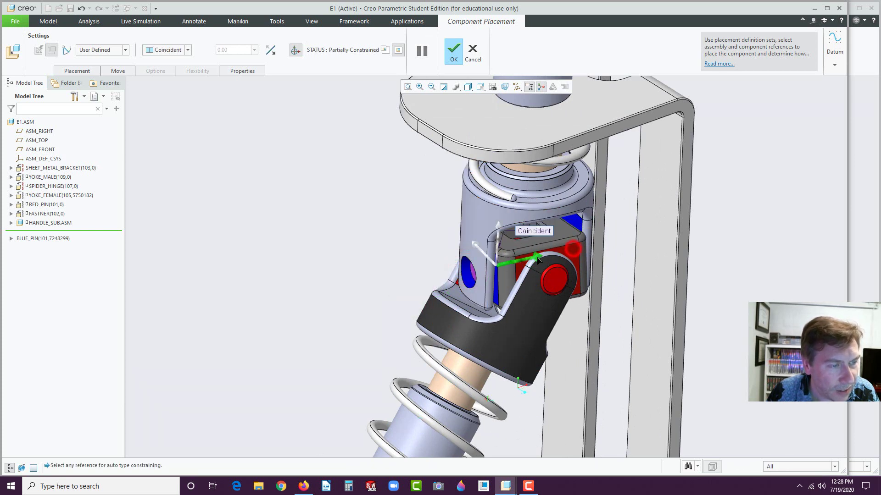
drag(528, 263, 524, 264)
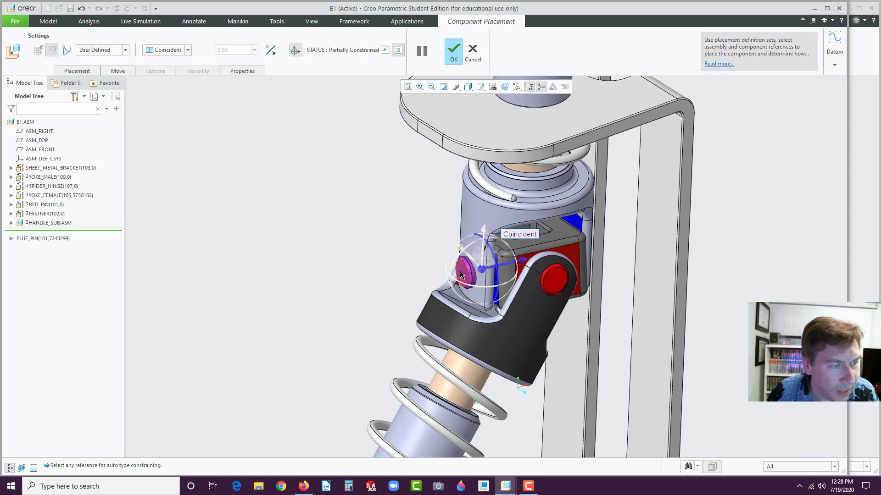
- Make the blue pin's flat outer face coincident with the spider hinge's blue side face and shift the pin along its axis
click(462, 271)
scroll(490, 298, down, 3)
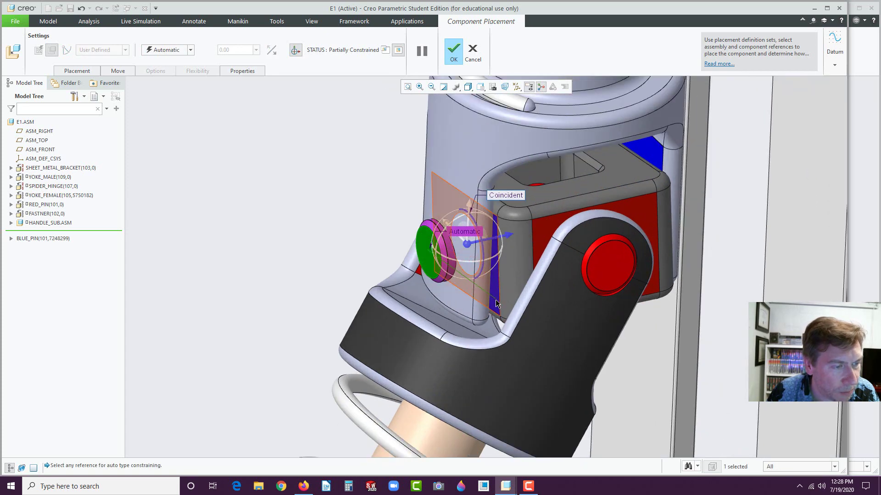
click(496, 303)
drag(545, 227, 513, 236)
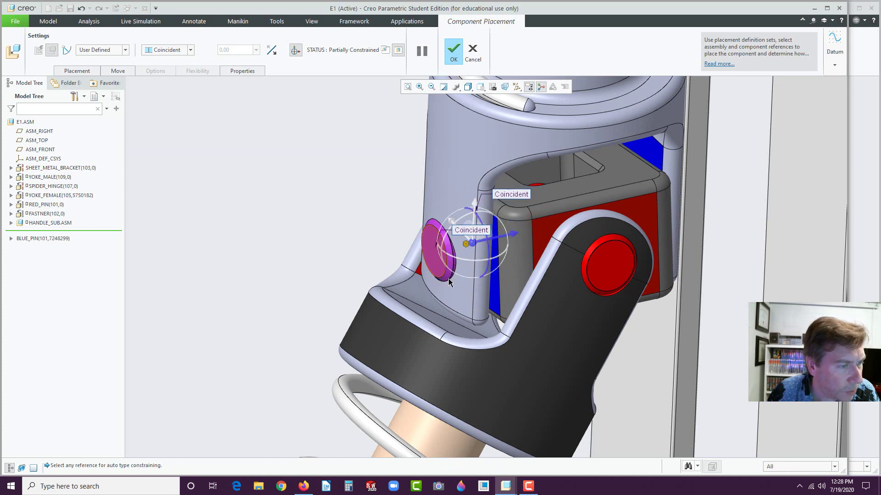
- Add a new placement constraint between the blue pin's flat outer face and the spider hinge's blue side face
click(81, 71)
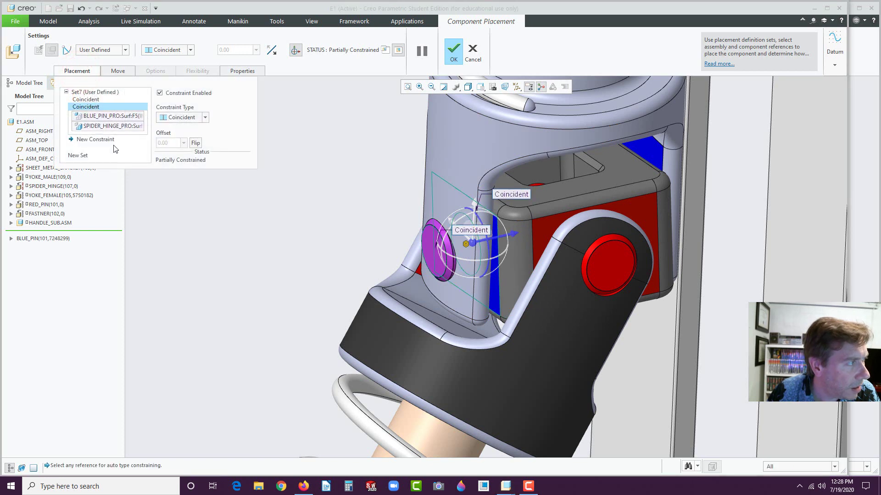
click(83, 139)
click(497, 302)
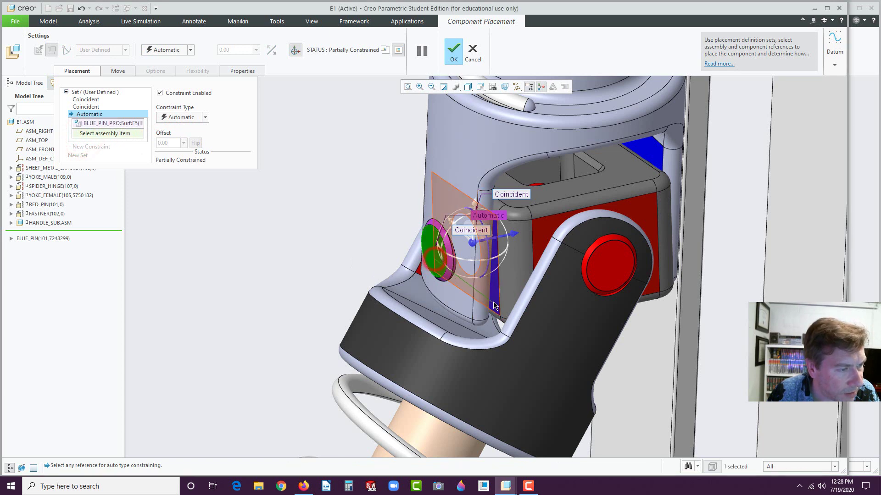
click(498, 302)
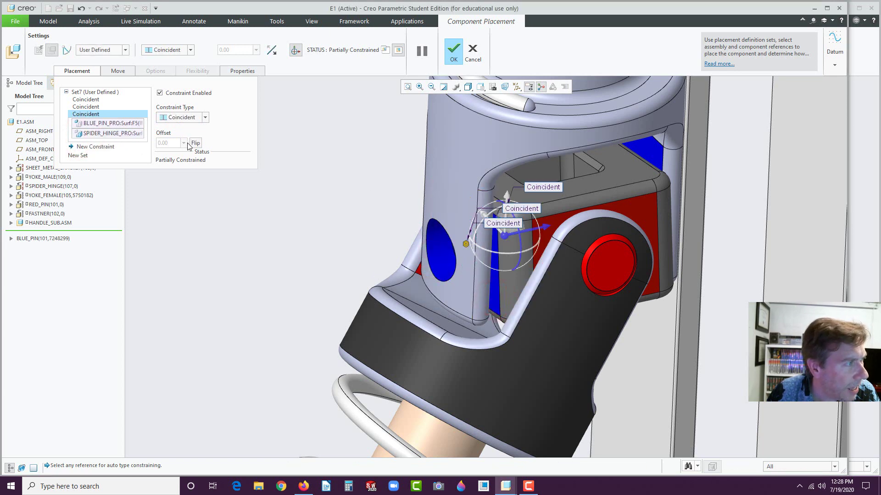
- Change the new pin constraint to Distance with an offset of 0.063 so the pin shifts outward in the yoke hole
click(186, 117)
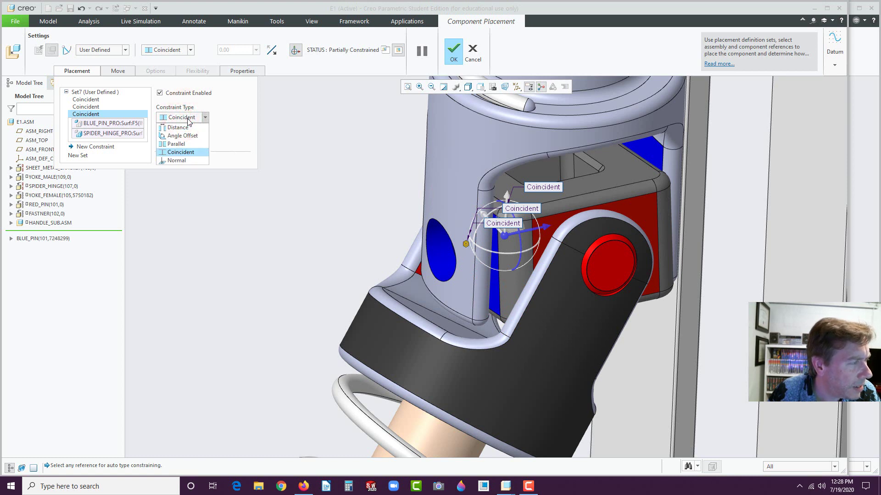
click(178, 128)
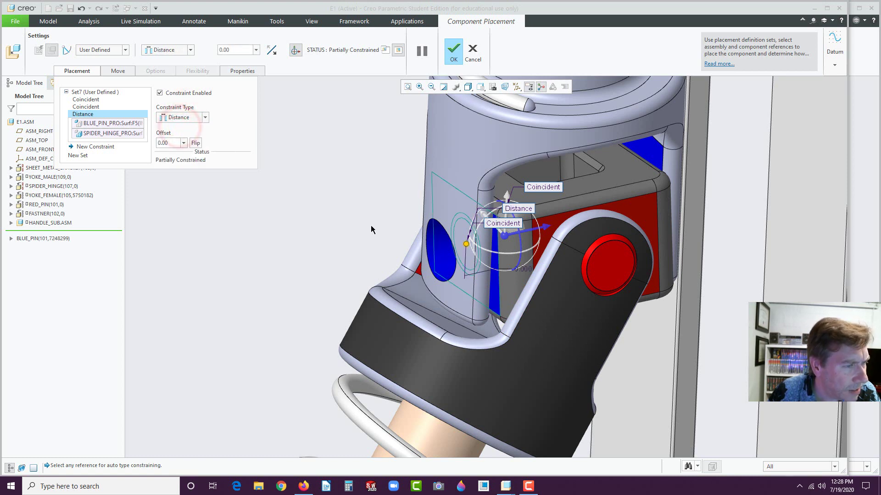
drag(466, 244, 452, 248)
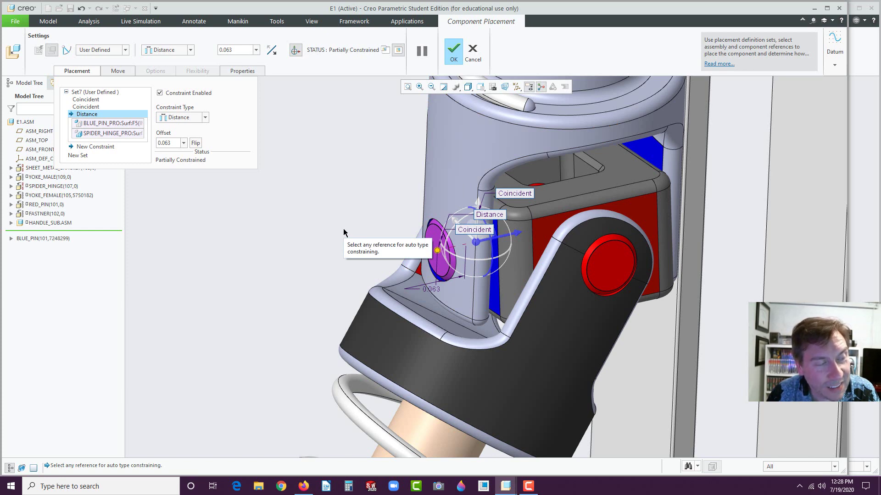
- Accept the blue pin's placement, clear the component selection and dismiss the model notification
click(453, 51)
click(351, 183)
scroll(260, 271, up, 4)
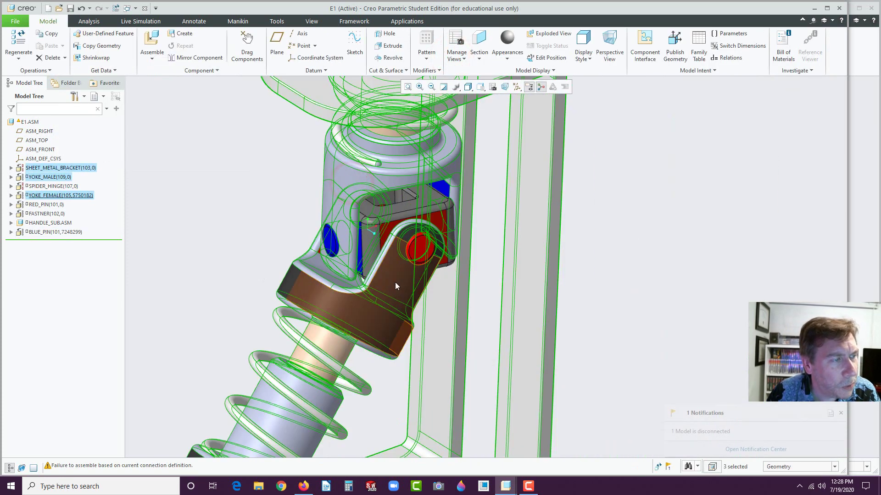
middle_drag(395, 282, 426, 278)
scroll(426, 277, up, 5)
click(614, 309)
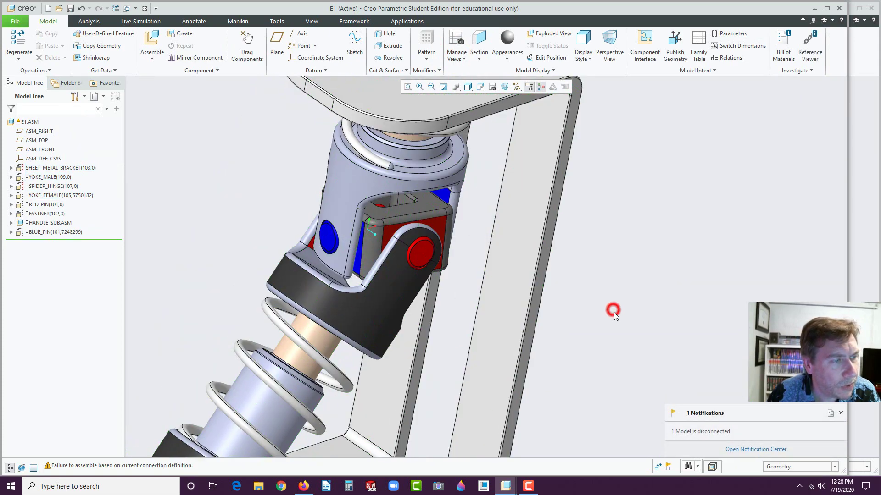
middle_drag(620, 308, 693, 321)
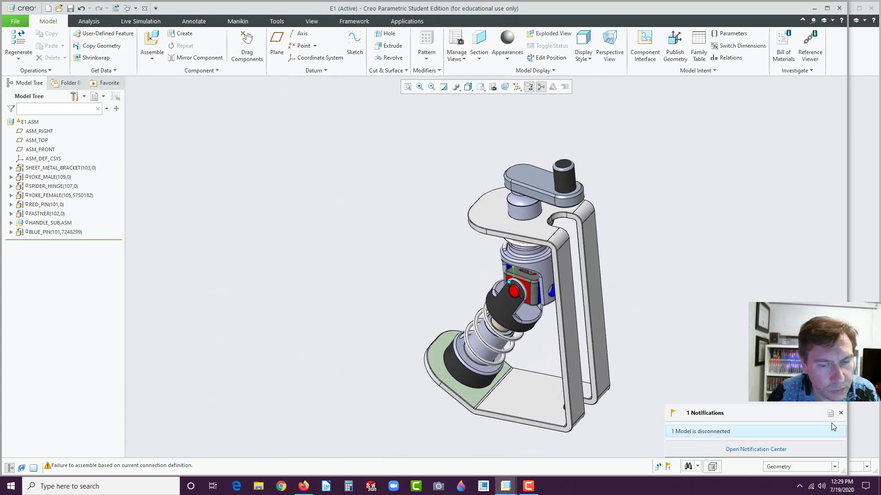
click(840, 413)
click(142, 320)
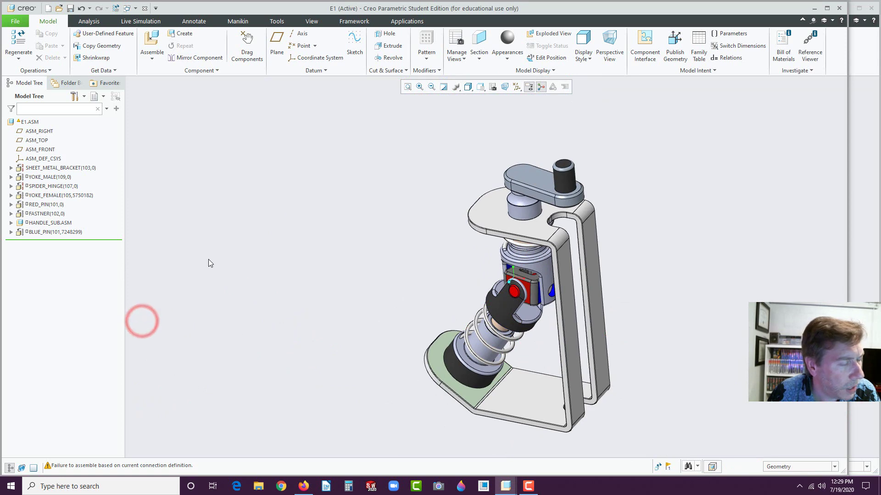
middle_drag(371, 288, 458, 275)
scroll(459, 275, down, 3)
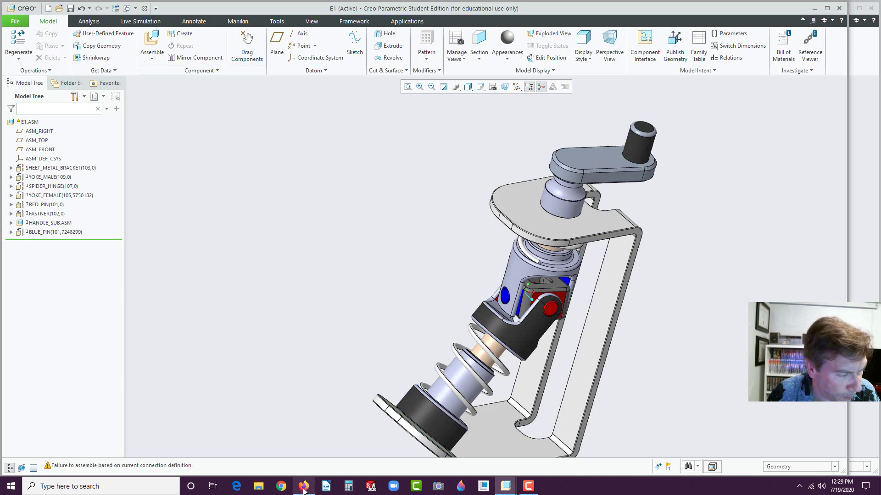
- Switch to Firefox and open the Part files page of the Vertanux1 website from the Instructional Manuals page
mouse_move(302, 491)
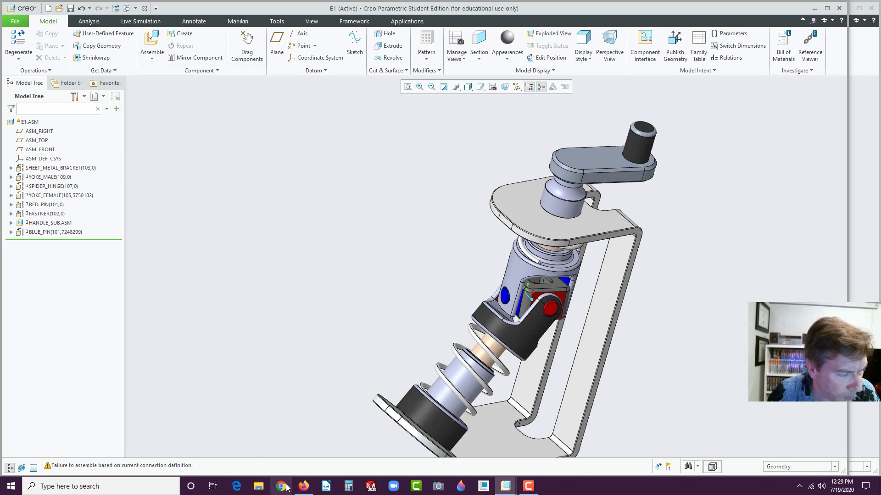
click(304, 486)
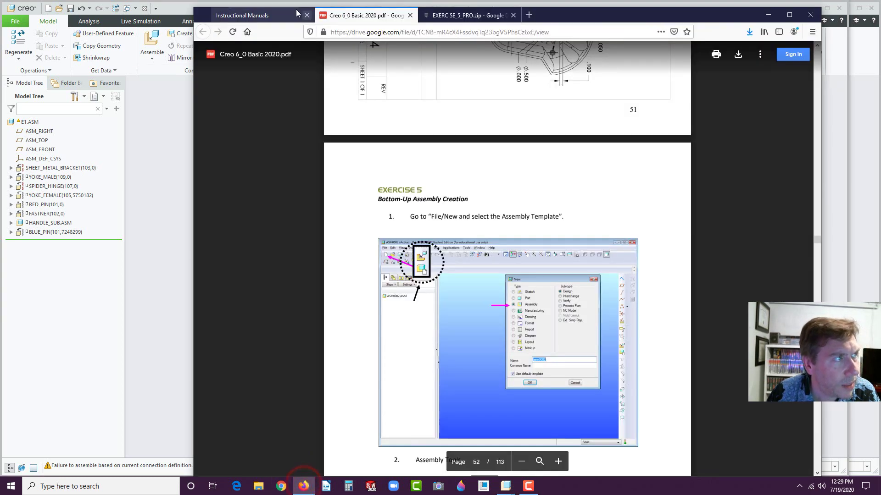
click(272, 17)
click(472, 15)
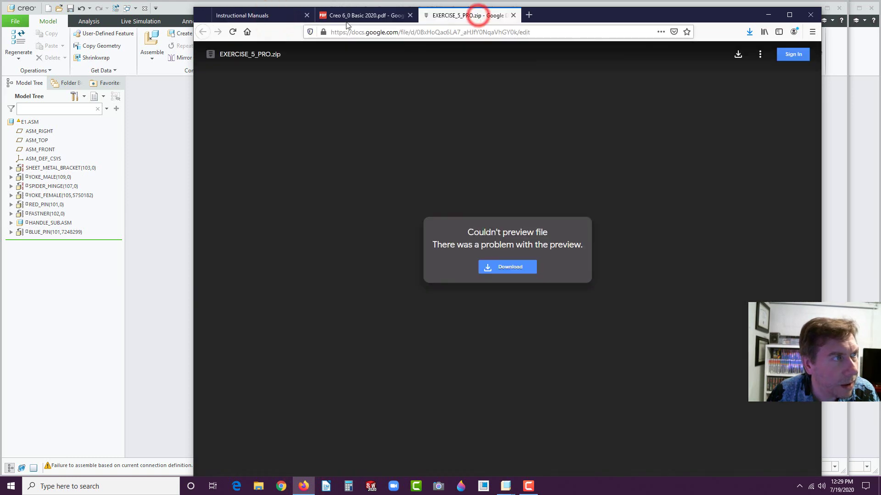
click(350, 16)
click(266, 15)
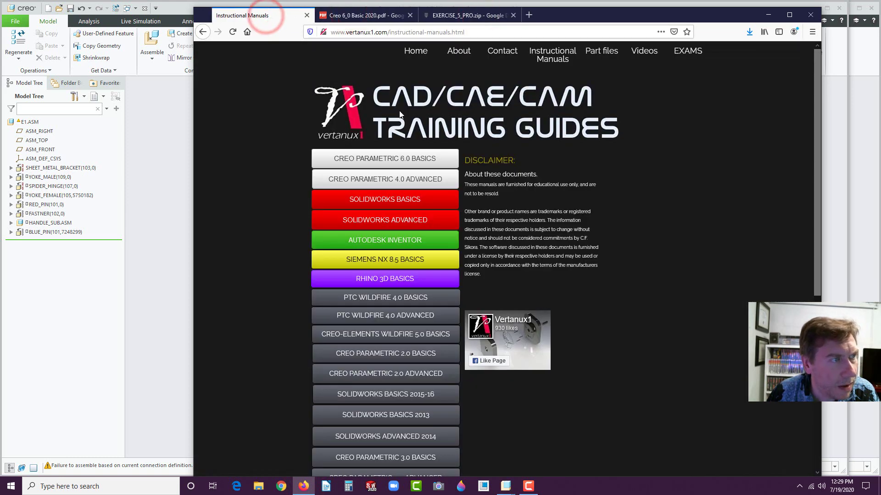
click(601, 52)
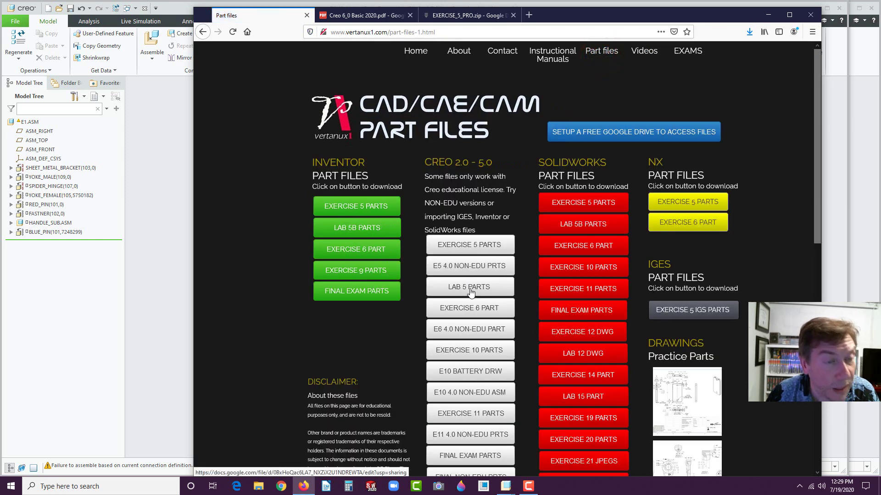
- Download the Creo Lab 5 parts archive L5_Creo_2.zip and open it with Windows Explorer
click(473, 288)
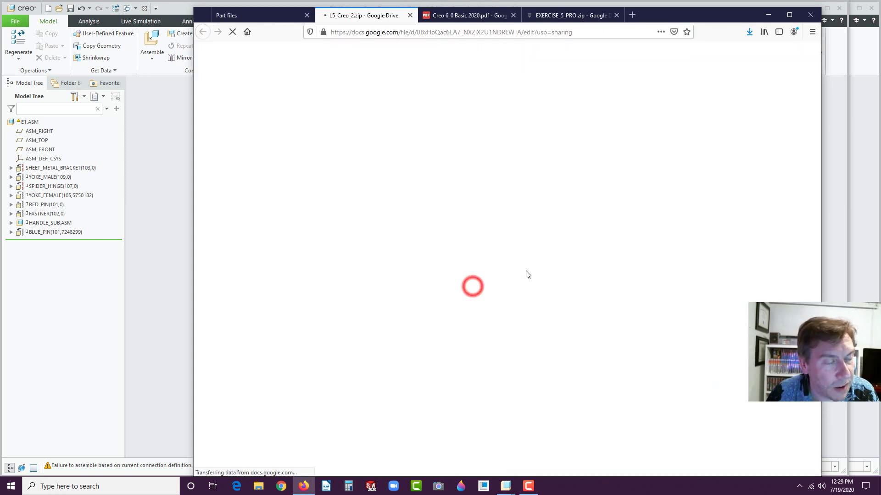
click(499, 274)
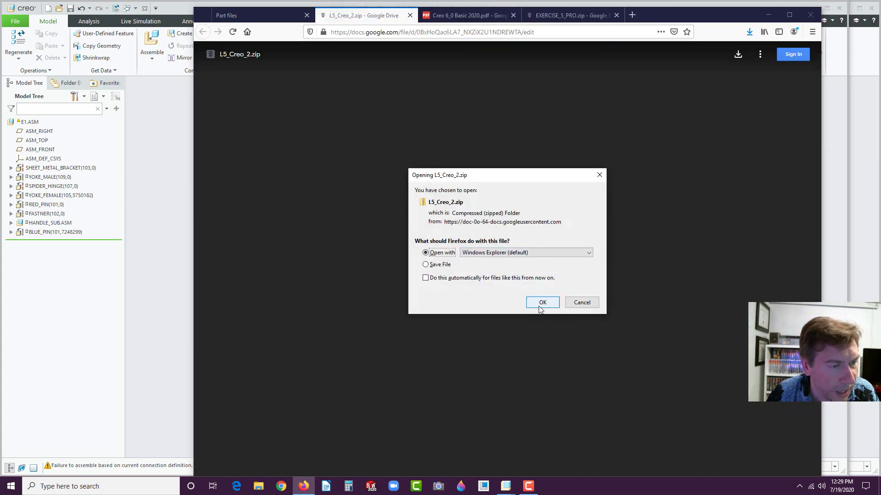
click(540, 303)
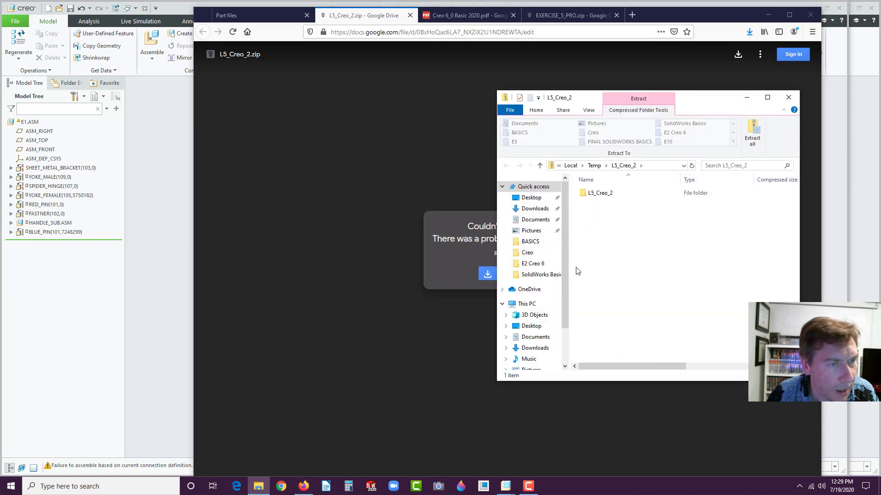
- Copy the L5_Creo_2 folder from the archive into the Creo folder in Documents
right_click(599, 195)
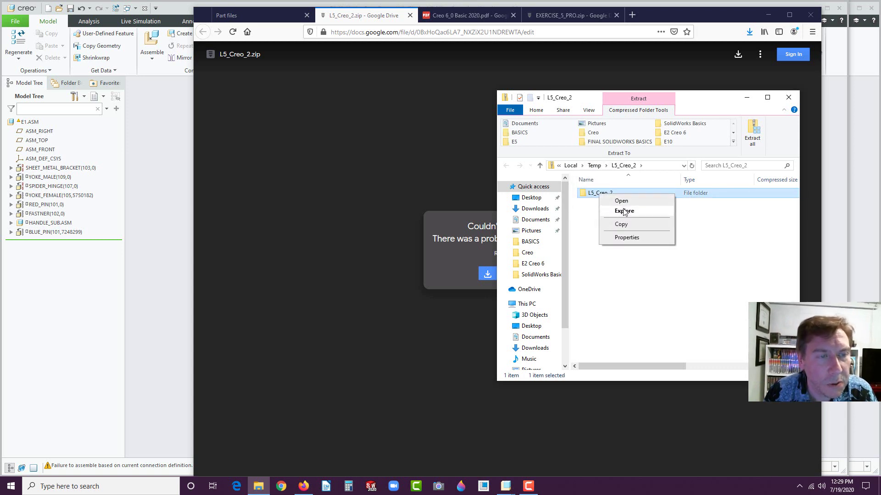
click(622, 223)
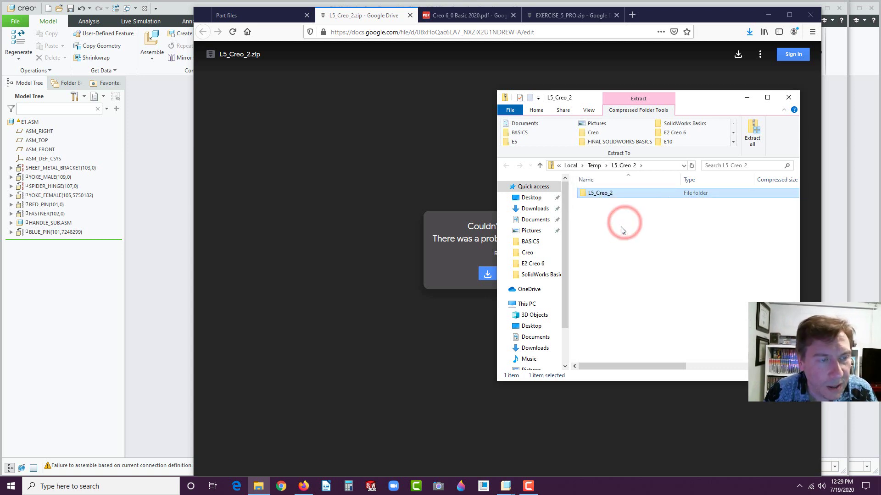
click(535, 219)
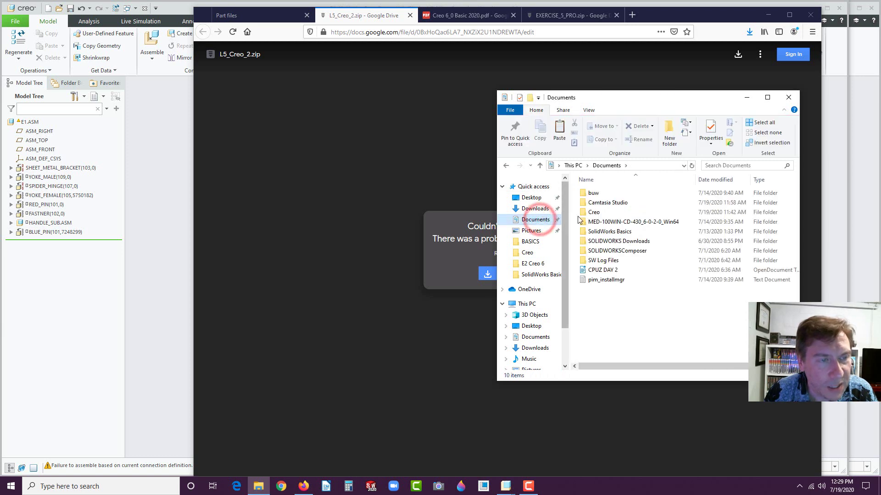
double_click(593, 213)
right_click(602, 324)
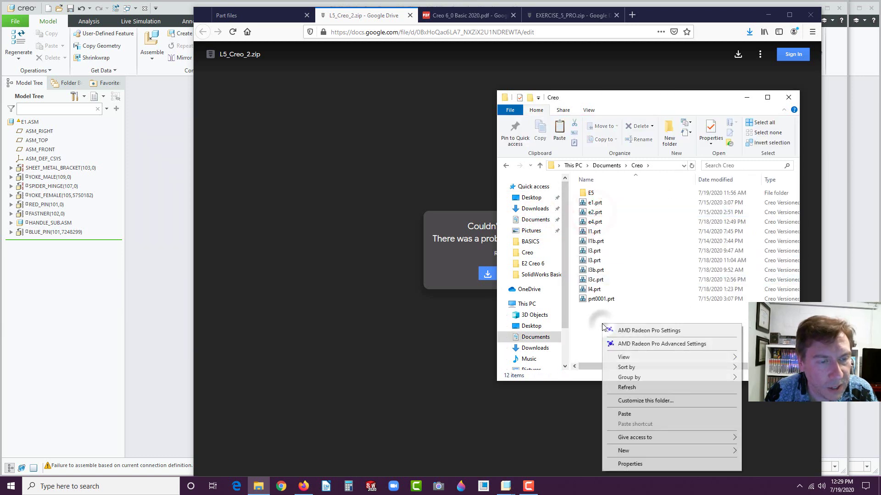
click(625, 414)
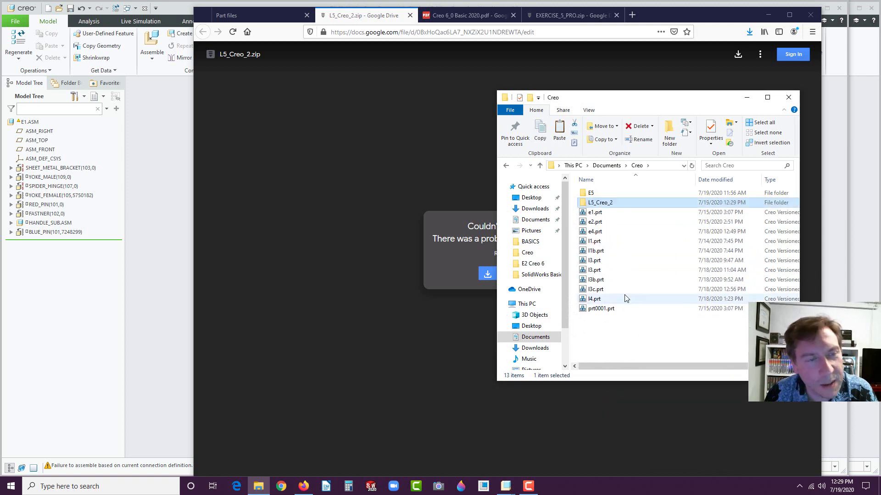
- Open the copied L5_Creo_2 folder and show its part files as large thumbnails
double_click(605, 205)
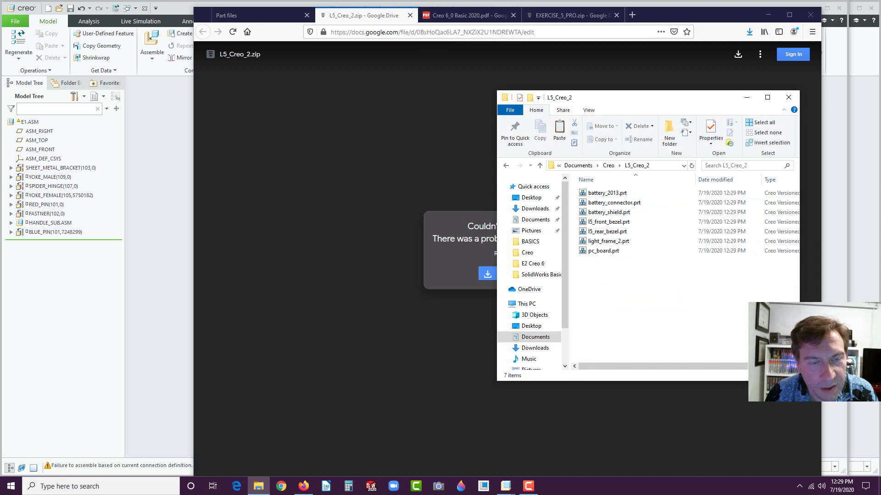
click(794, 376)
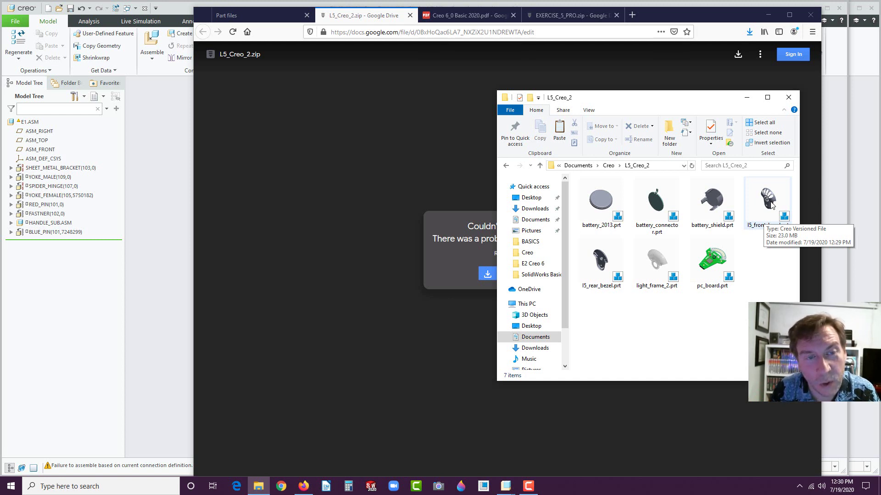
- Switch to Creo, create a new design assembly named L5b with the default template, and widen its window
click(154, 323)
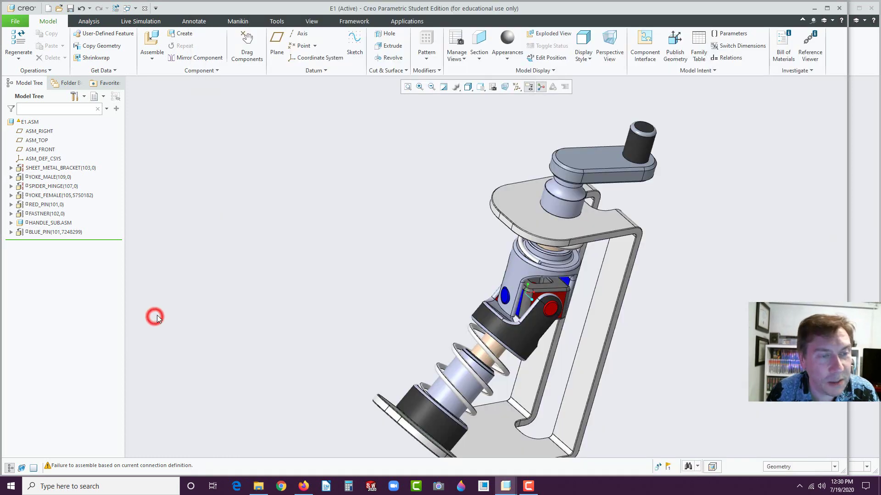
click(48, 9)
click(356, 207)
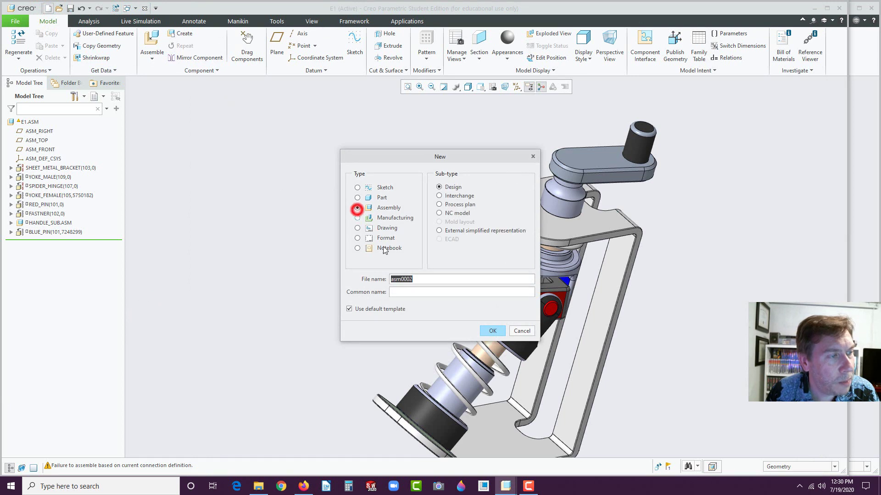
text(L5b)
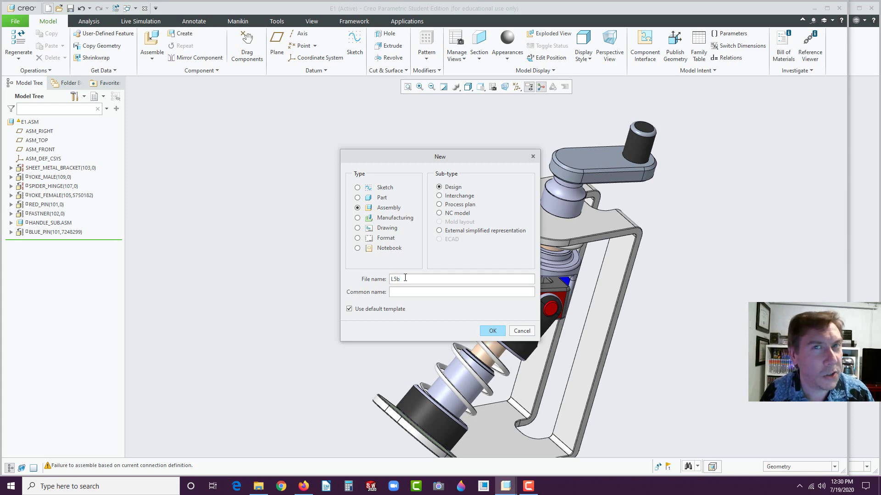
click(492, 332)
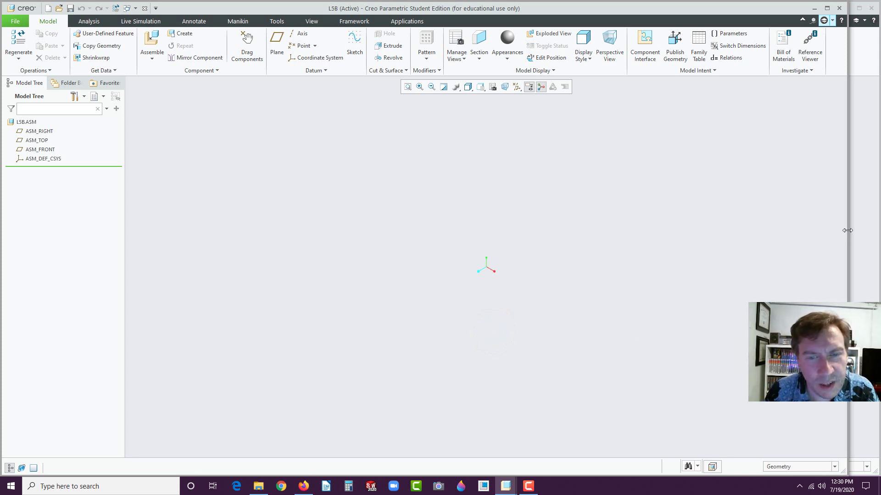
drag(847, 230, 876, 230)
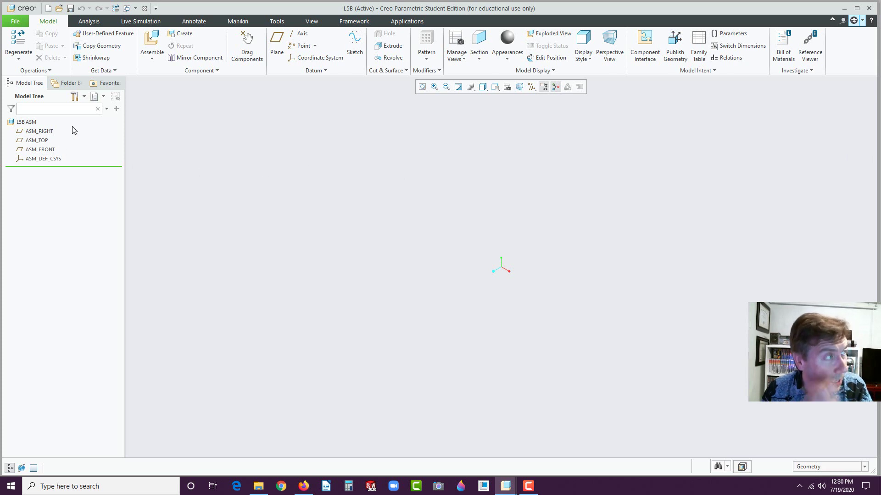
- Insert l5_rear_bezel.prt from the L5_Creo_2 folder as the first component of the assembly
click(152, 41)
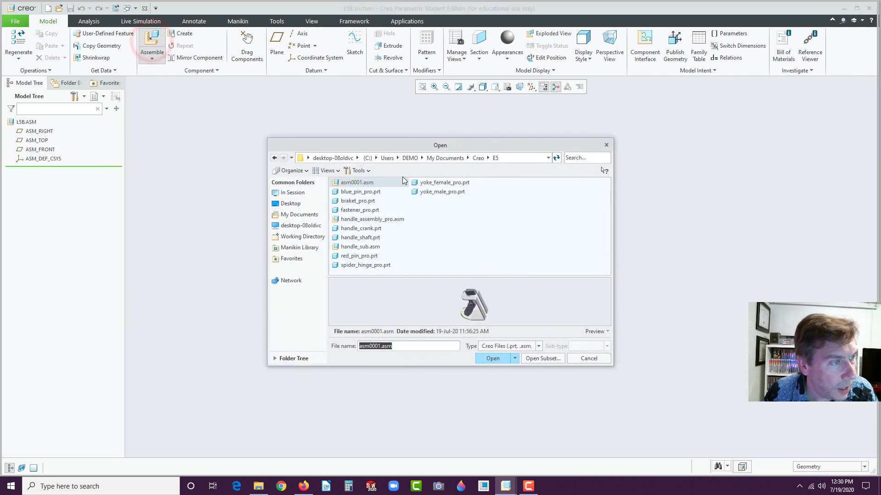
click(478, 158)
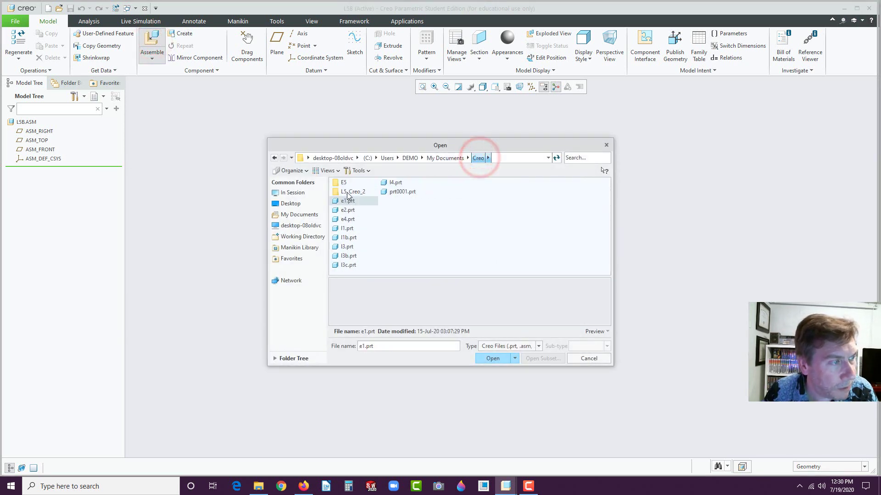
double_click(349, 192)
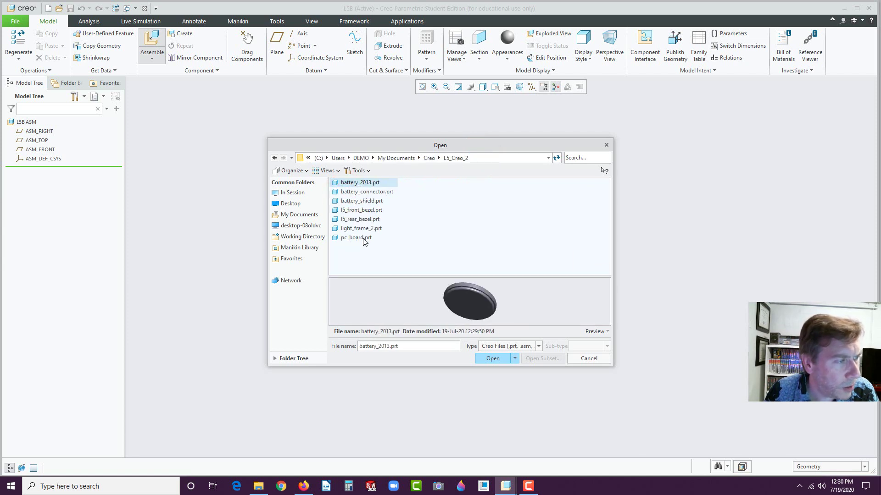
click(360, 219)
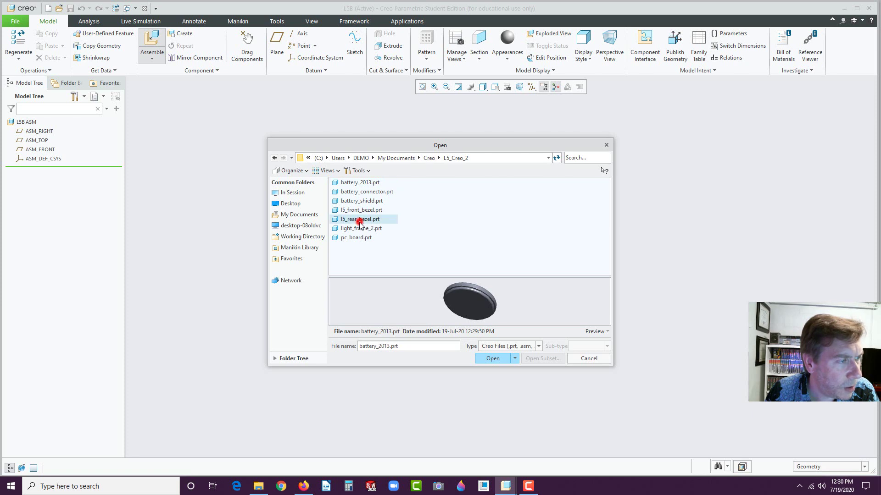
click(492, 359)
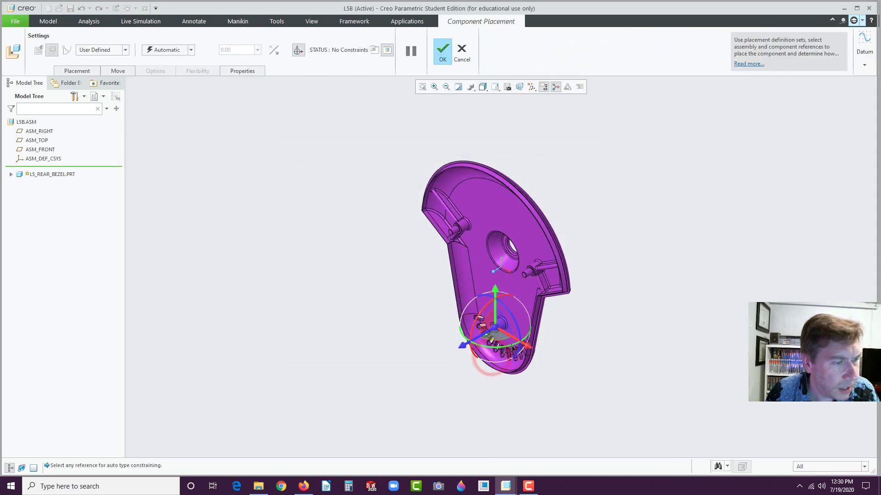
- Fix the rear bezel with a Default constraint and accept its placement
click(192, 51)
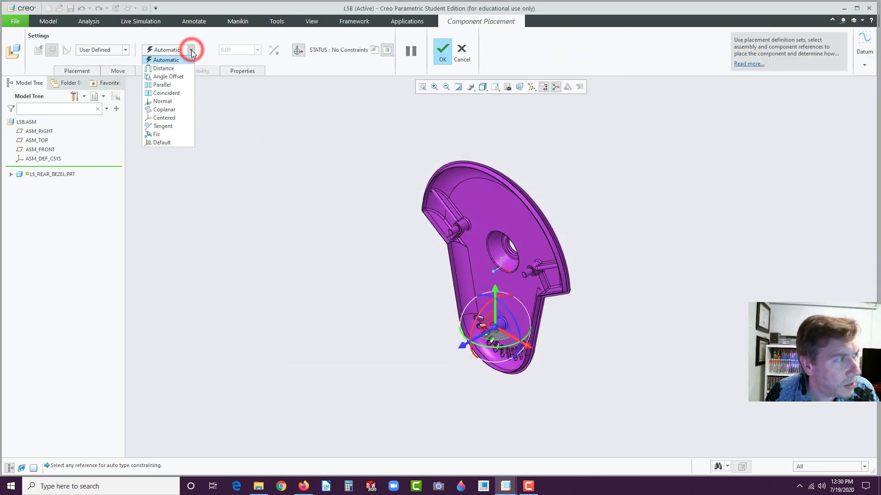
click(161, 142)
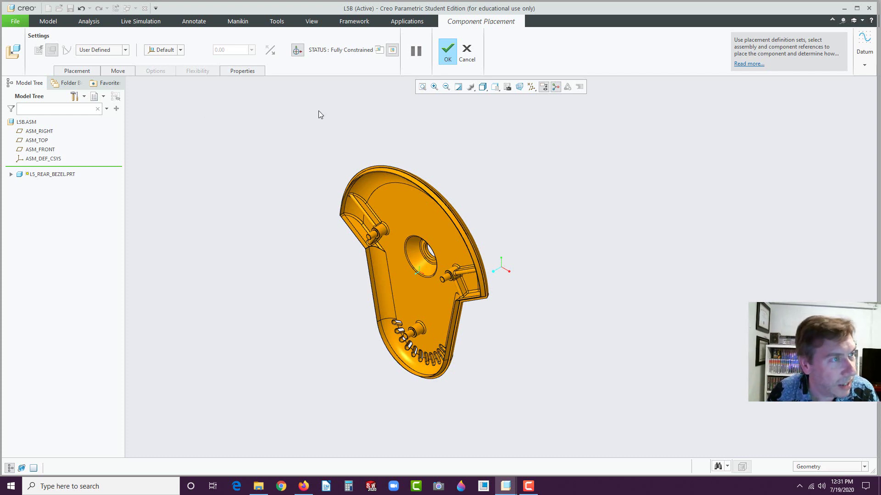
click(453, 53)
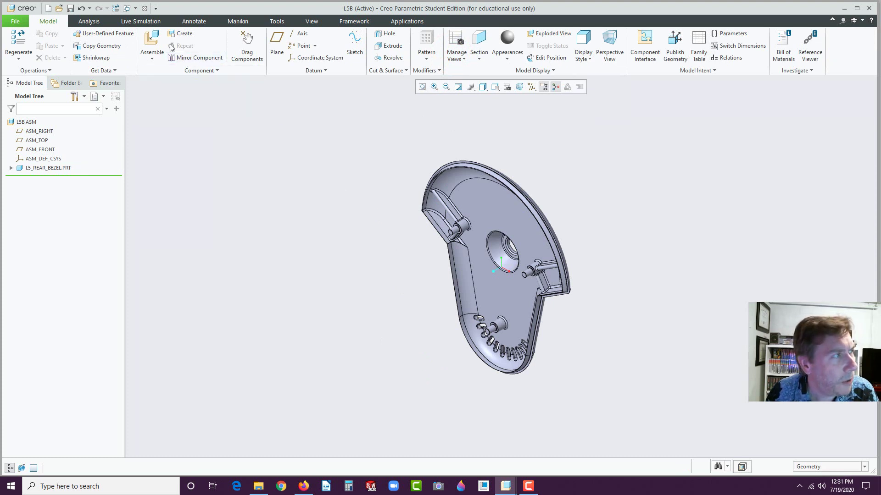
- Insert pc_board.prt into the assembly and move it over the rear bezel
click(153, 42)
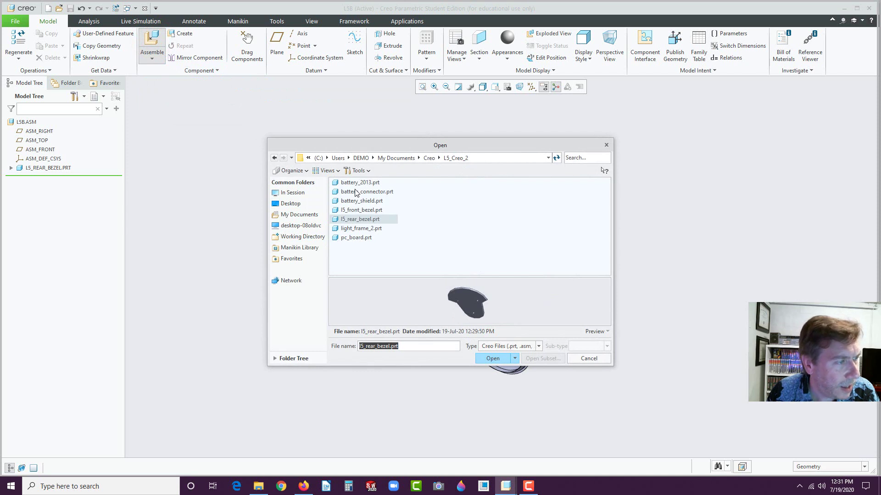
click(358, 238)
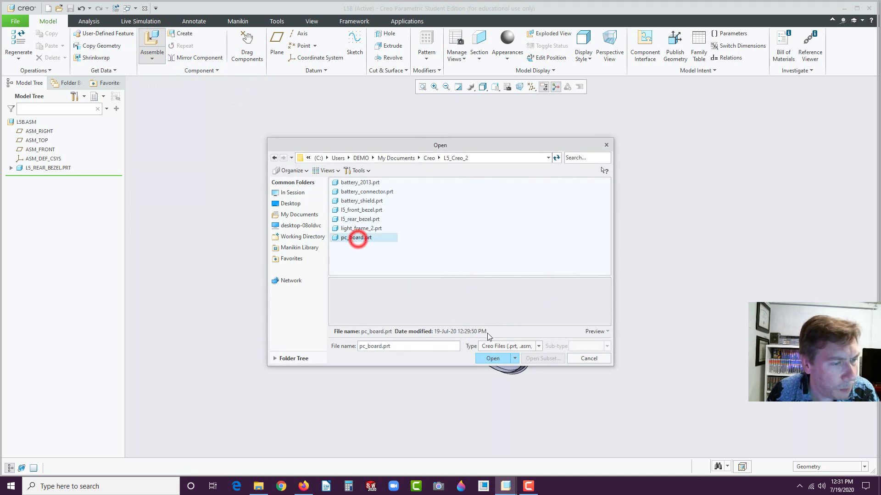
click(492, 358)
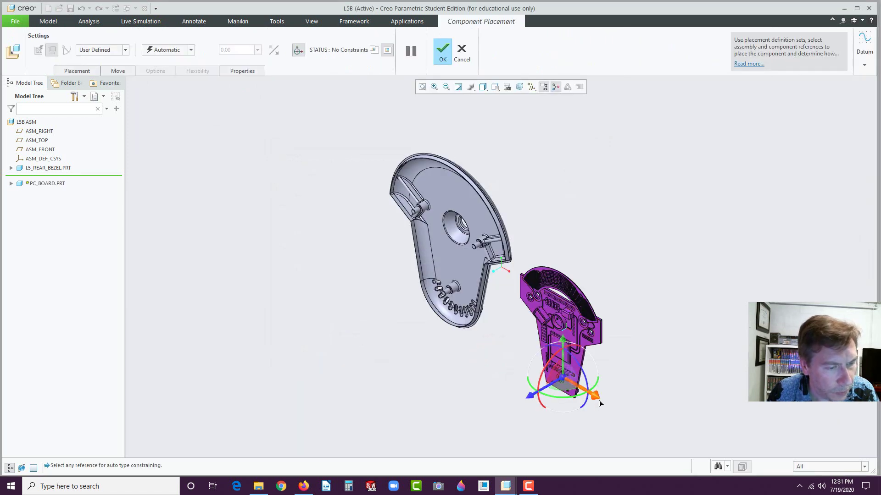
drag(596, 396, 475, 337)
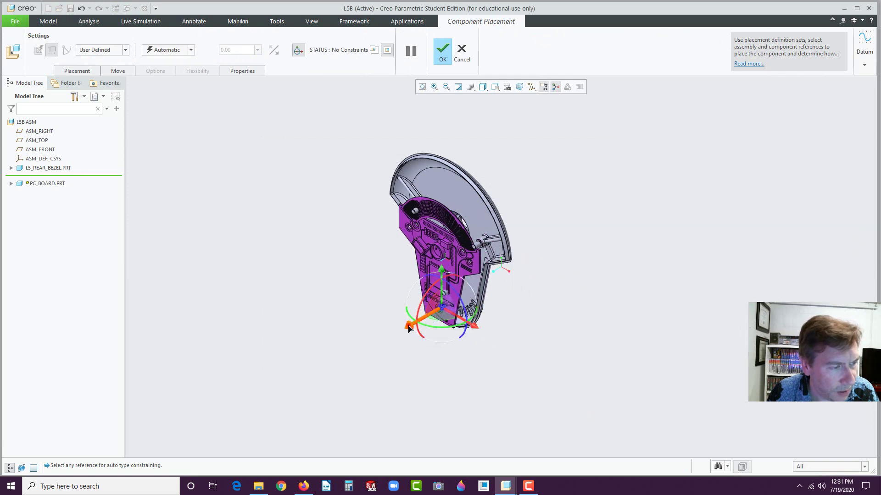
- Constrain the PC board's underside as Coincident with the ring-shaped ledge of the post at the bezel's narrow end
middle_drag(462, 333, 468, 302)
click(390, 243)
scroll(416, 295, down, 4)
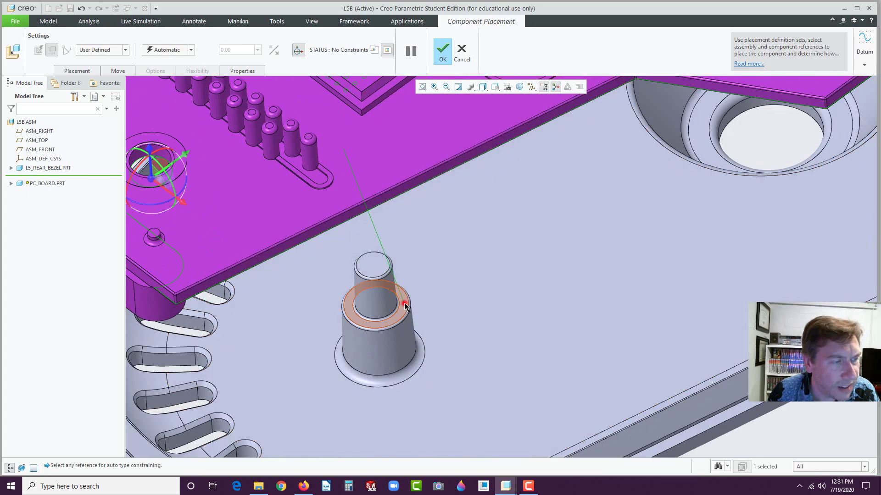
click(405, 305)
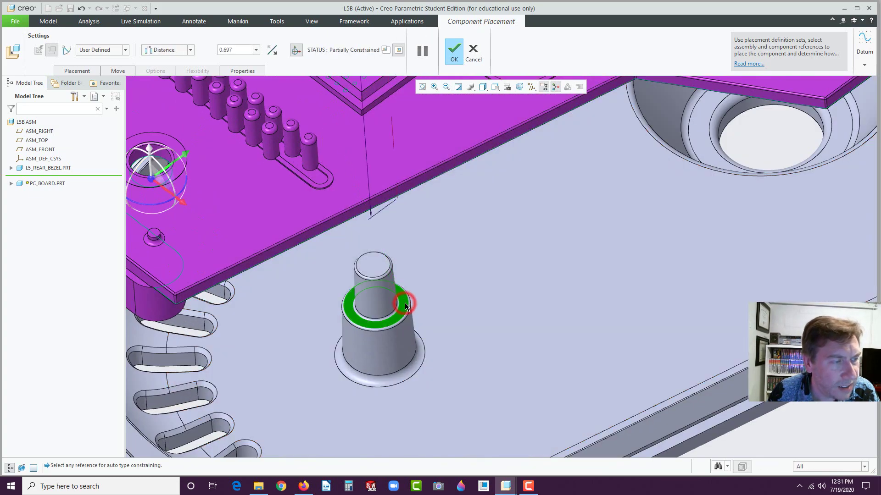
click(191, 51)
click(165, 85)
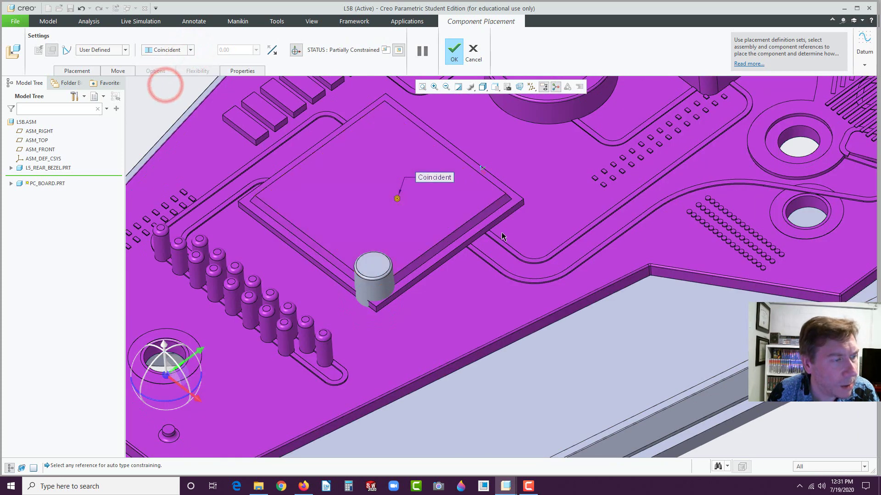
- Make the small mounting hole at the board's wide end coincident with the matching post of the rear bezel
scroll(503, 242, down, 3)
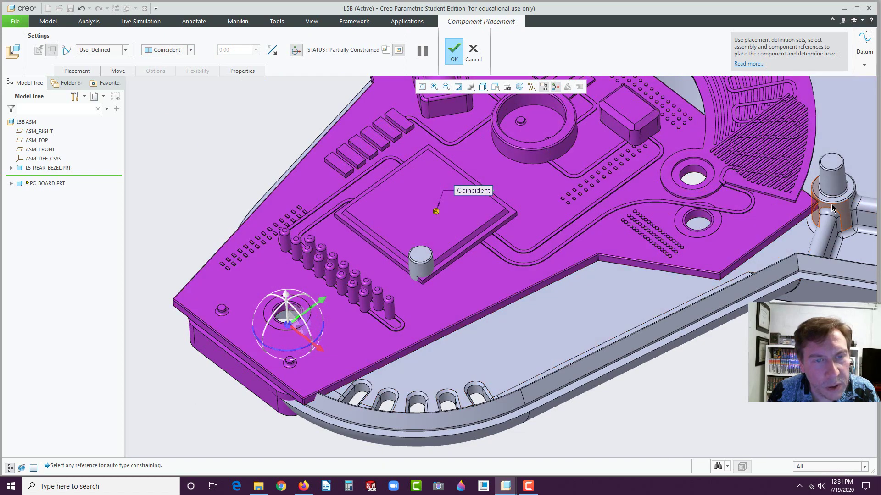
scroll(831, 202, up, 2)
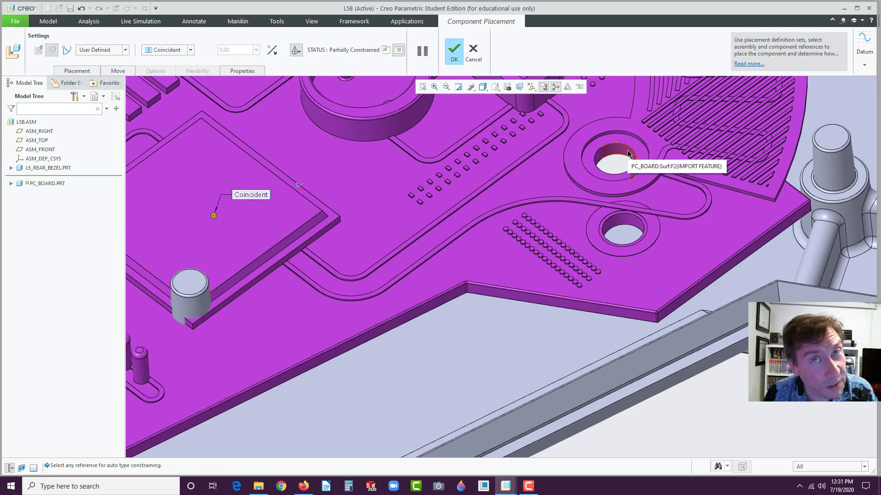
click(630, 220)
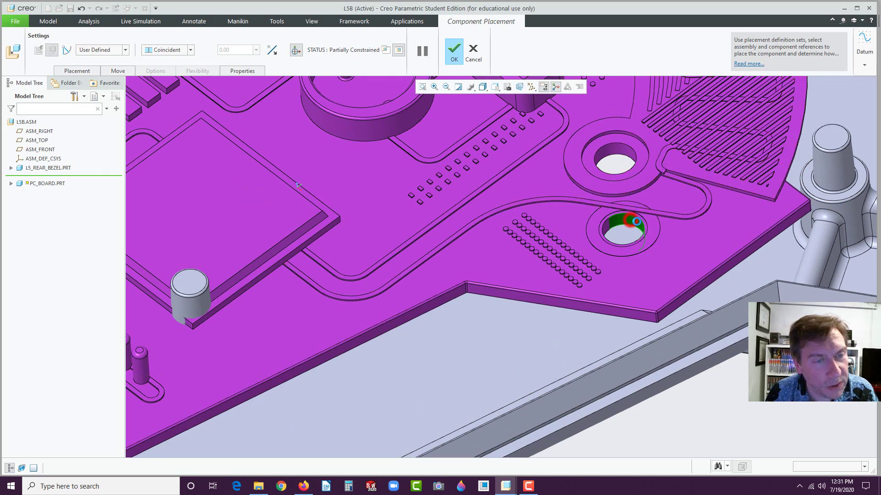
click(826, 172)
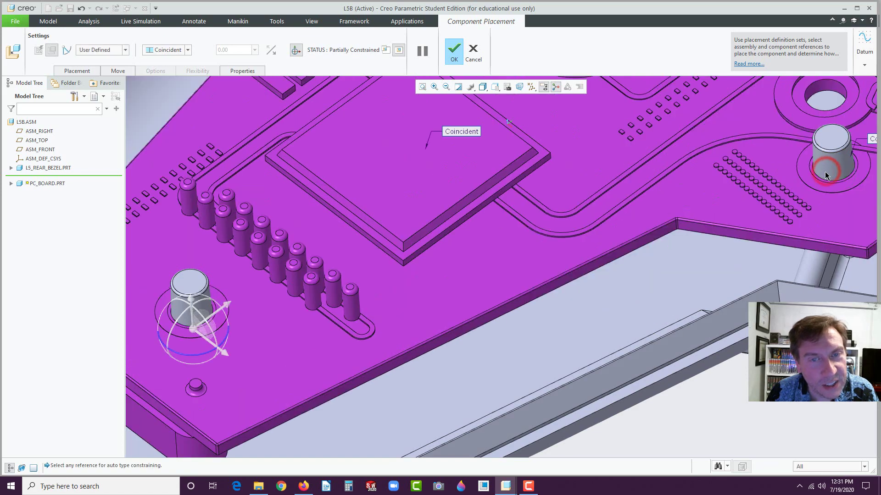
- Add an Oriented constraint between the post at the bezel's narrow end and the inner surface of the board hole around it
scroll(732, 215, down, 5)
scroll(732, 215, down, 2)
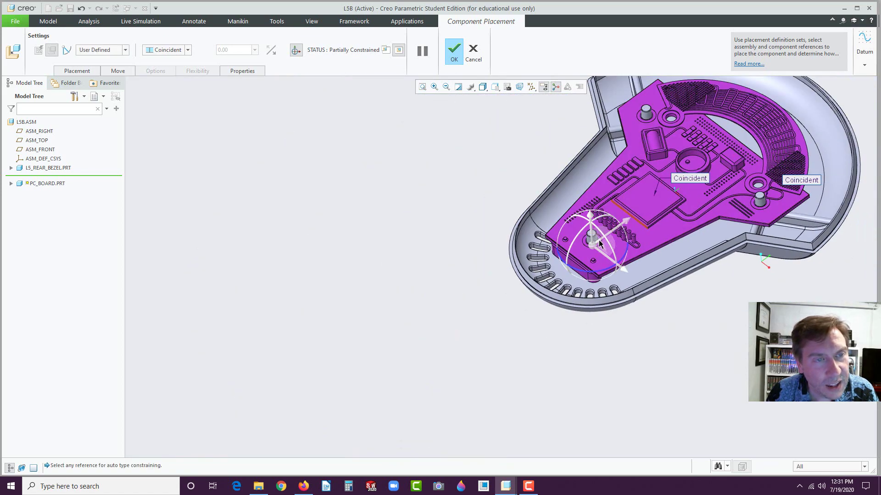
middle_drag(599, 241, 593, 185)
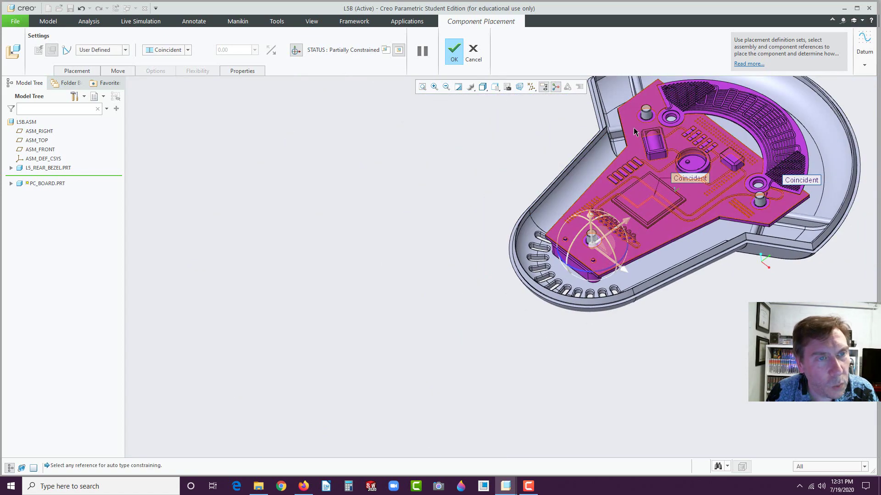
scroll(649, 120, up, 3)
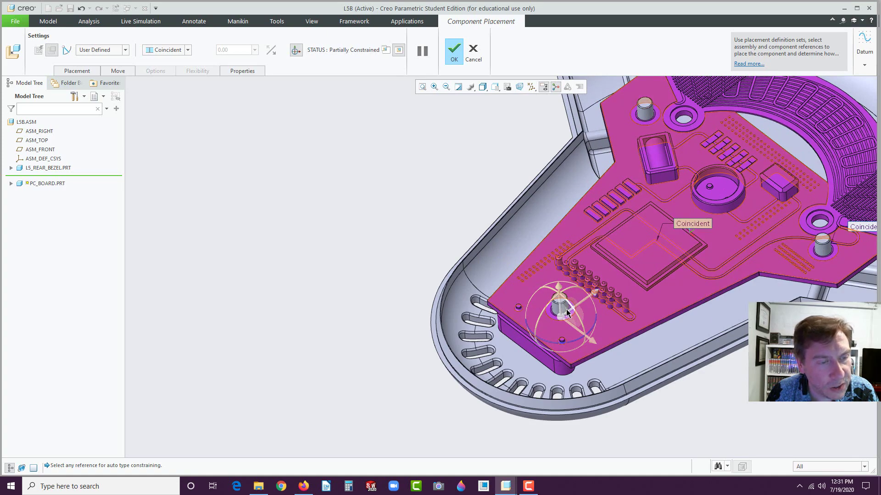
scroll(562, 311, up, 5)
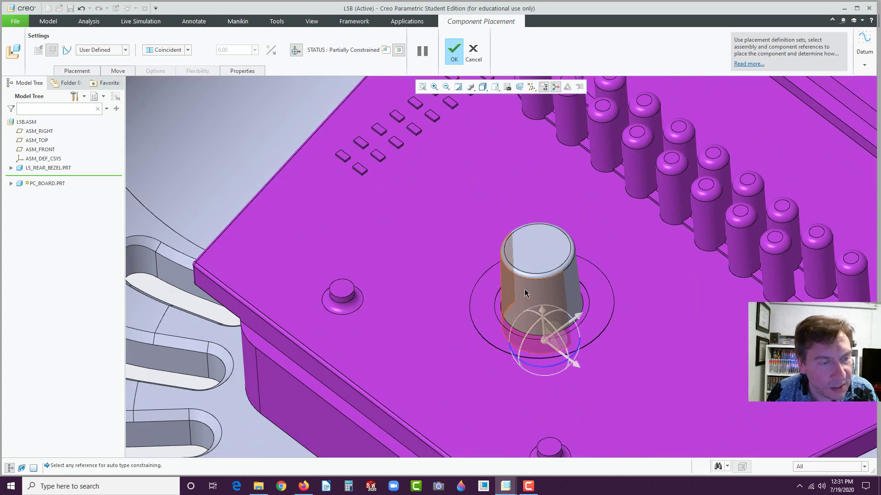
click(525, 293)
scroll(570, 295, down, 3)
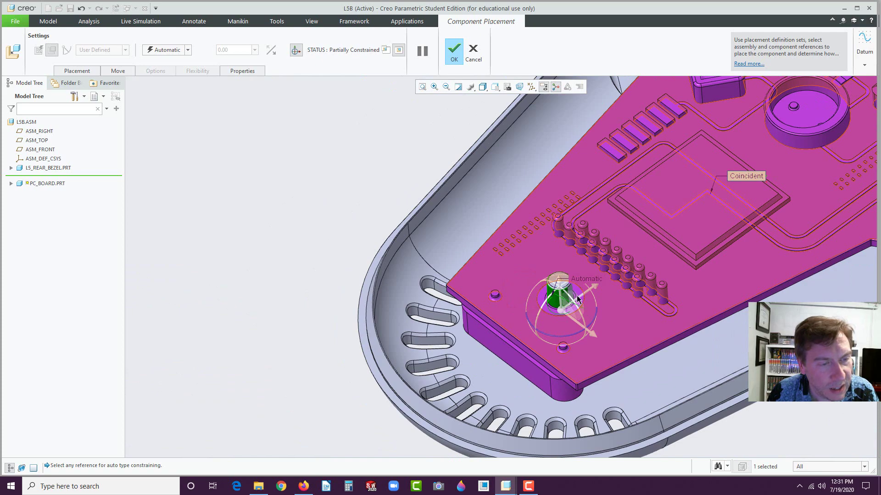
scroll(585, 310, up, 10)
scroll(568, 286, up, 6)
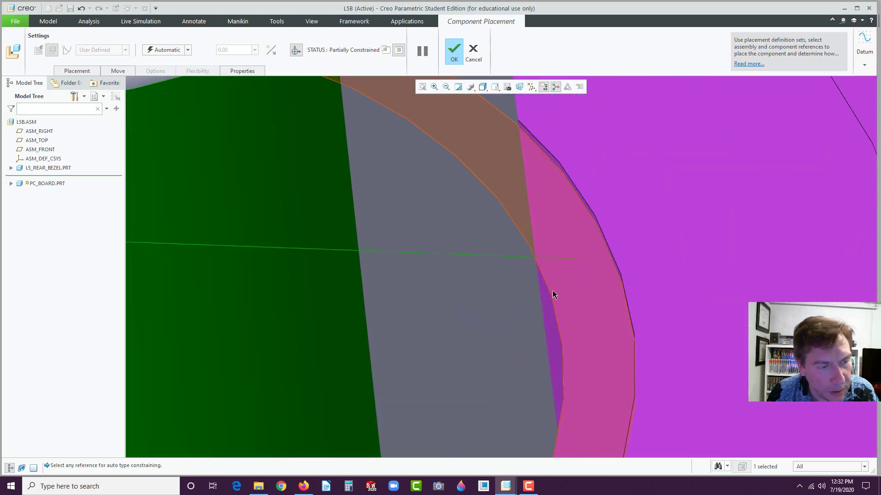
click(549, 316)
scroll(564, 332, down, 15)
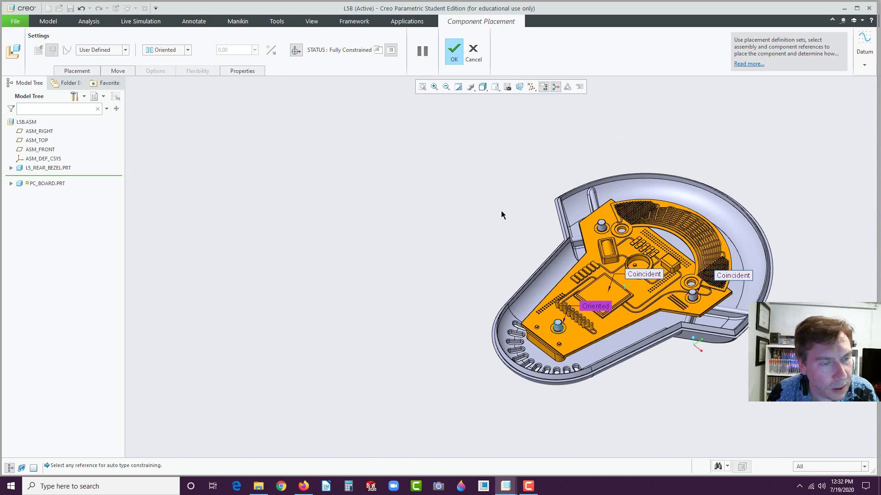
- Check the PC board's list of placement constraints and accept its placement
click(488, 205)
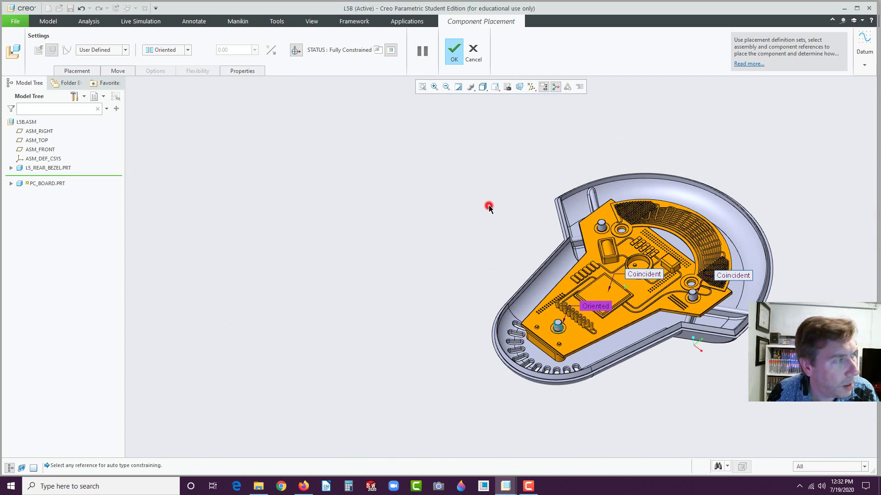
click(78, 70)
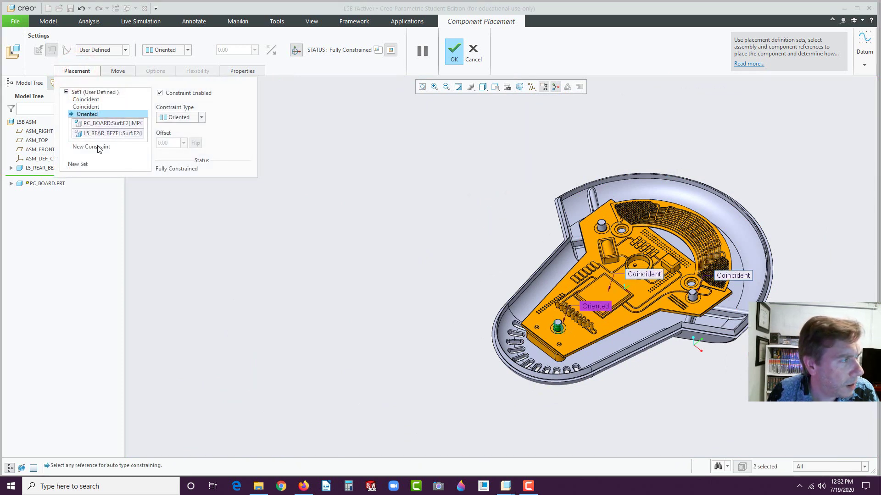
click(454, 50)
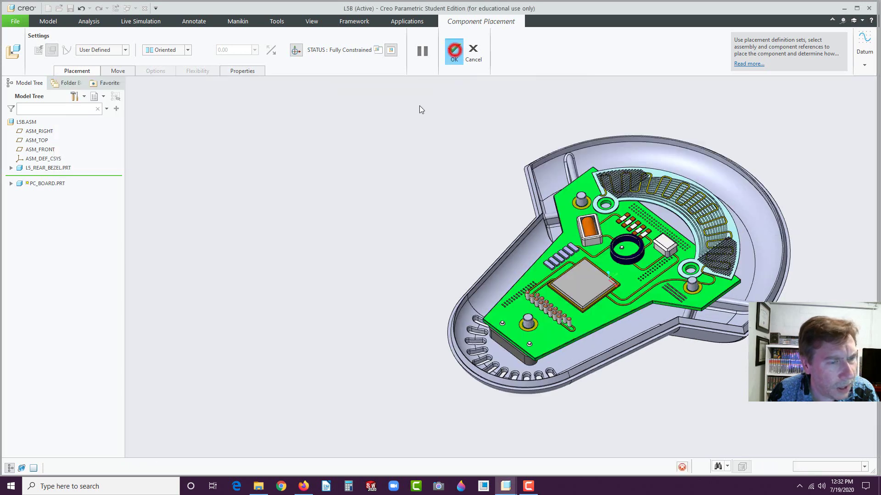
click(393, 147)
middle_drag(363, 181, 392, 212)
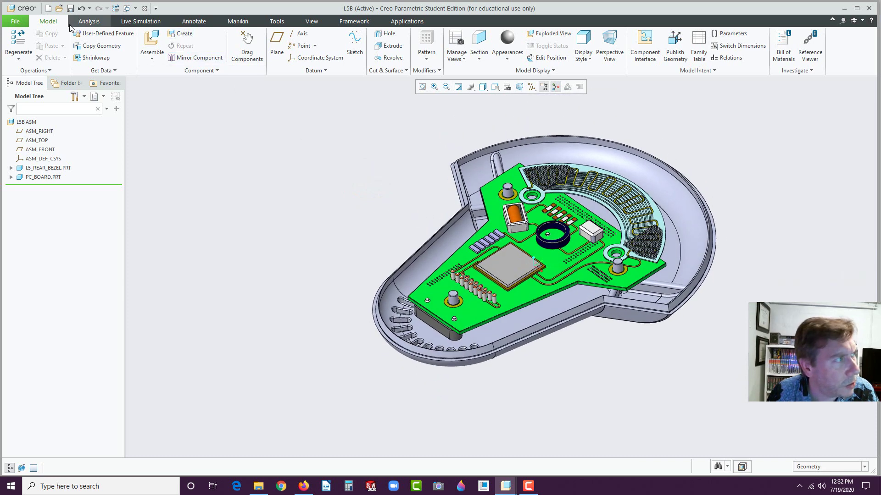
- Insert battery_shield.prt into the assembly and move it over the PC board
click(152, 41)
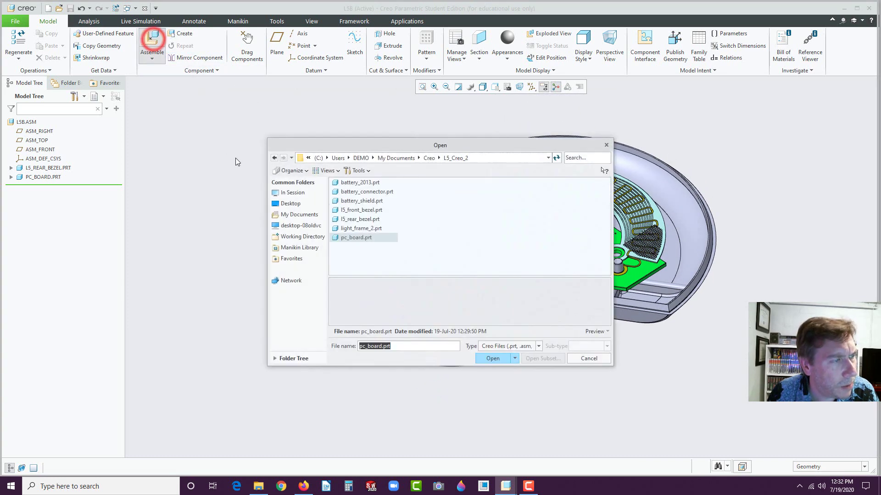
click(366, 202)
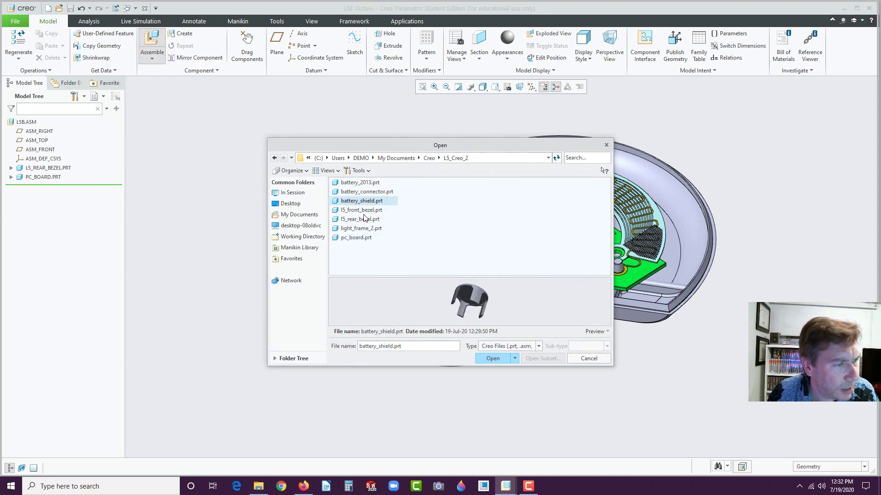
click(492, 359)
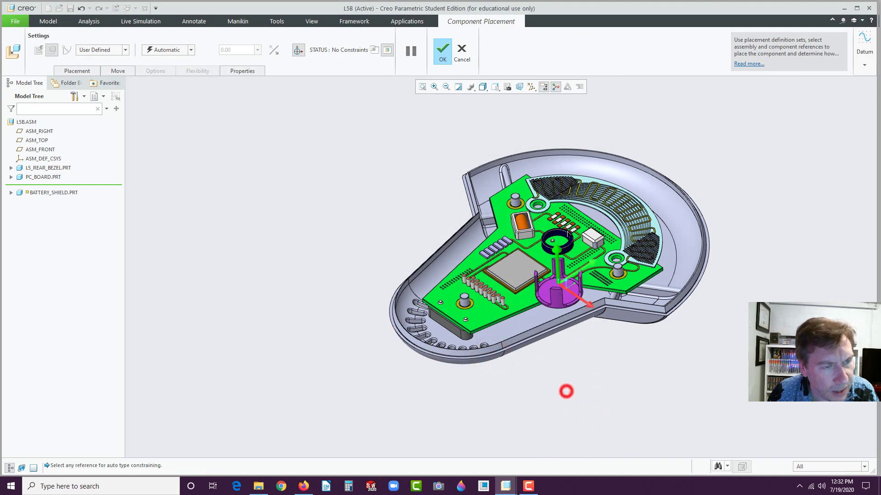
drag(568, 232, 565, 159)
- Make the outer curved surface of a battery shield leg coincident with the outer wall of the dark blue ring on the PC board
scroll(563, 206, down, 6)
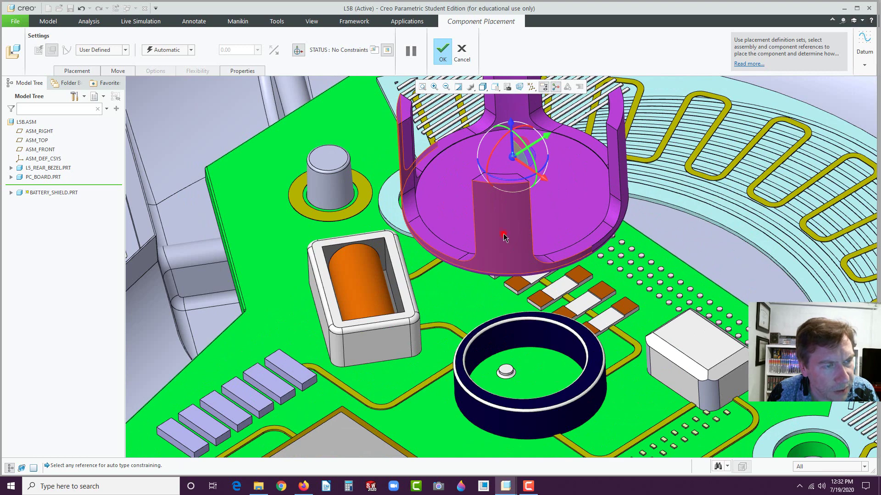
click(503, 238)
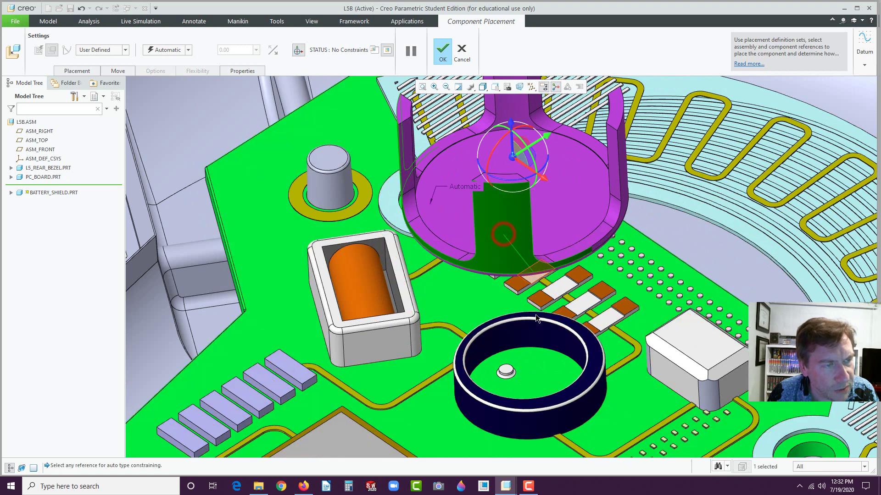
click(564, 419)
scroll(590, 294, up, 6)
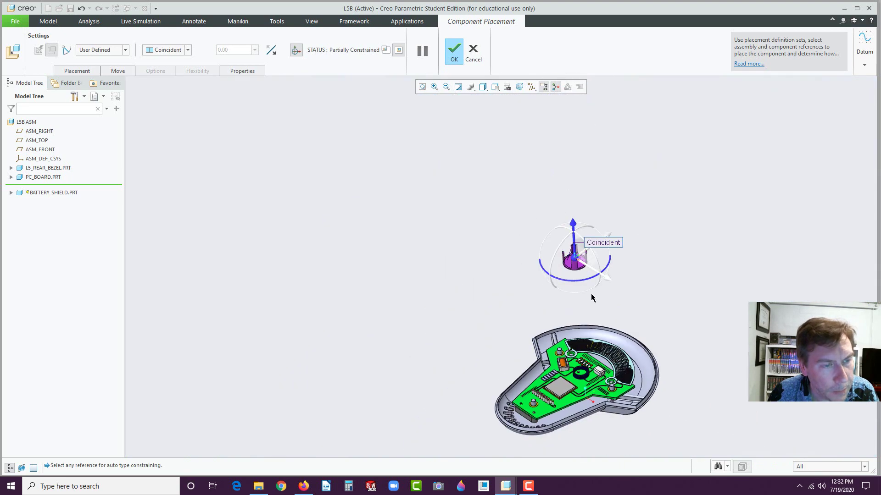
- Constrain the battery shield's underside as Coincident with the top face of the dark blue ring and accept the placement
scroll(566, 266, down, 6)
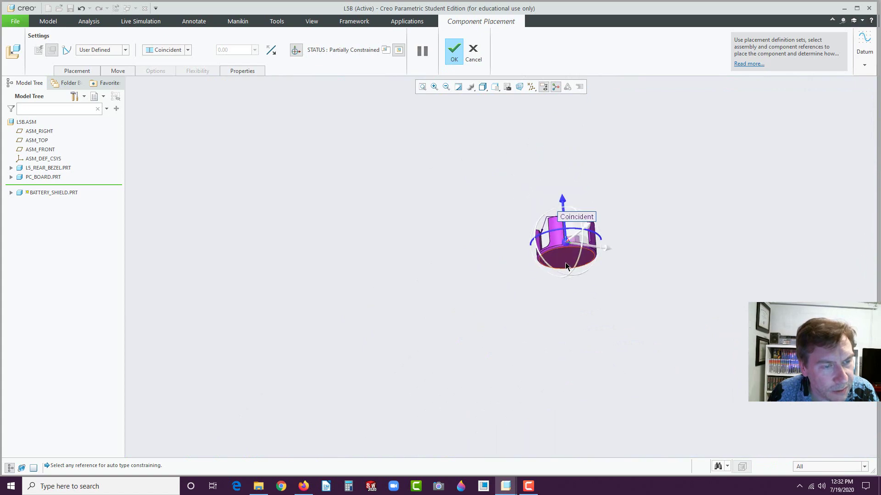
click(567, 266)
scroll(621, 329, up, 3)
scroll(592, 376, down, 4)
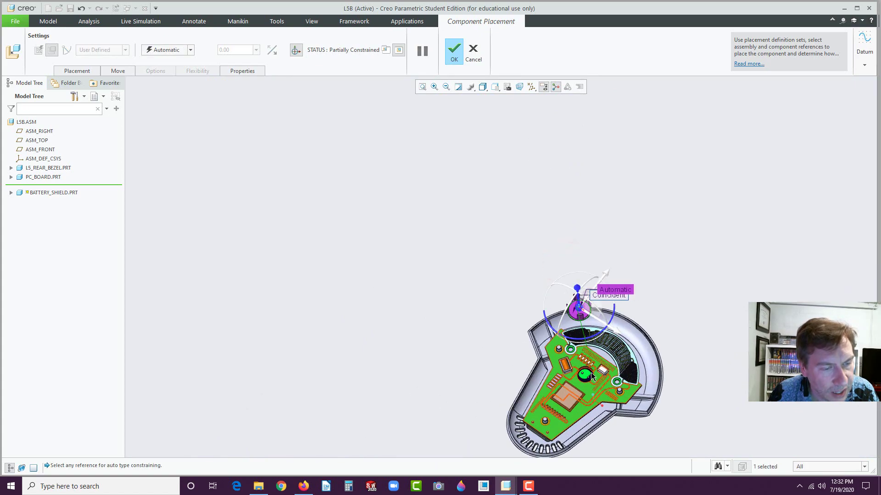
scroll(592, 376, down, 5)
click(588, 357)
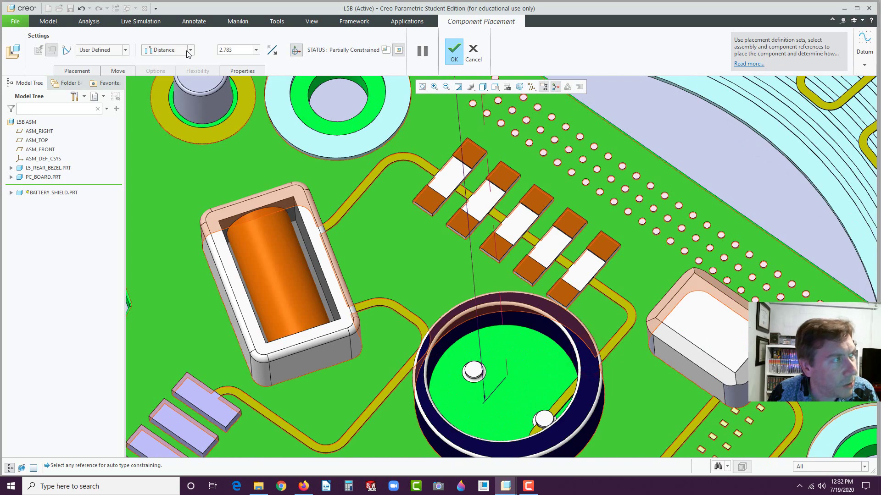
click(190, 50)
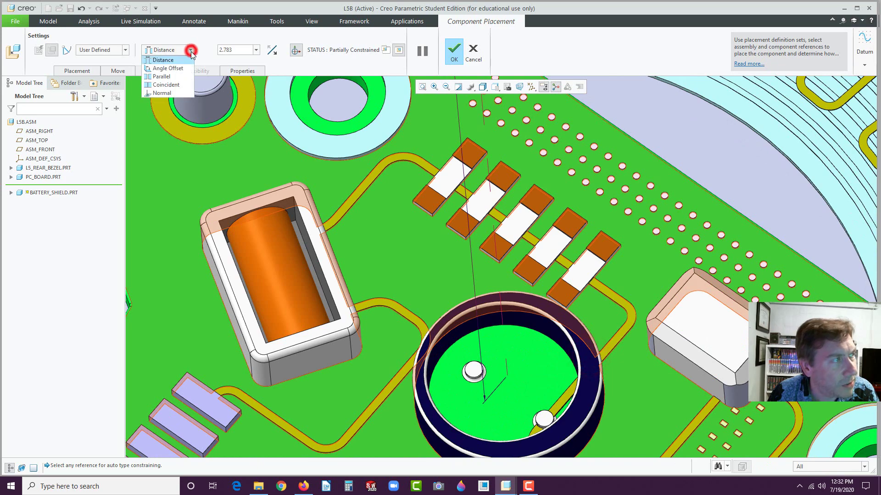
click(167, 85)
scroll(486, 321, up, 3)
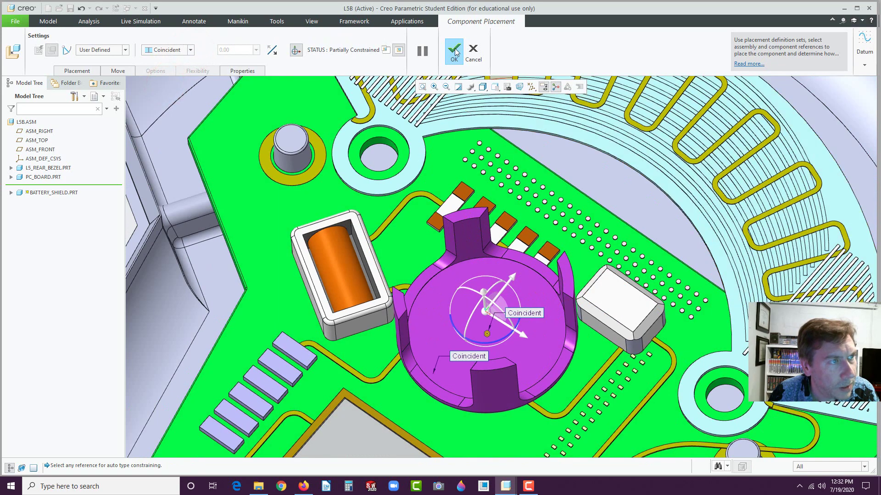
click(454, 52)
scroll(435, 224, up, 2)
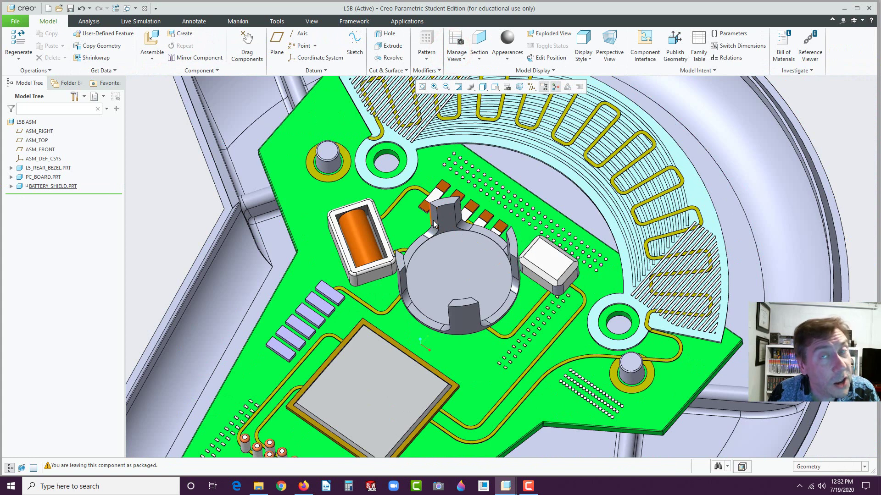
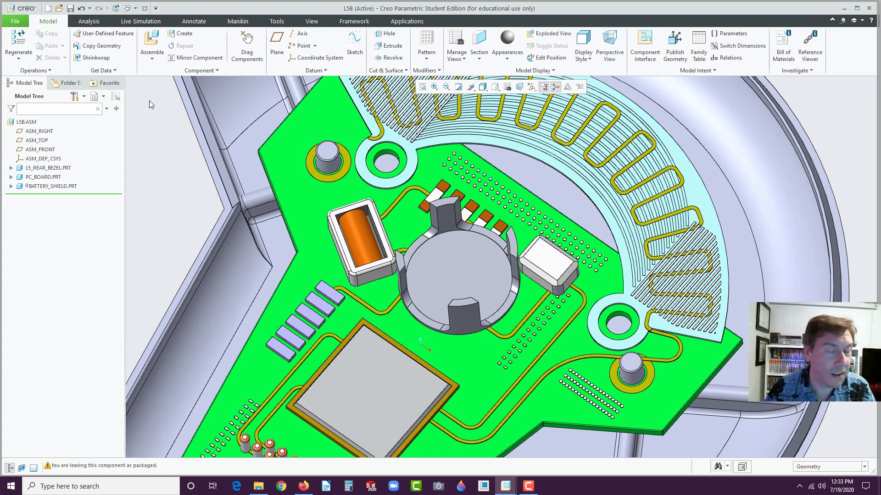
- Insert battery_2013.prt into the assembly and move it over the battery shield
scroll(541, 217, up, 1)
scroll(544, 219, up, 3)
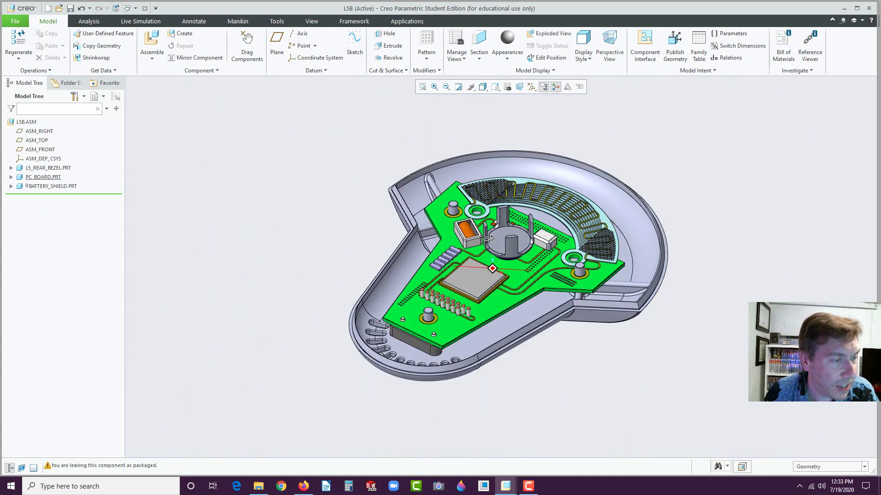
click(152, 43)
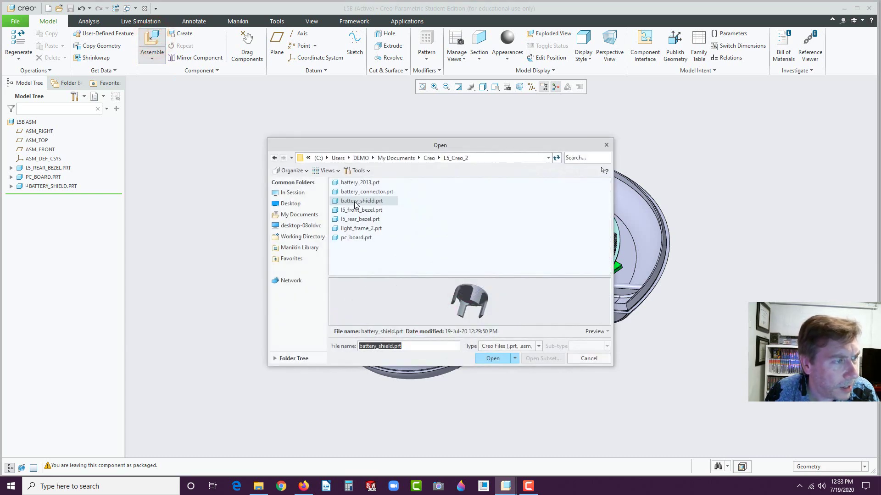
click(353, 191)
click(354, 182)
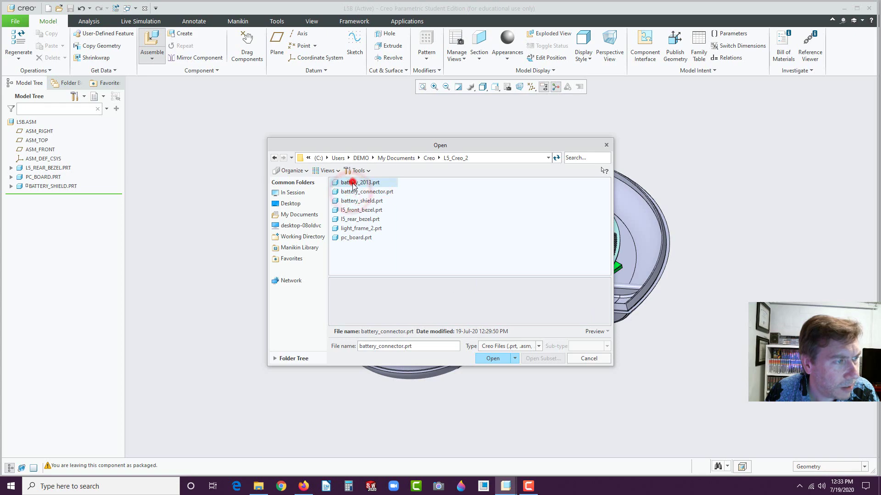
click(492, 358)
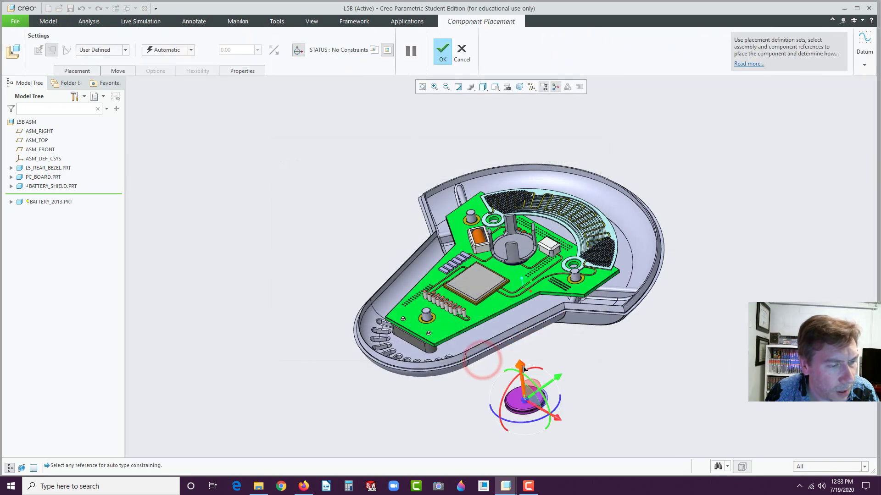
drag(507, 241, 500, 205)
- Make the battery's lower cylindrical side coincident with the outer curved surface of a battery shield leg
scroll(504, 243, down, 7)
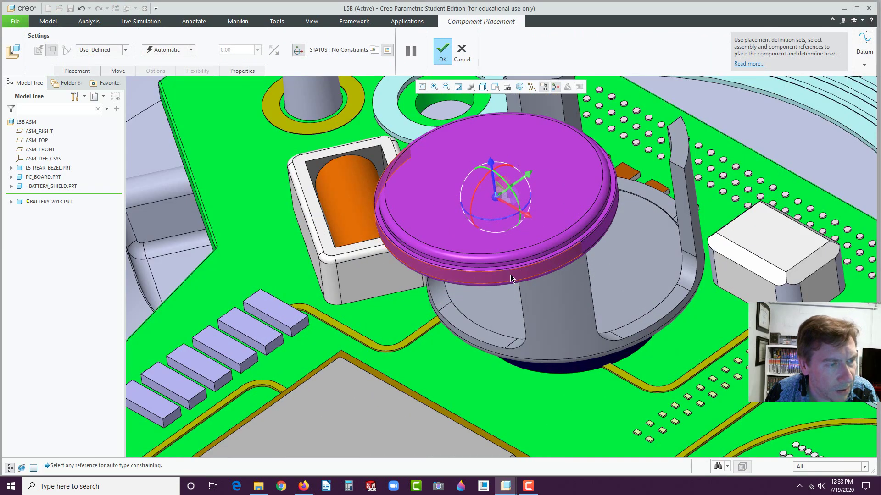
click(488, 276)
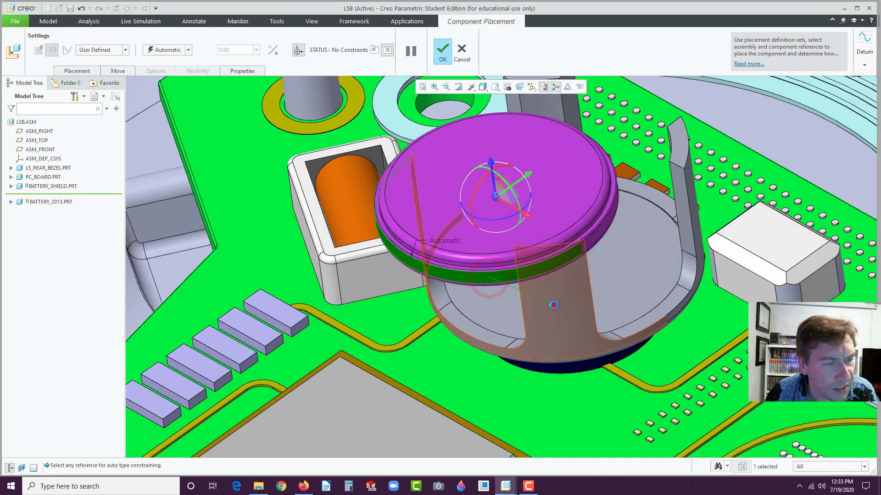
click(554, 305)
scroll(553, 305, up, 8)
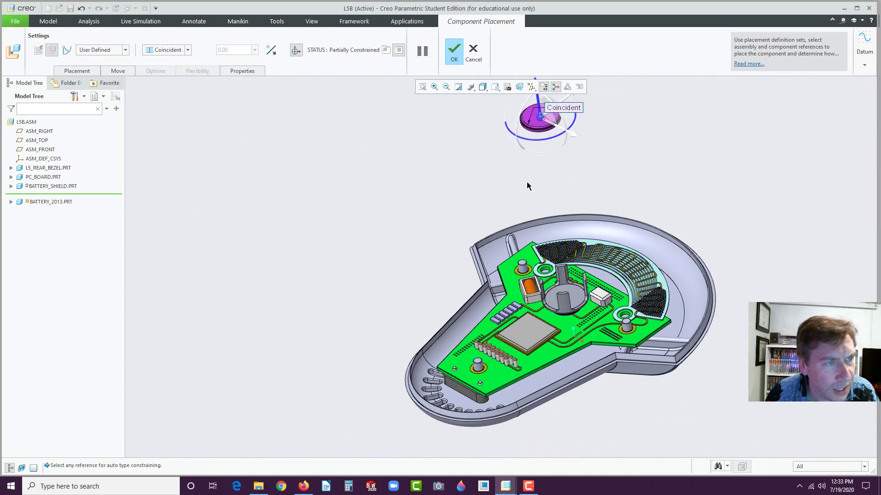
- Constrain the battery's underside as Coincident with the battery shield's inner floor and accept the placement
middle_drag(527, 182, 507, 151)
click(536, 141)
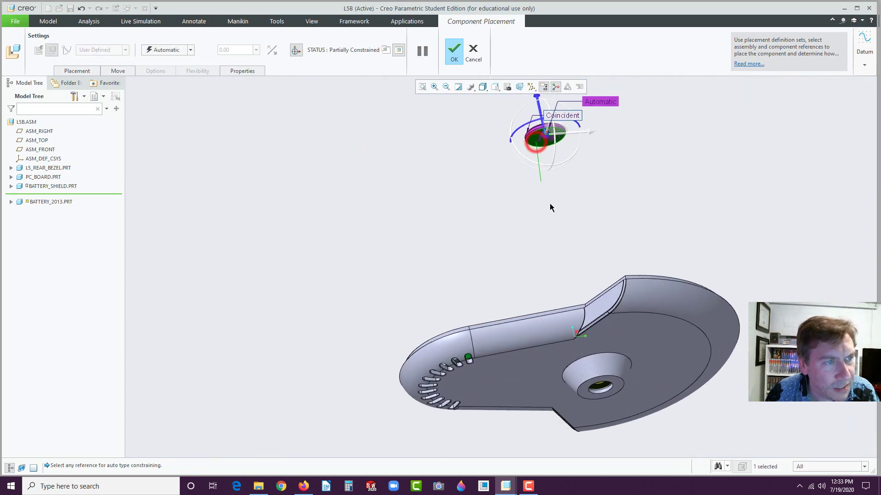
middle_drag(549, 202, 578, 273)
click(571, 289)
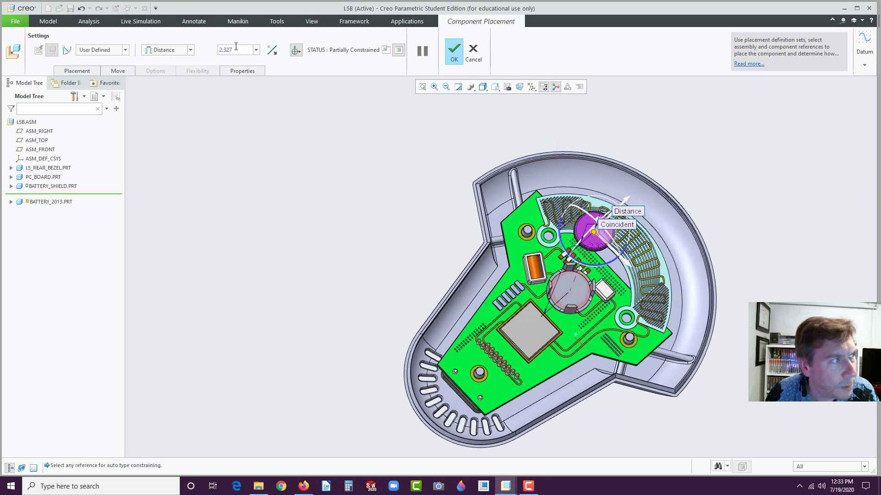
click(190, 50)
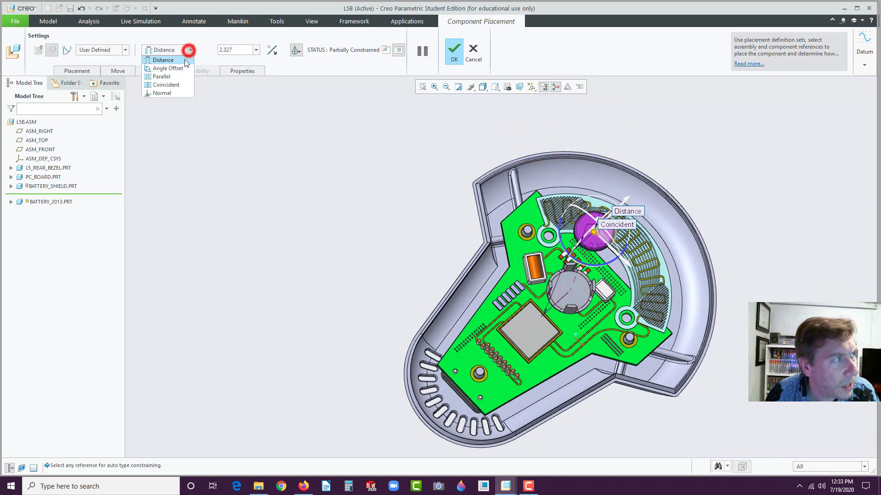
click(167, 87)
click(454, 50)
- Start a Direction pattern of the battery along a vertical edge of a battery shield leg, flipped to point upward
middle_drag(476, 257, 486, 220)
scroll(547, 268, down, 8)
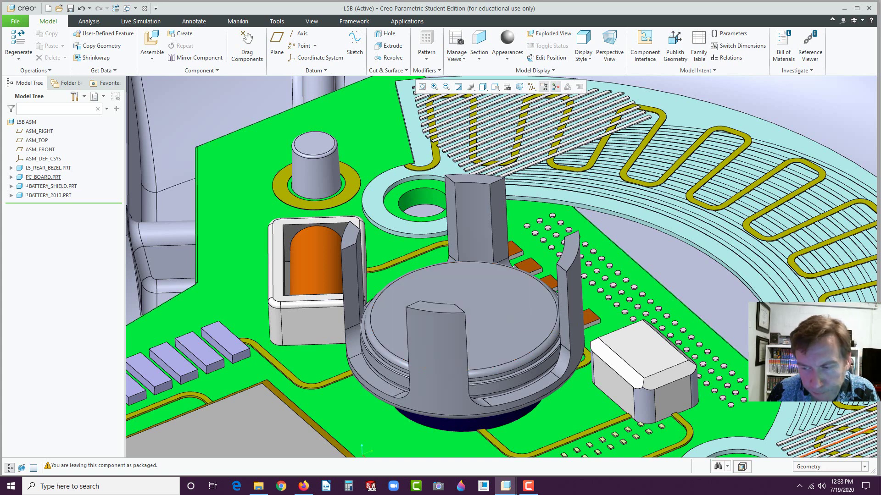
click(513, 304)
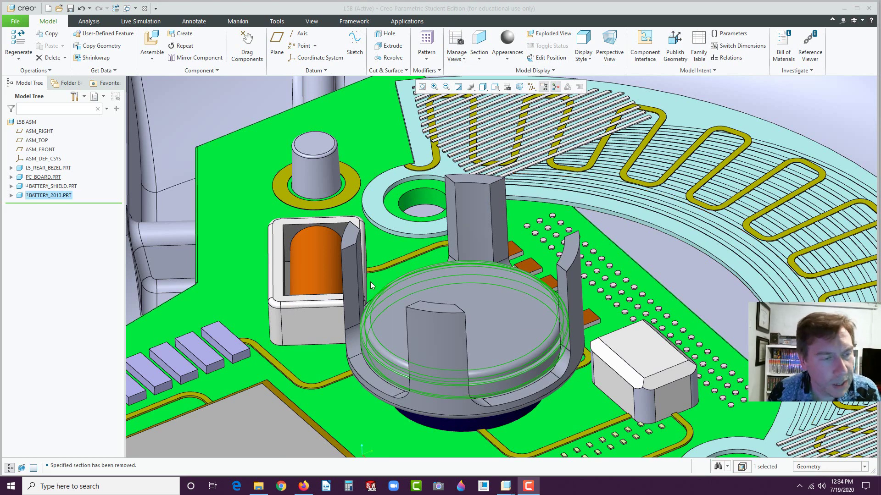
click(33, 197)
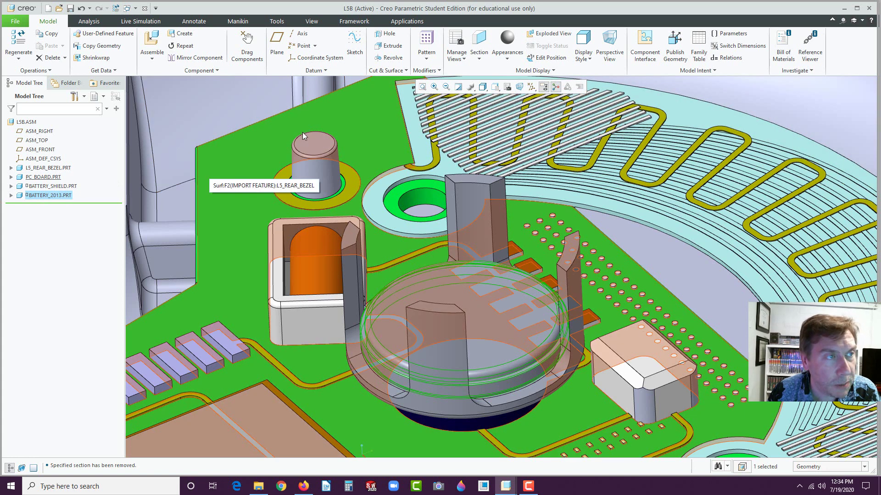
click(429, 40)
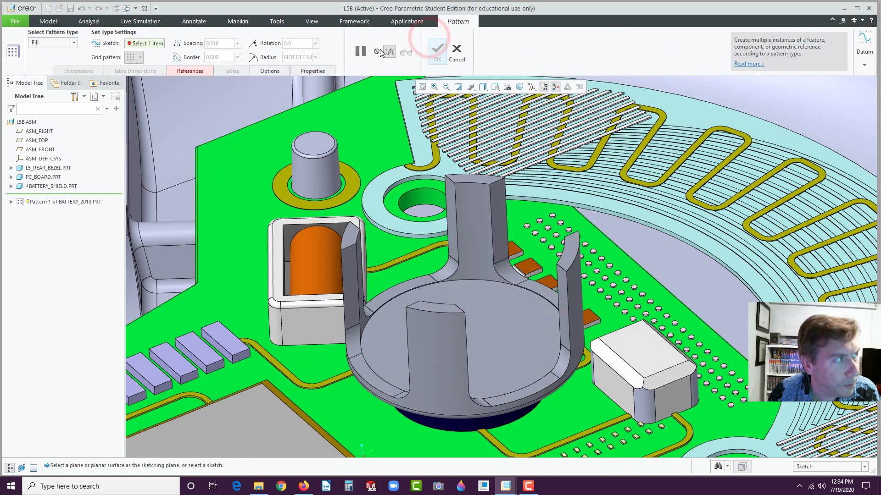
click(74, 42)
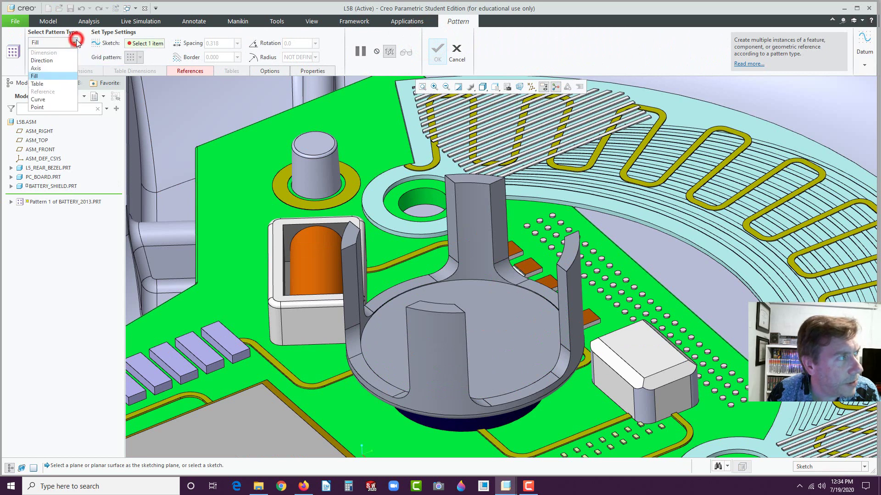
click(45, 61)
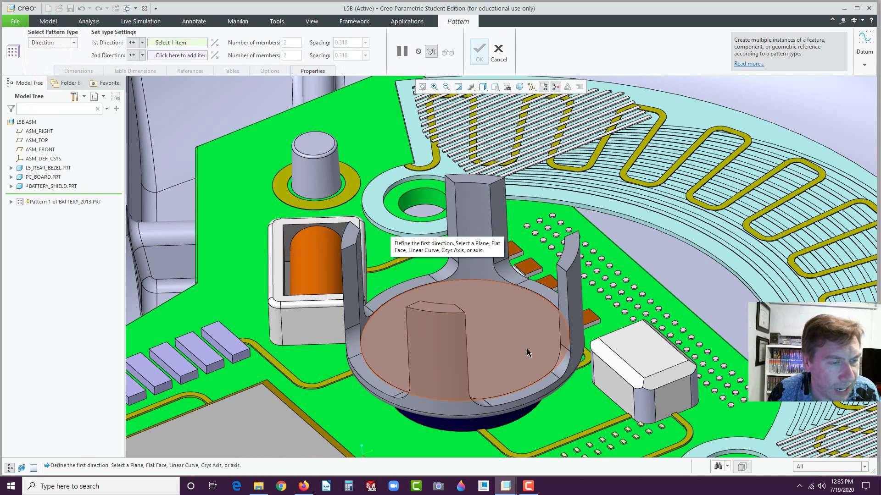
click(568, 304)
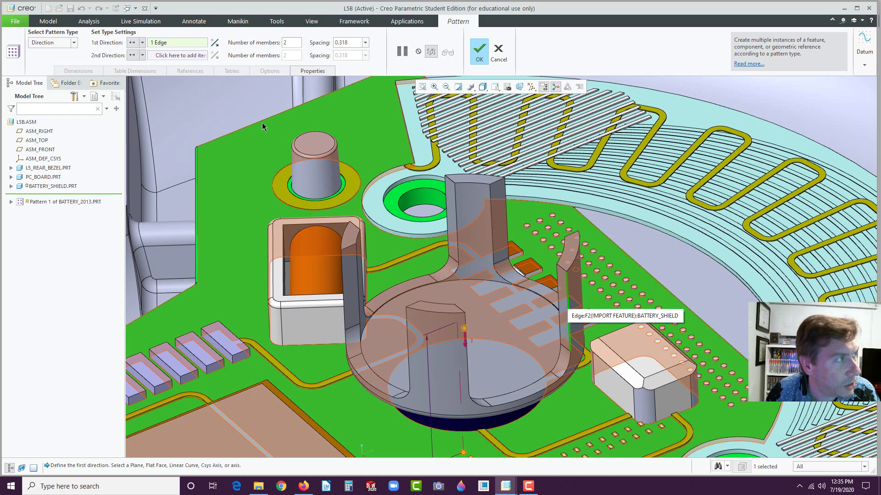
click(215, 43)
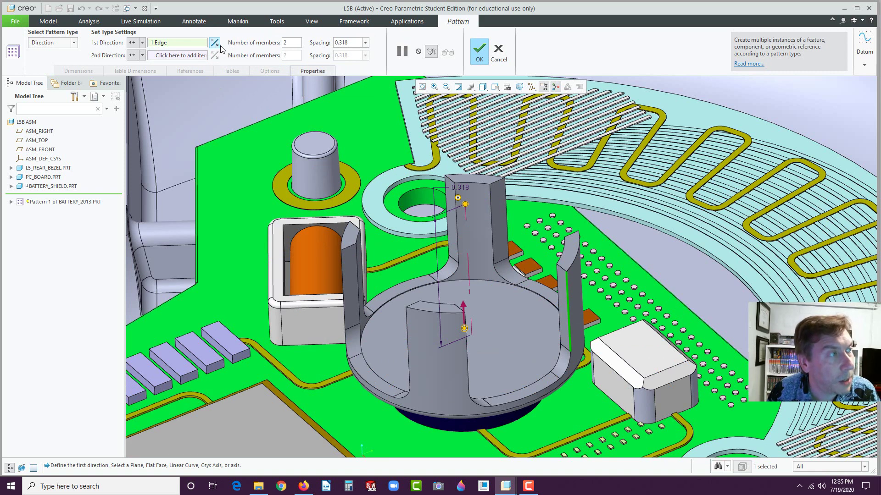
- Set the battery pattern to 4 members with a spacing of .06 and accept it
double_click(293, 42)
text(4)
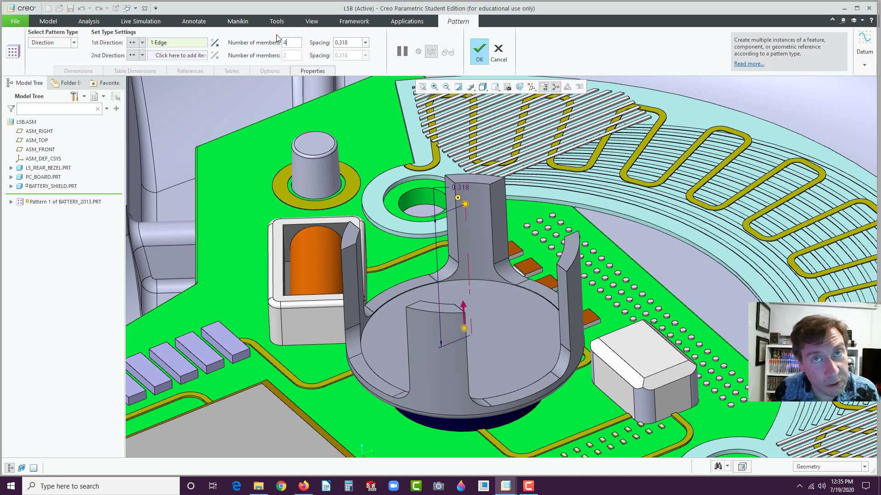
double_click(360, 42)
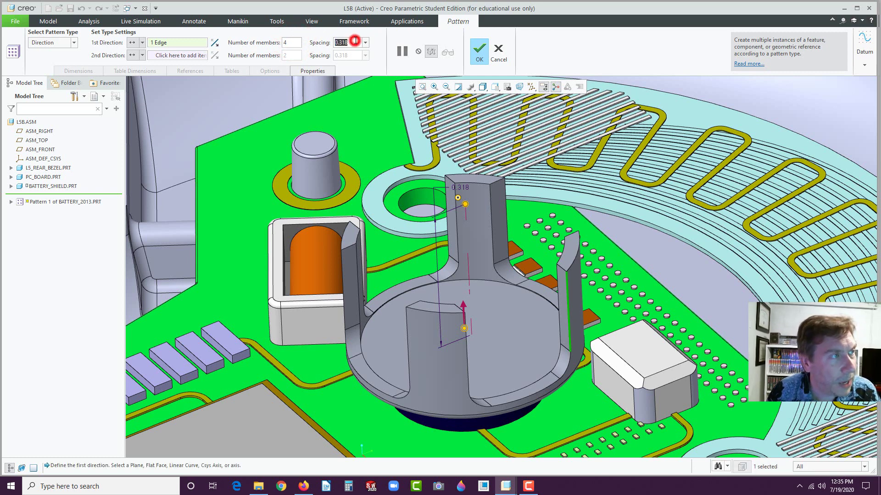
key(BackSpace)
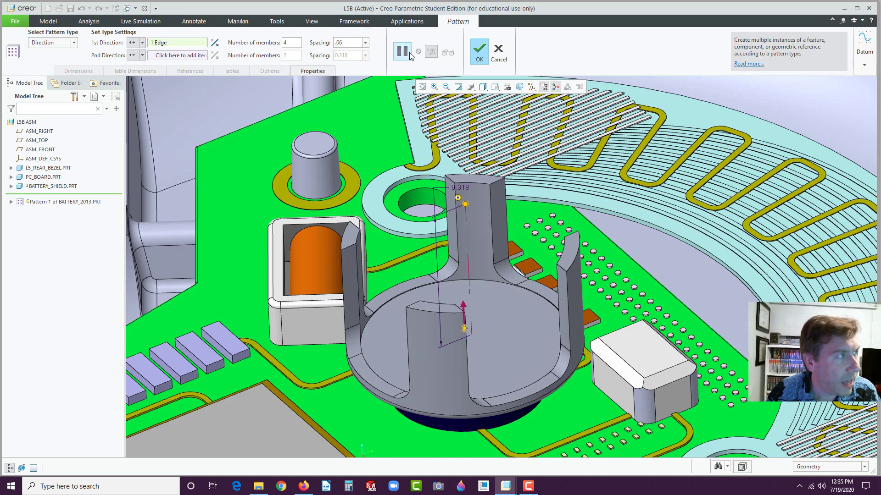
click(479, 50)
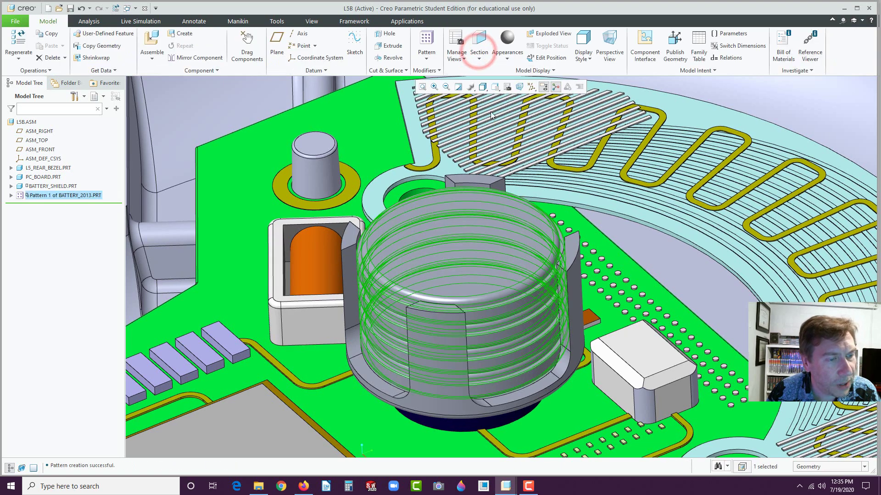
scroll(378, 211, down, 4)
click(313, 219)
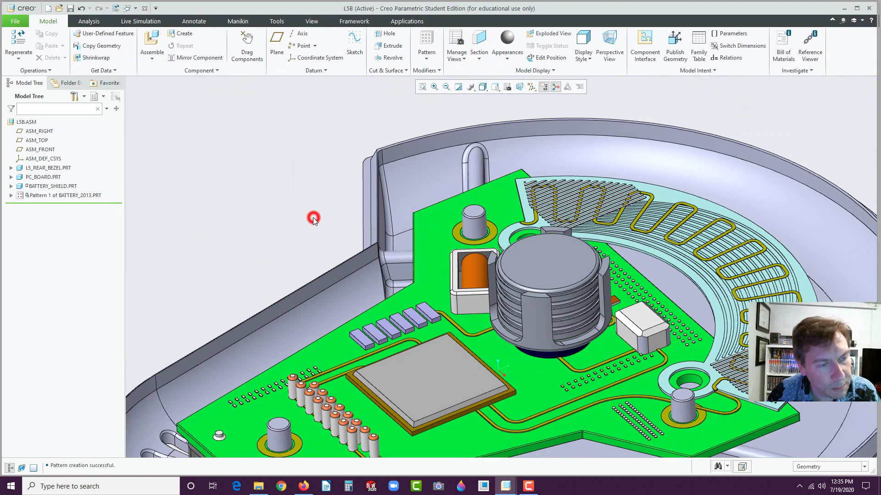
scroll(545, 341, down, 3)
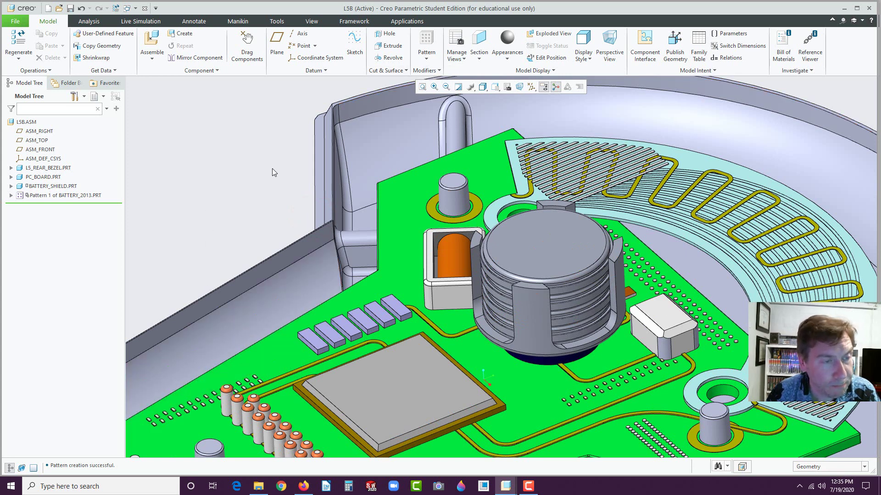
click(259, 178)
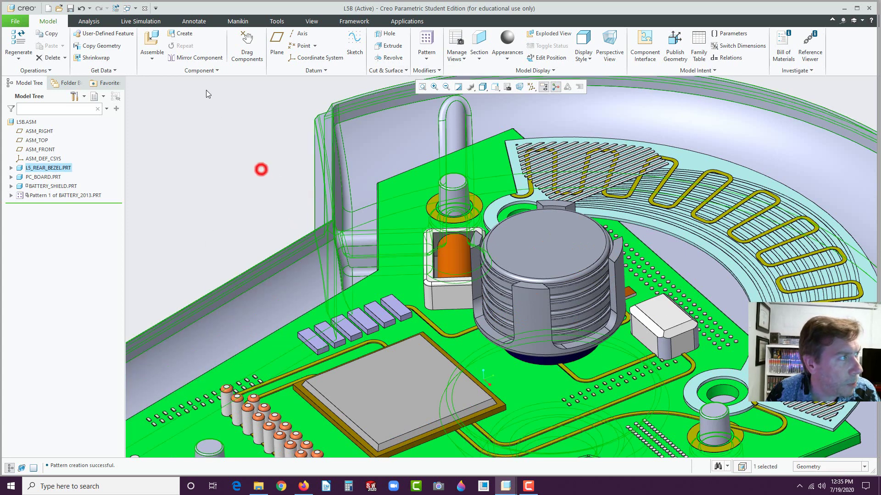
click(144, 39)
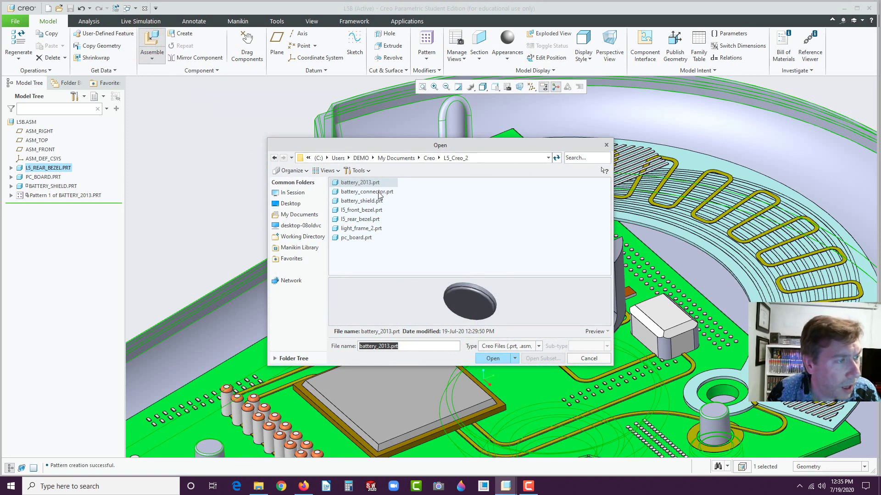
click(370, 192)
click(492, 358)
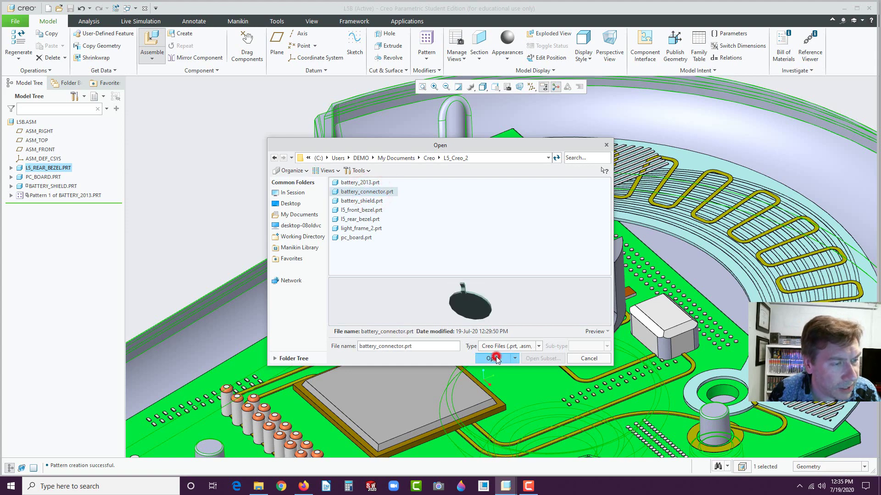
scroll(472, 308, down, 8)
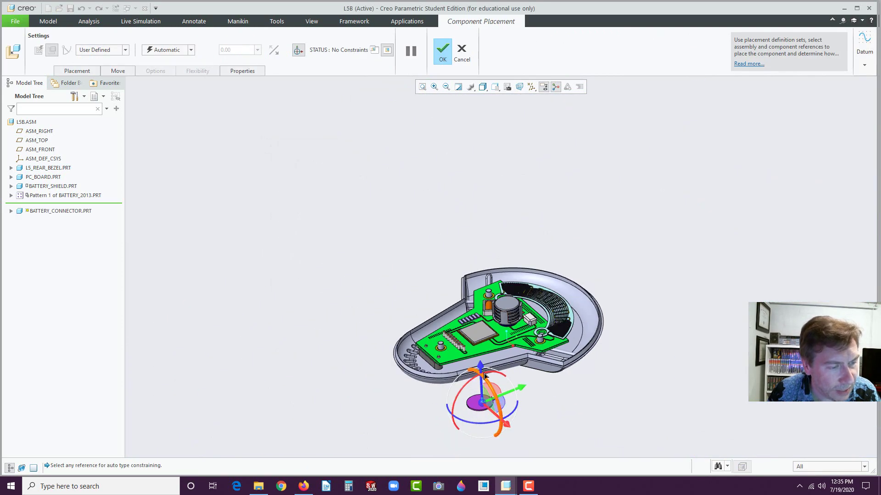
drag(484, 367, 495, 240)
scroll(425, 279, up, 10)
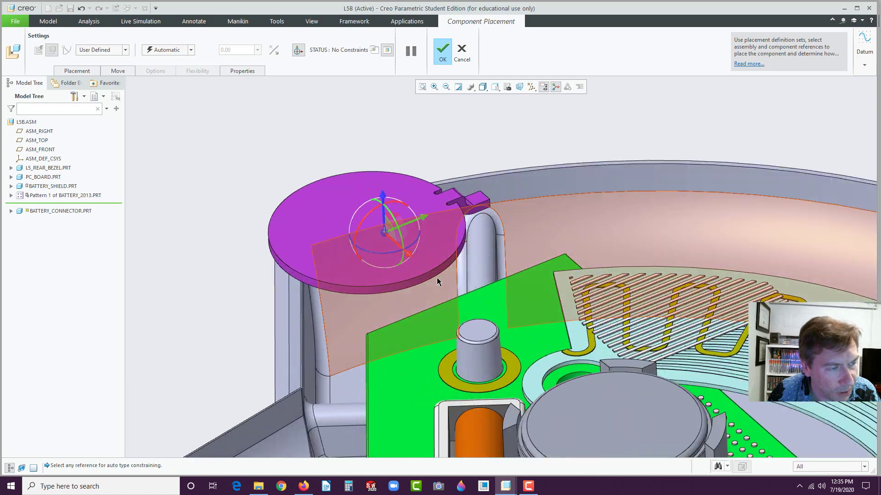
click(425, 277)
scroll(529, 340, down, 4)
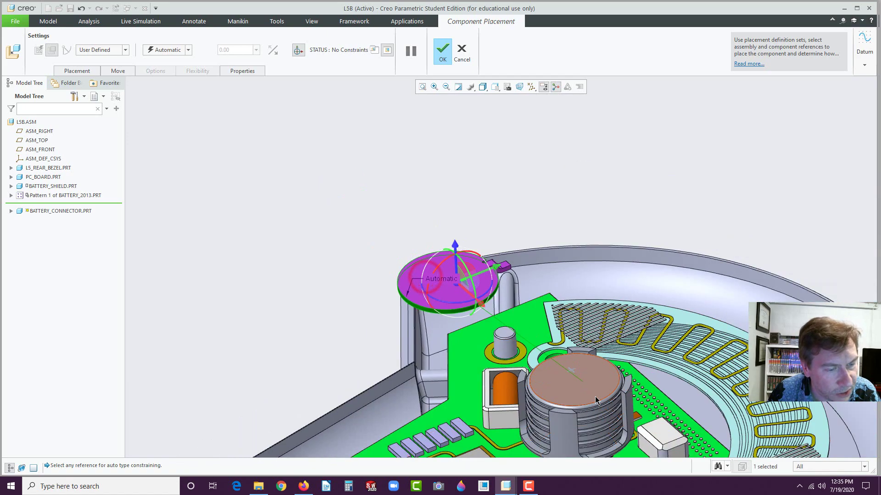
click(567, 427)
scroll(514, 371, down, 6)
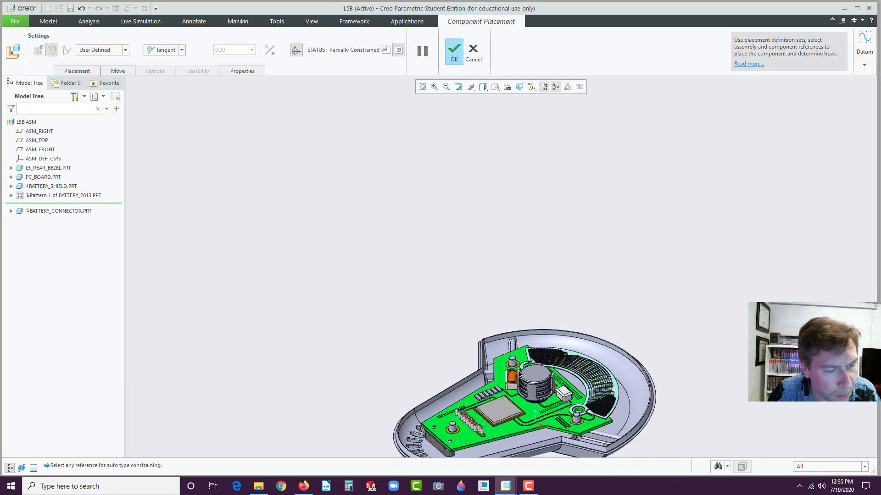
scroll(519, 372, down, 3)
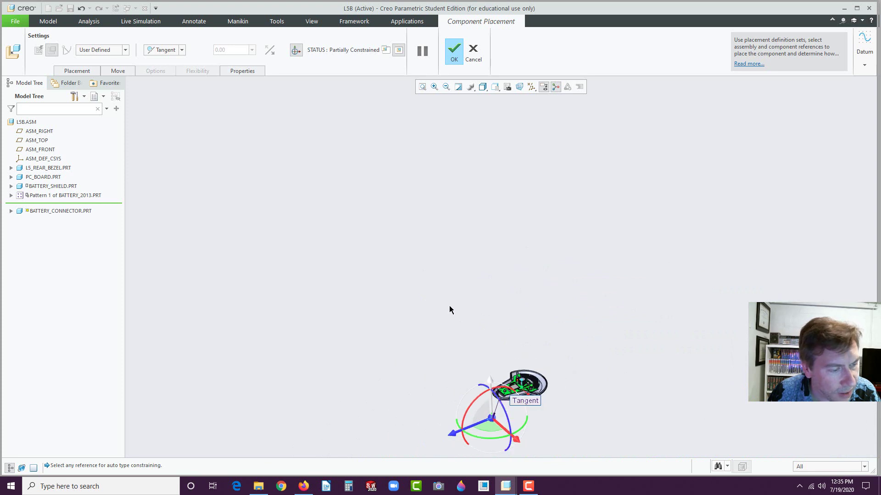
click(473, 60)
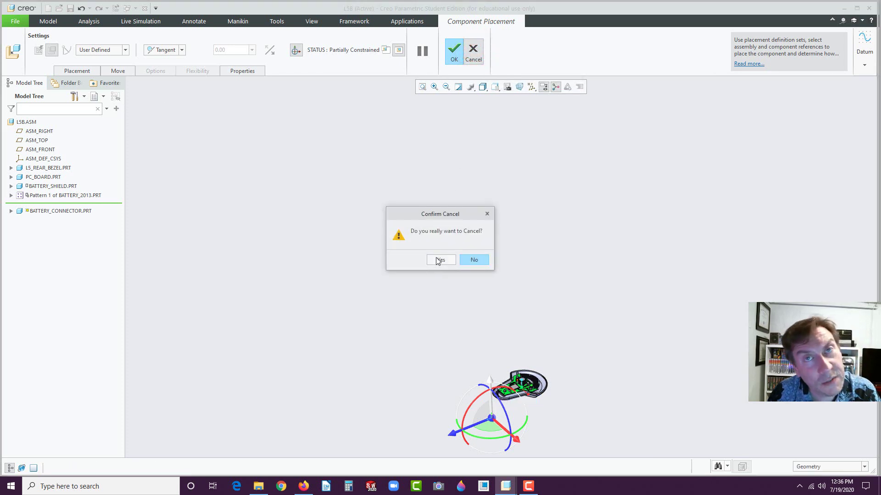
click(444, 260)
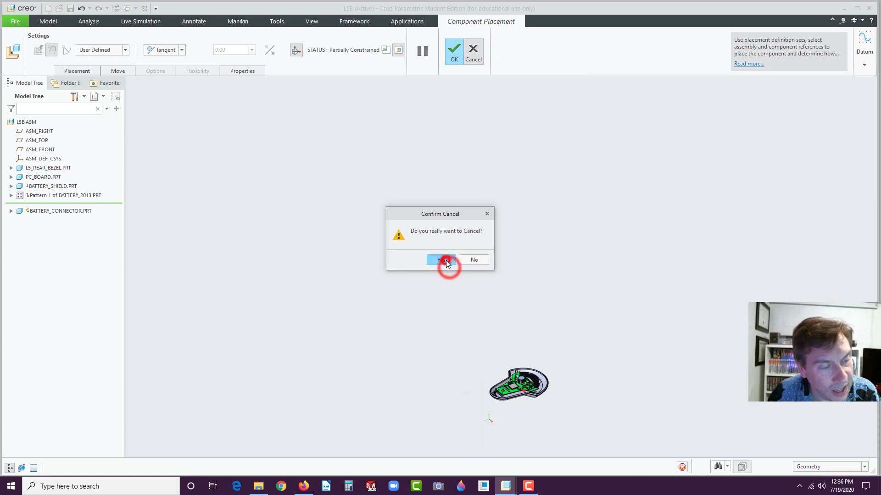
- Insert battery_connector.prt into the assembly and move it above the PC board near the battery stack
scroll(514, 390, up, 8)
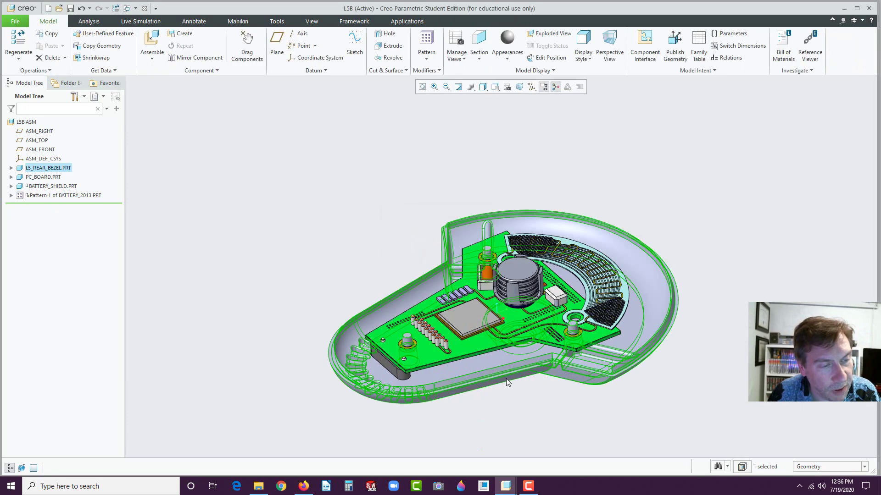
click(379, 193)
scroll(509, 364, up, 1)
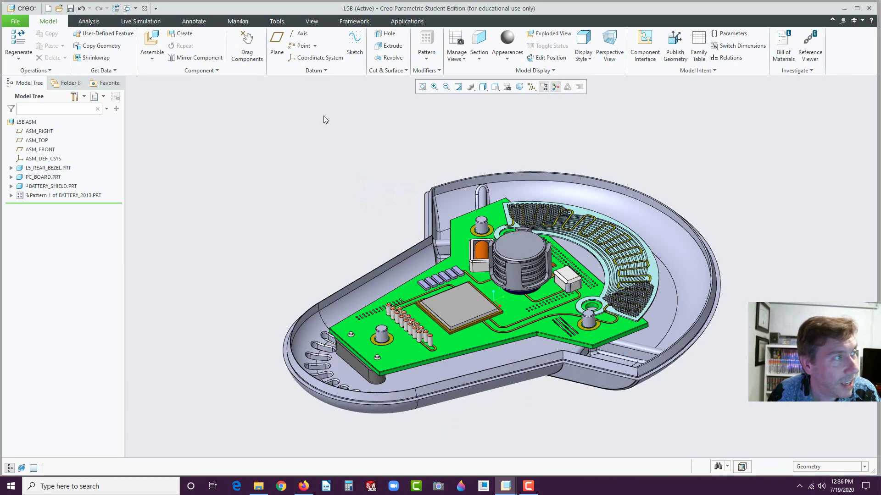
click(152, 41)
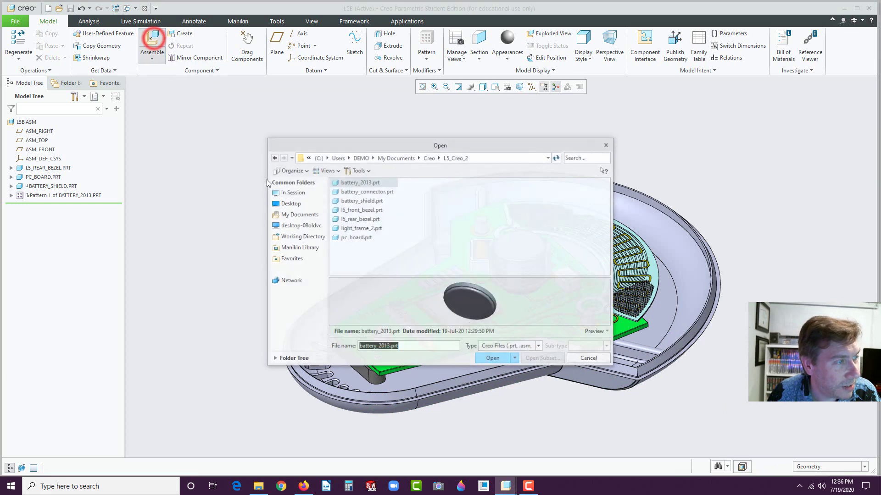
click(356, 192)
click(493, 359)
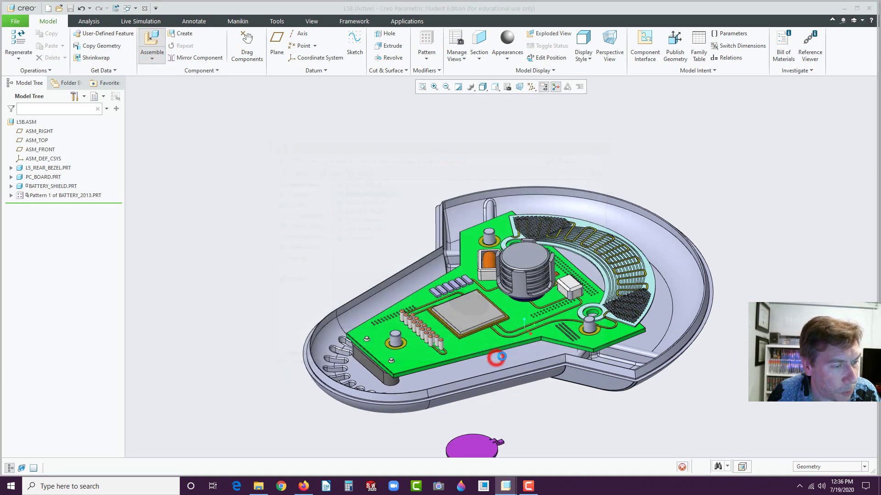
drag(476, 413, 469, 183)
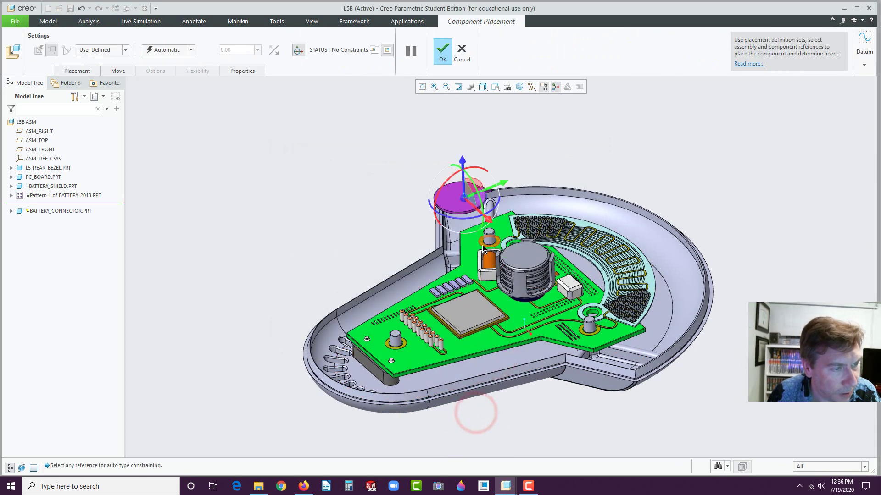
- Make the battery connector's outer cylindrical rim coincident with the cylindrical side of an upper battery in the stack
scroll(481, 255, up, 6)
click(392, 147)
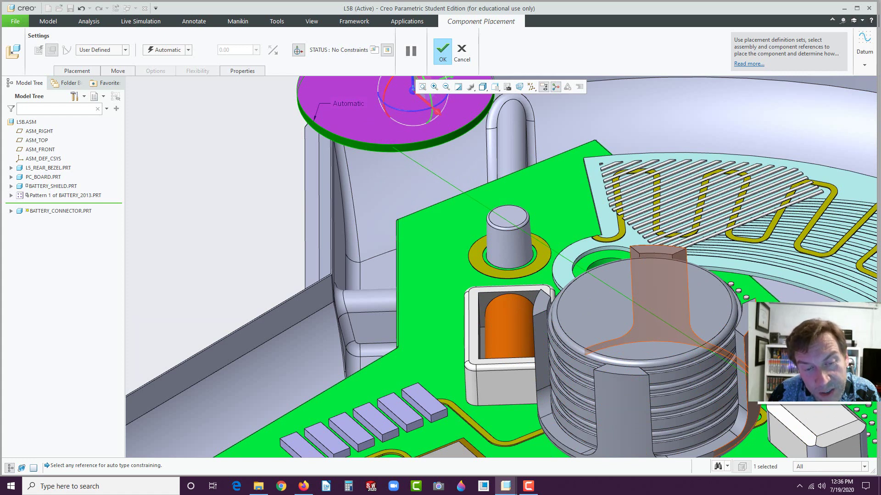
click(694, 370)
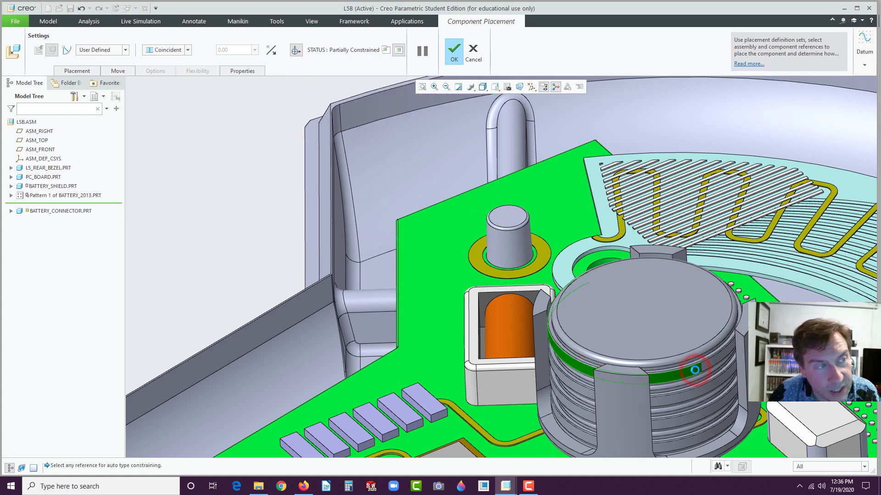
- Make the battery connector's underside coincident with the top face of the uppermost battery and accept the placement
scroll(644, 363, down, 5)
scroll(644, 364, down, 4)
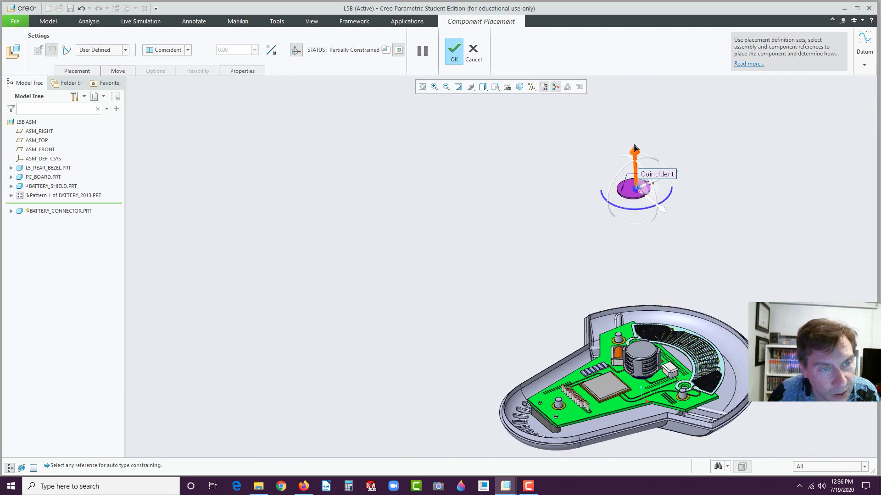
middle_drag(636, 157, 622, 298)
click(615, 279)
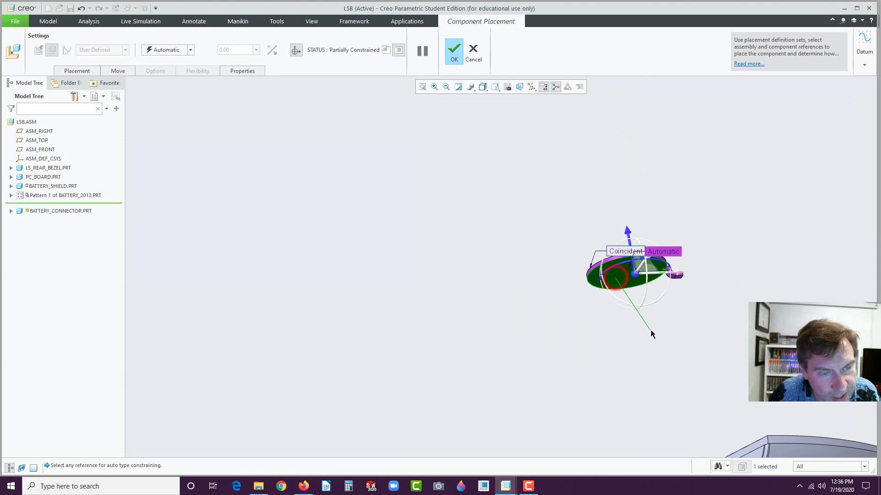
middle_drag(650, 329, 674, 397)
scroll(652, 379, up, 5)
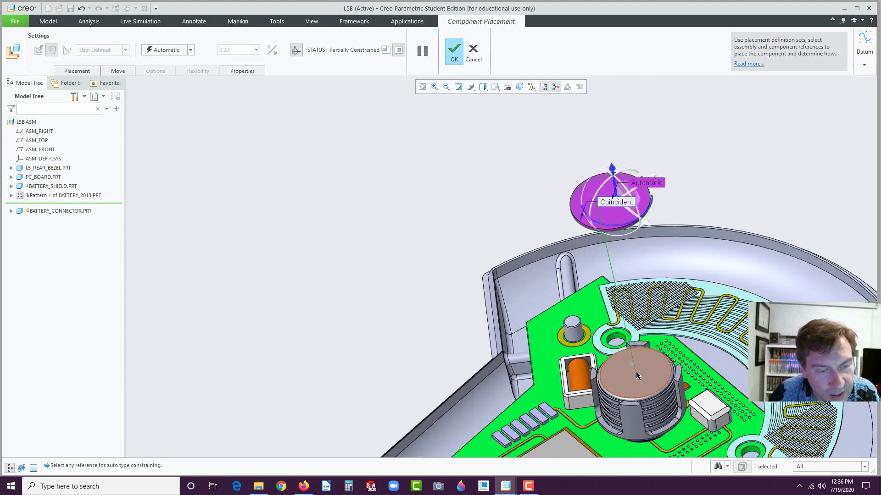
click(641, 375)
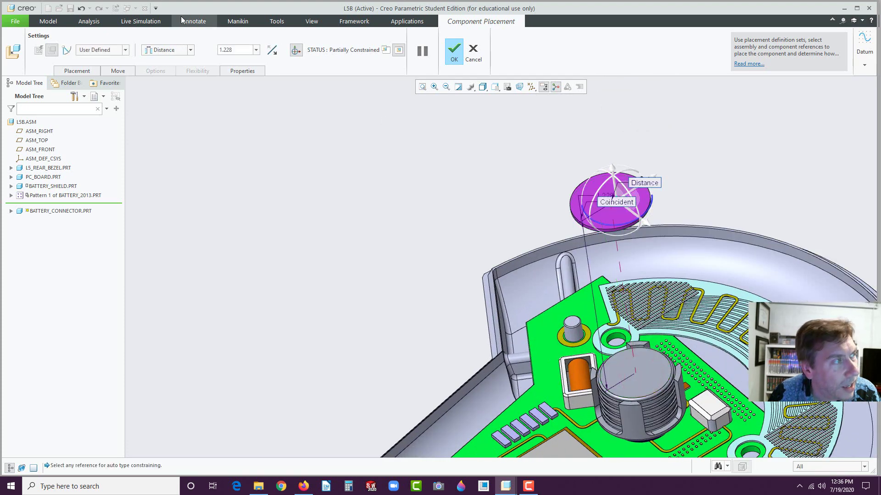
click(190, 49)
click(166, 85)
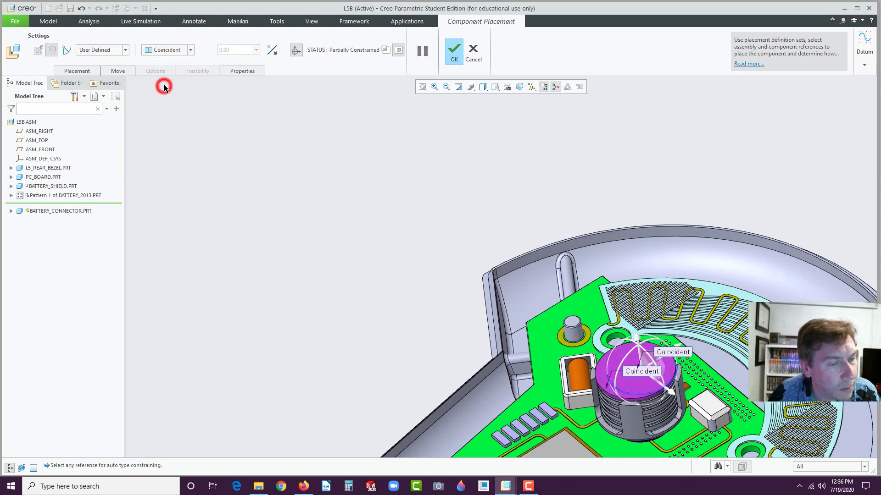
click(452, 51)
scroll(397, 237, down, 5)
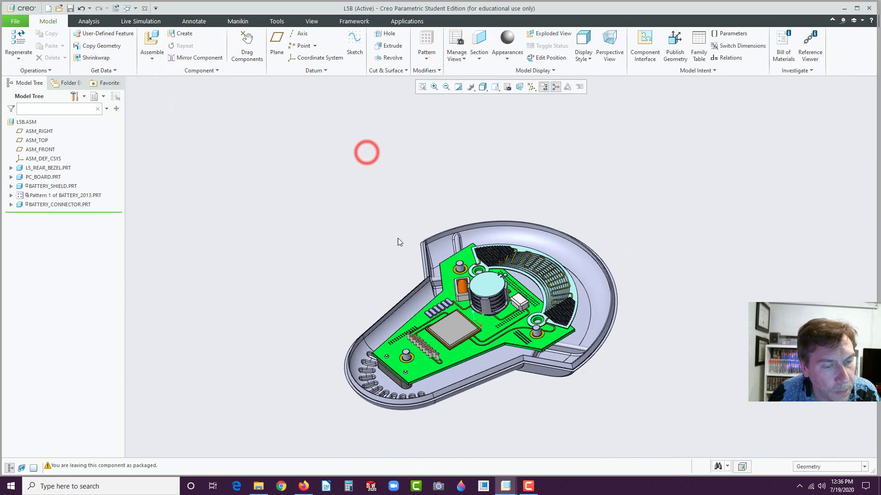
scroll(381, 281, up, 2)
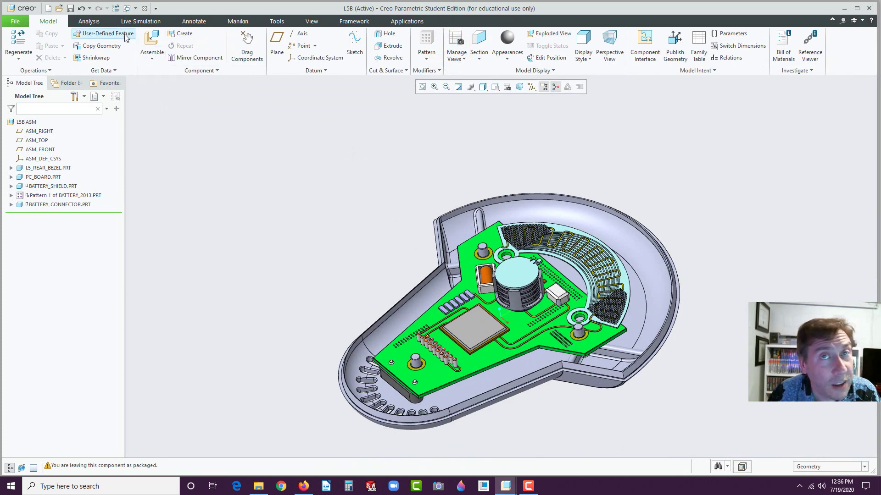
- Insert light_frame_2.prt into the assembly and move it above the PC board
click(152, 41)
click(361, 228)
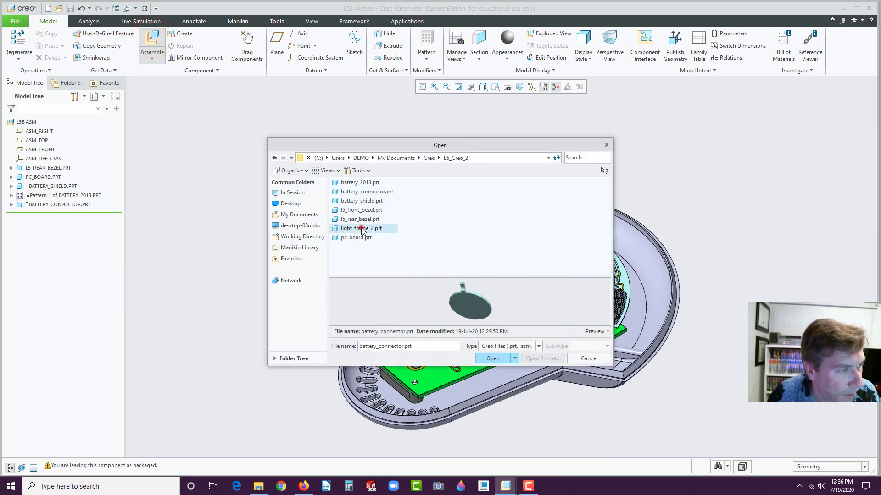
double_click(361, 229)
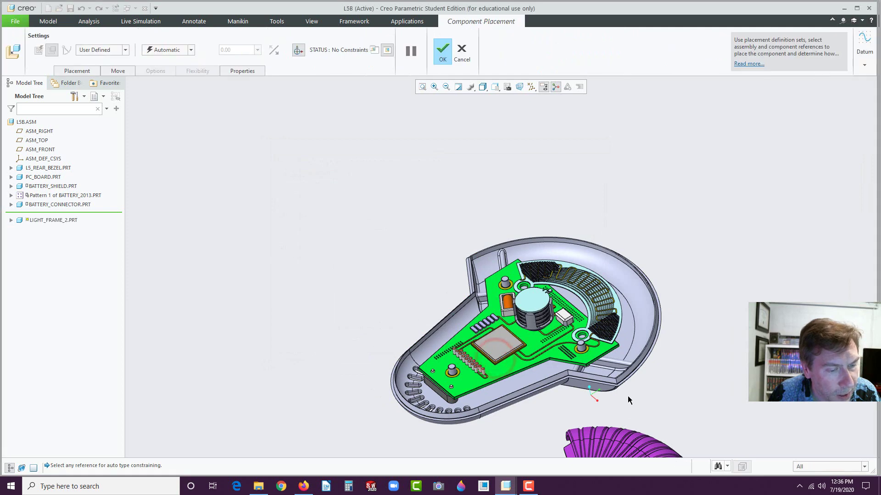
scroll(628, 399, down, 5)
middle_drag(580, 410, 592, 312)
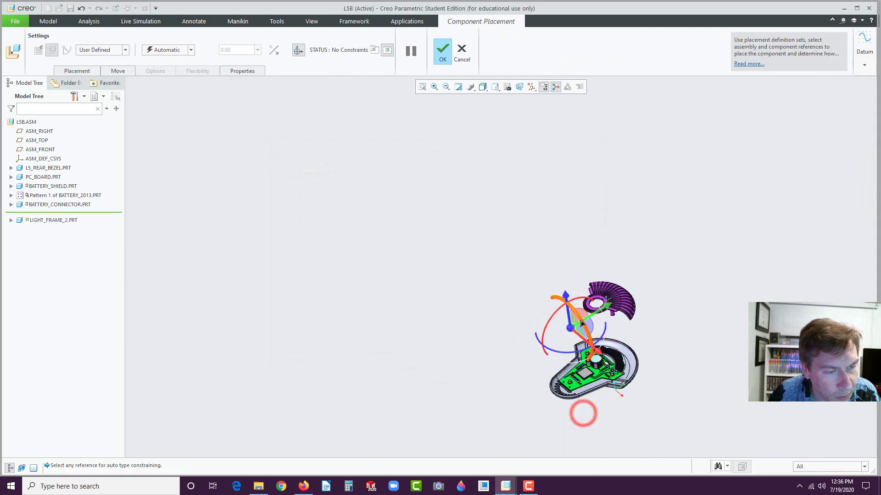
- Make one light frame peg's cylindrical surface coincident with the PC board hole next to the white block component
scroll(591, 305, up, 8)
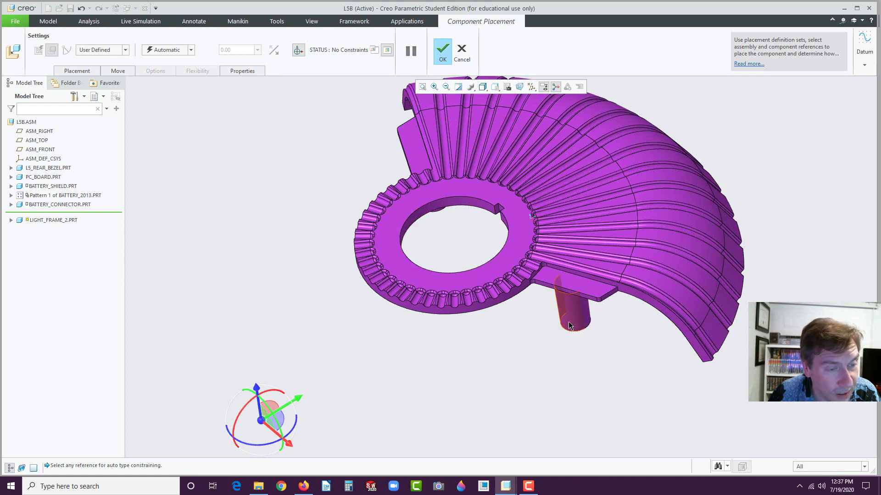
click(567, 322)
scroll(596, 367, down, 8)
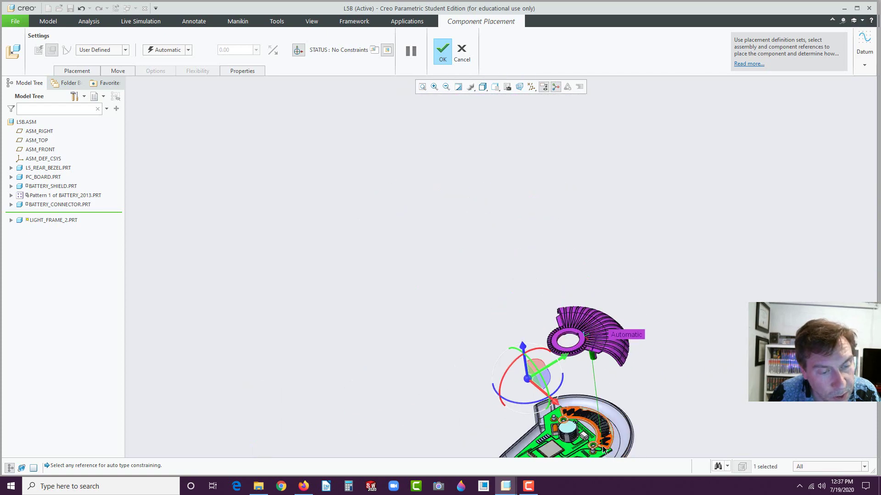
scroll(606, 436, up, 10)
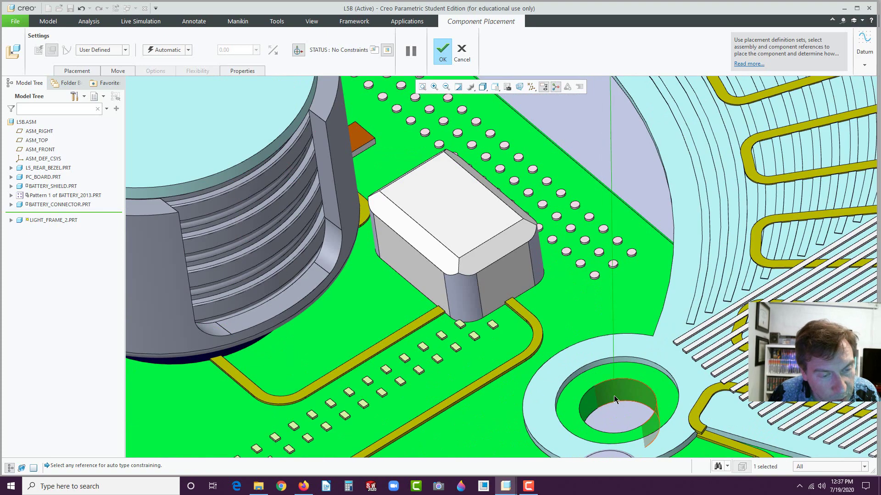
click(615, 397)
- Align the light frame's other cylindrical peg with the second PC board hole at the opposite end of the light blue arc
scroll(615, 391, down, 6)
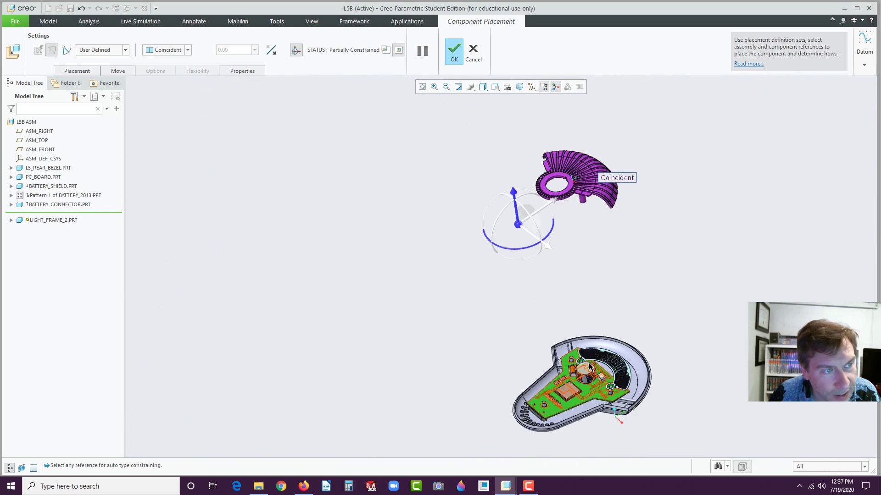
middle_drag(550, 266, 588, 263)
scroll(674, 186, up, 4)
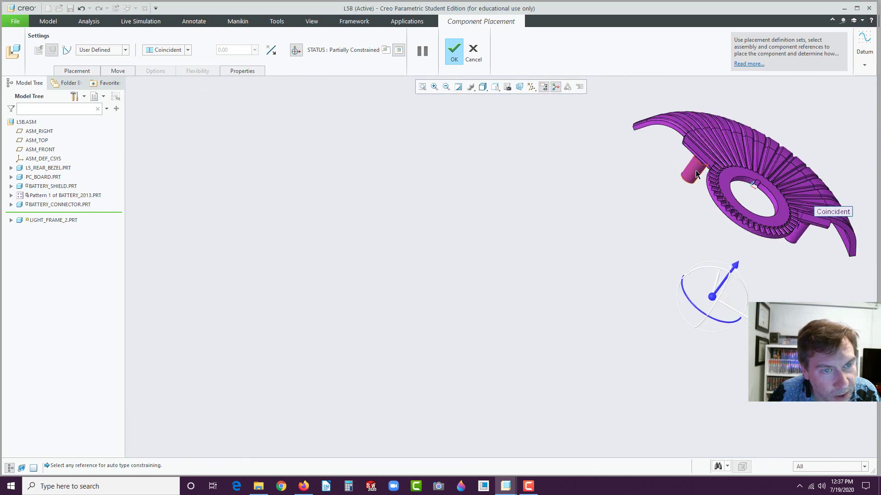
click(695, 170)
scroll(653, 305, down, 5)
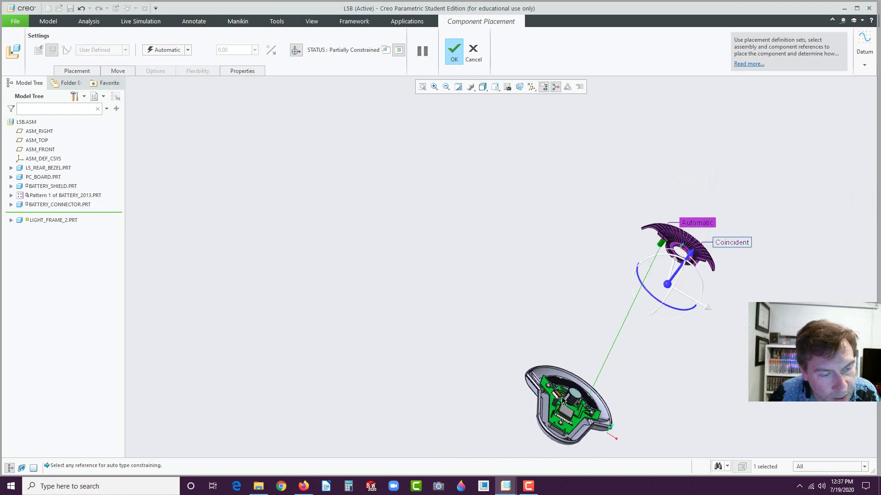
scroll(553, 390, up, 6)
scroll(553, 390, up, 5)
click(576, 359)
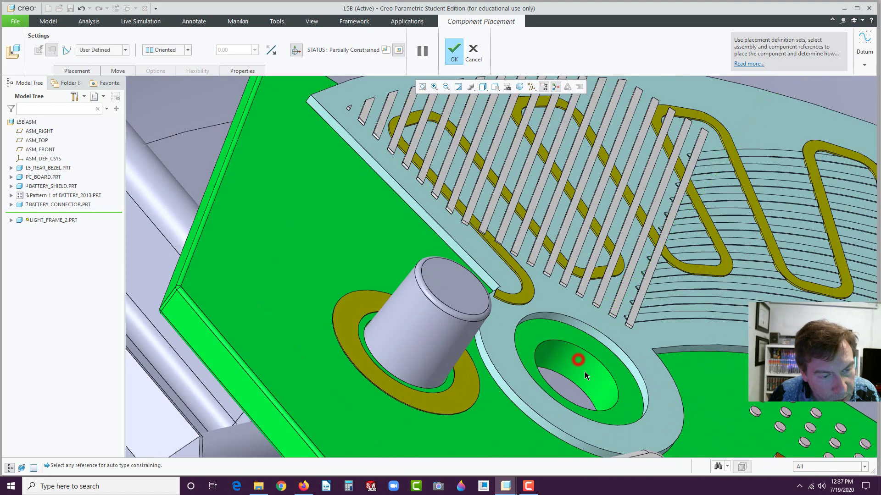
- Make the light frame peg's ring-shaped end face coincident with the green board face around its hole and accept the placement
scroll(577, 359, down, 5)
scroll(558, 382, down, 5)
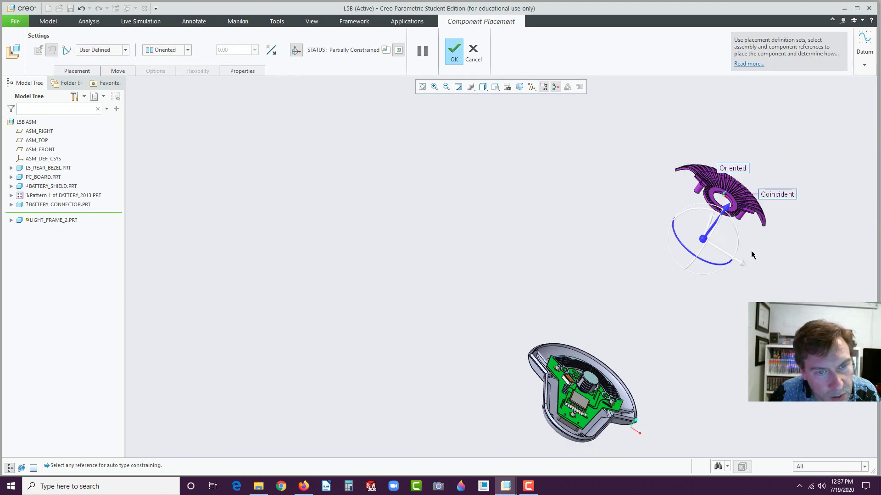
middle_drag(752, 255, 733, 225)
scroll(733, 222, up, 6)
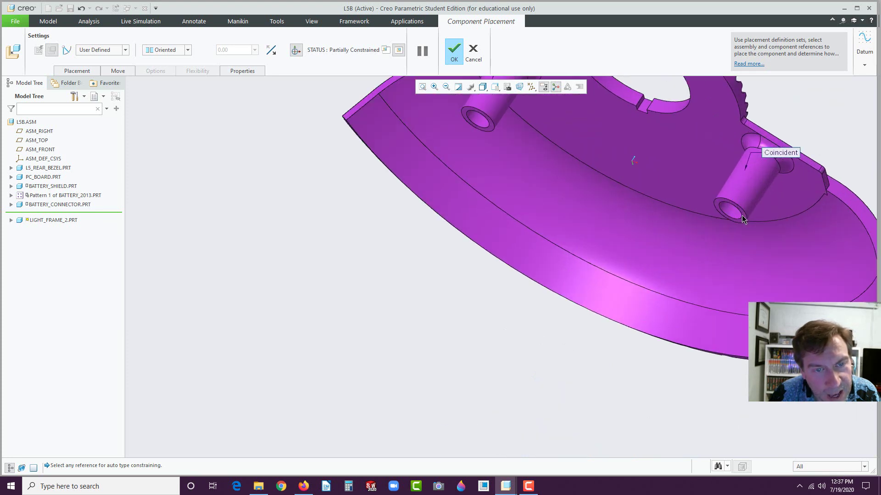
click(742, 216)
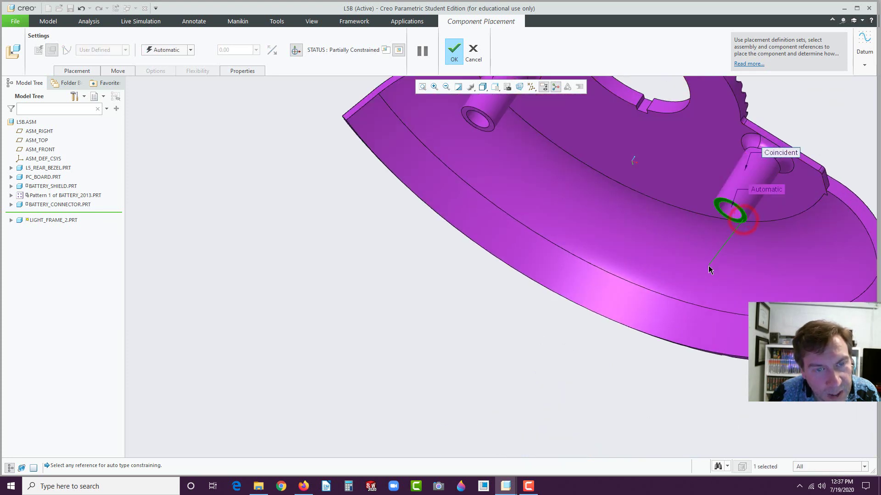
scroll(708, 265, down, 8)
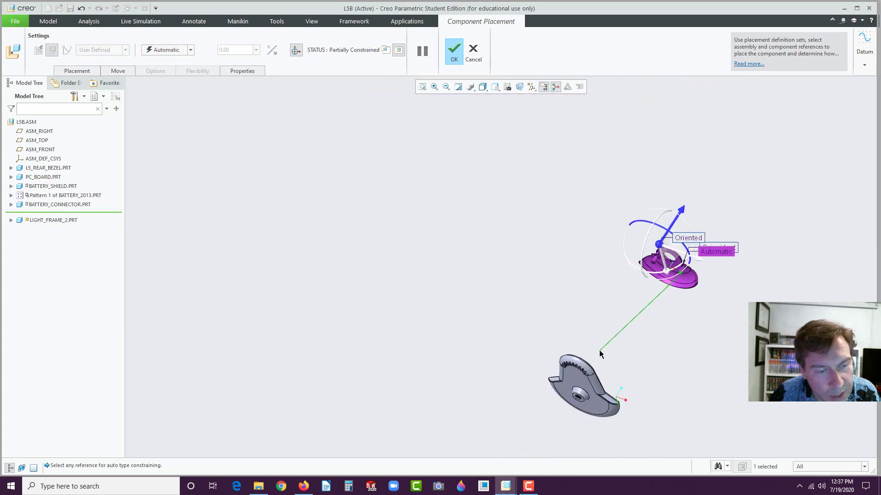
middle_drag(599, 350, 541, 413)
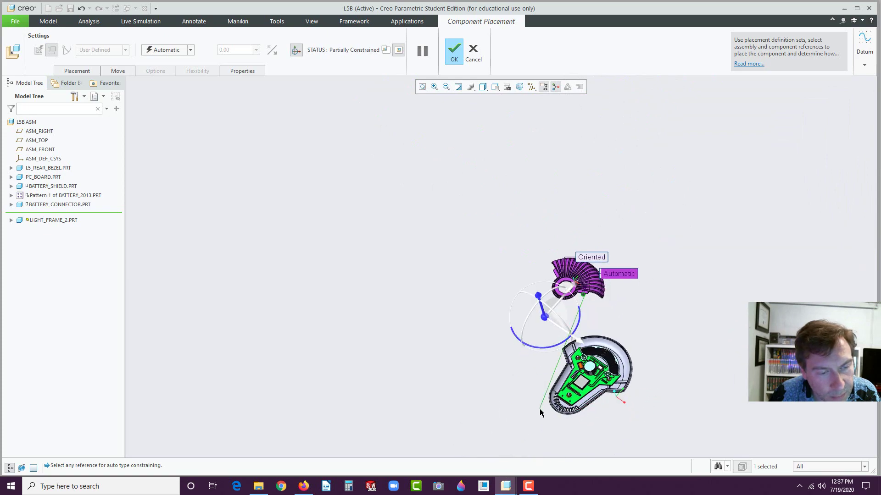
scroll(608, 367, up, 10)
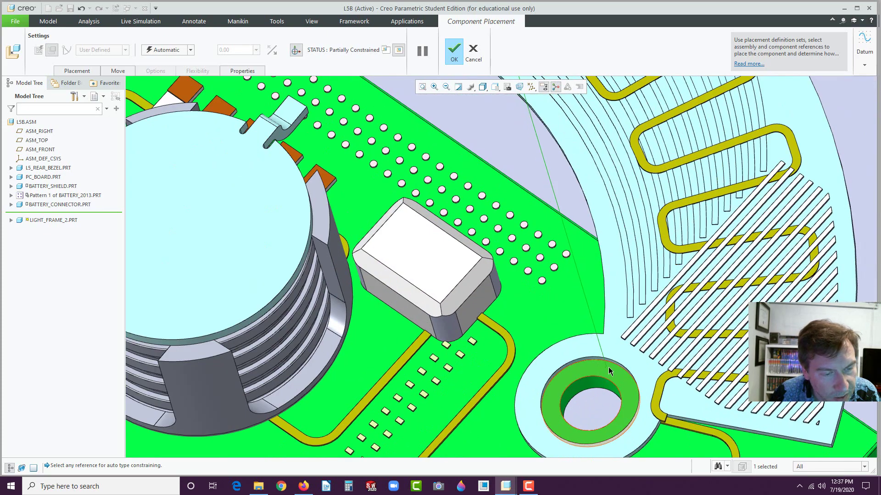
click(608, 367)
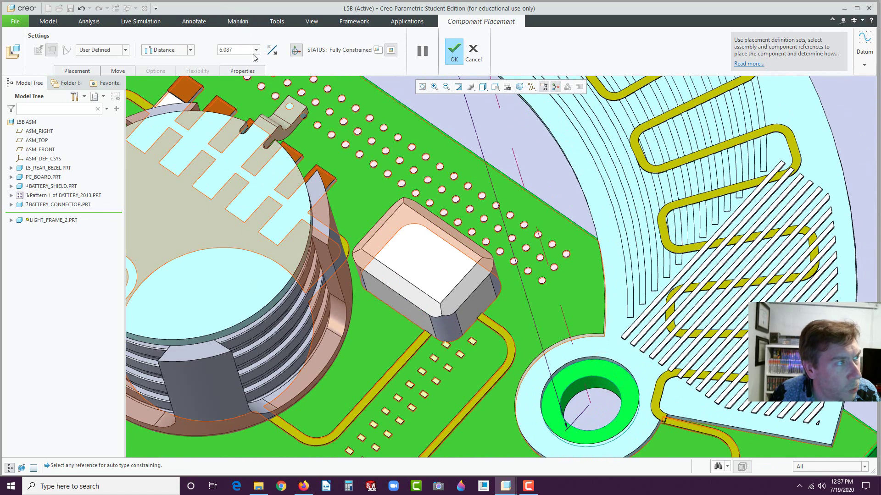
click(193, 50)
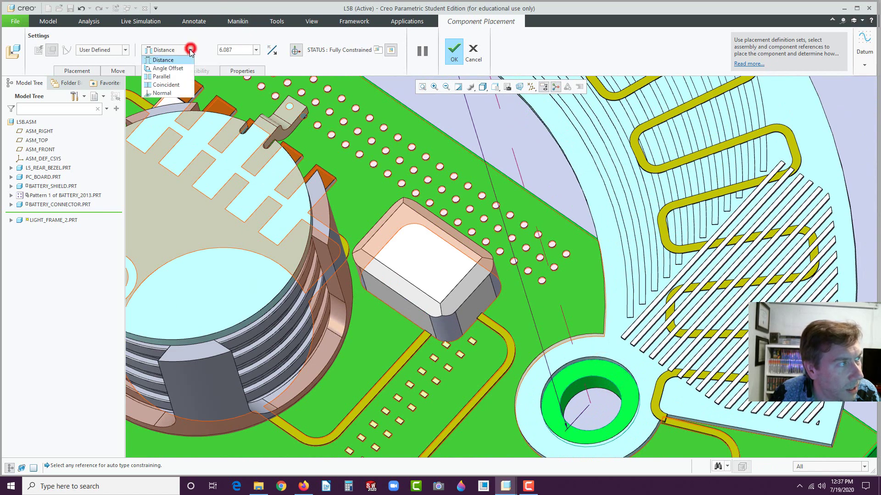
click(170, 82)
click(457, 53)
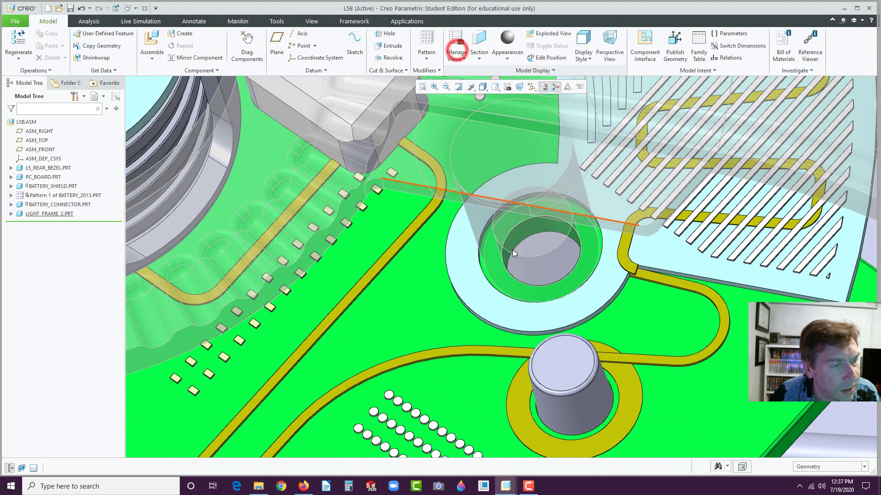
- Insert l5_front_bezel.prt into the assembly and move it above the rear bezel
scroll(528, 268, up, 5)
click(639, 338)
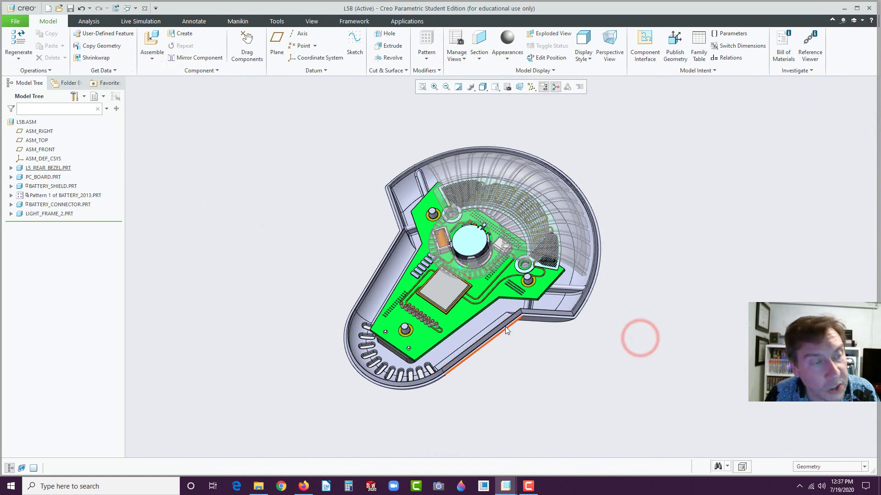
mouse_move(522, 287)
middle_down()
mouse_move(422, 314)
mouse_move(386, 312)
middle_up()
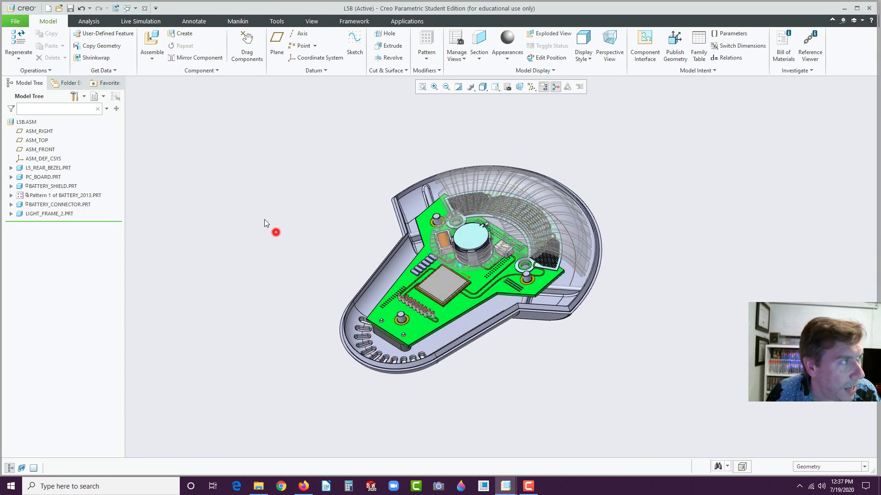
click(152, 41)
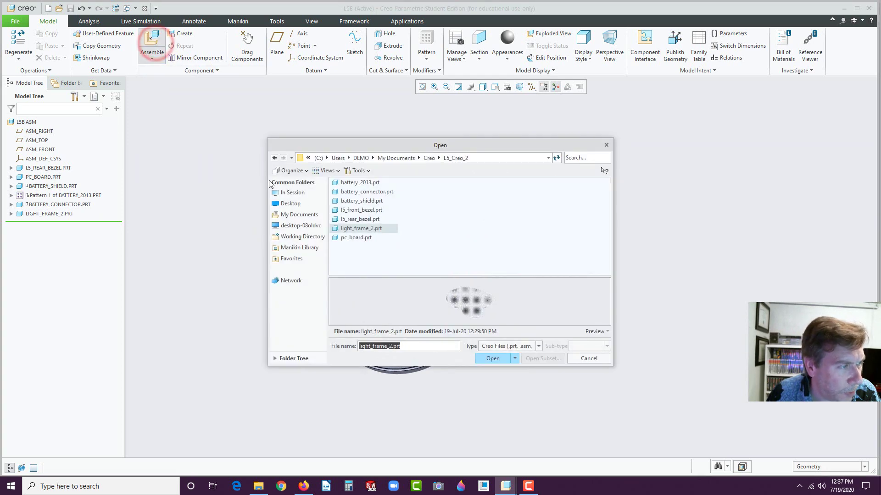
click(357, 211)
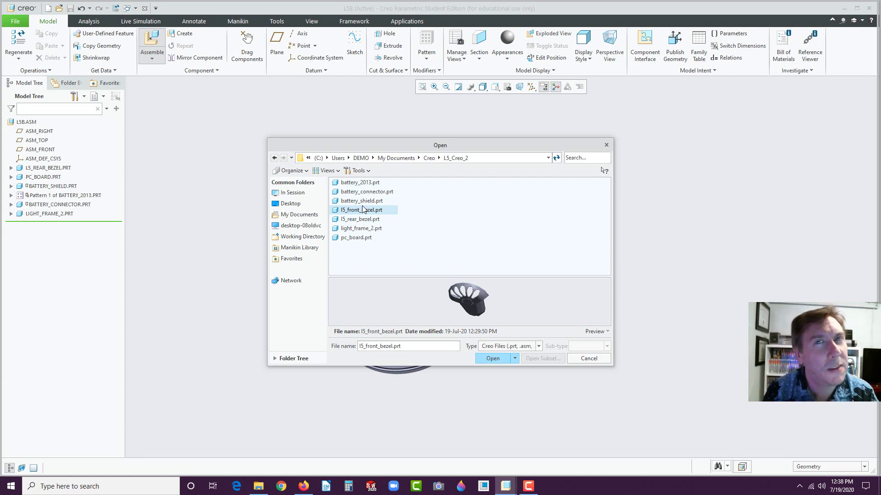
click(493, 358)
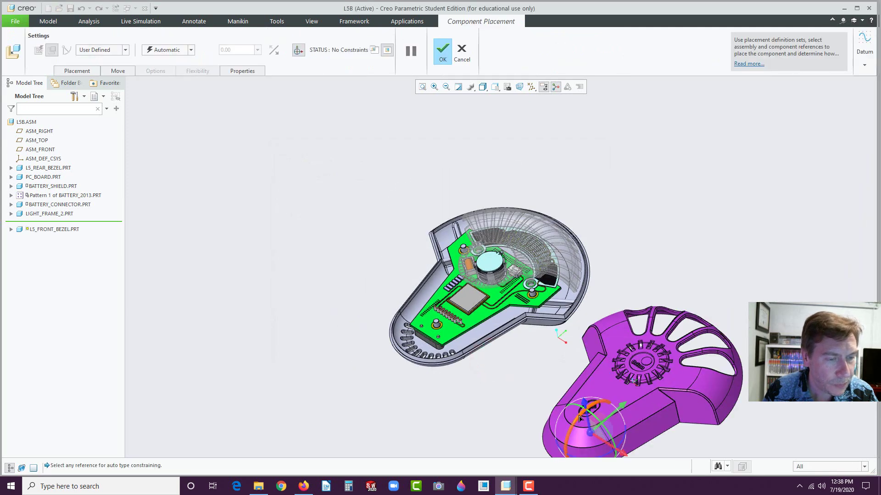
drag(588, 408, 479, 231)
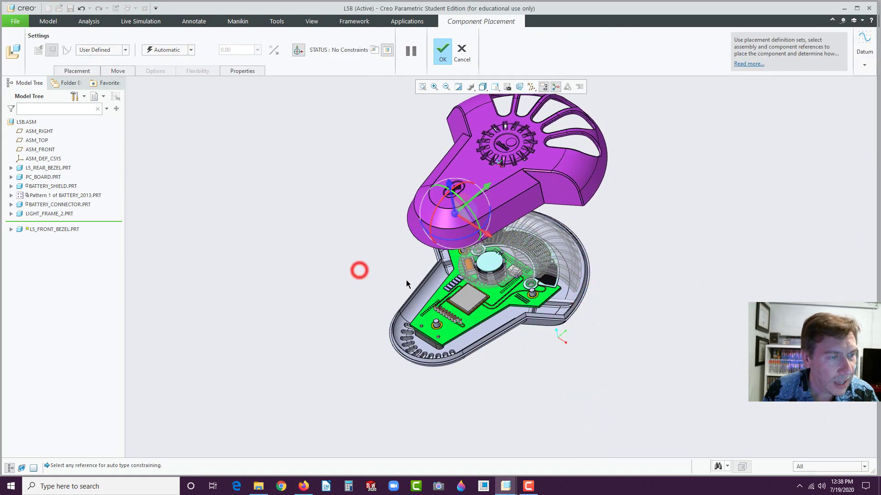
- Make the front bezel's inner rim face coincident with the rear bezel's narrow mating lip face, changing the constraint from Distance to Coincident
middle_drag(407, 285, 345, 370)
scroll(345, 371, down, 8)
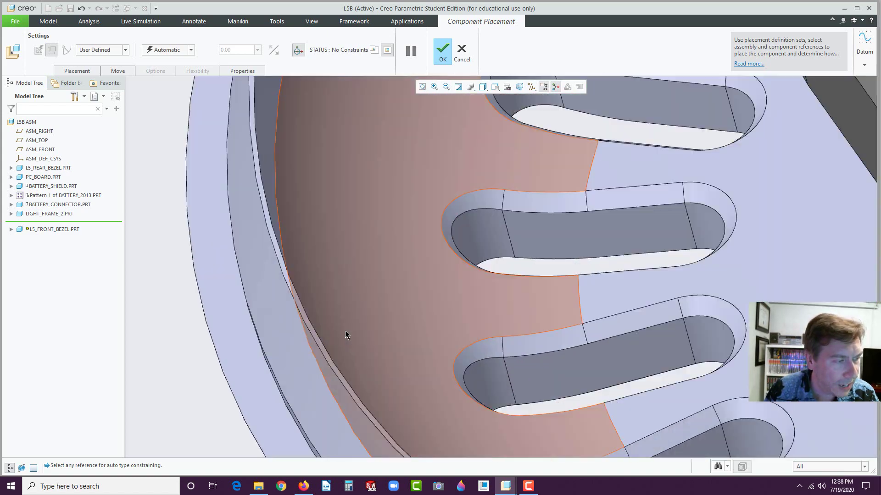
scroll(345, 335, down, 2)
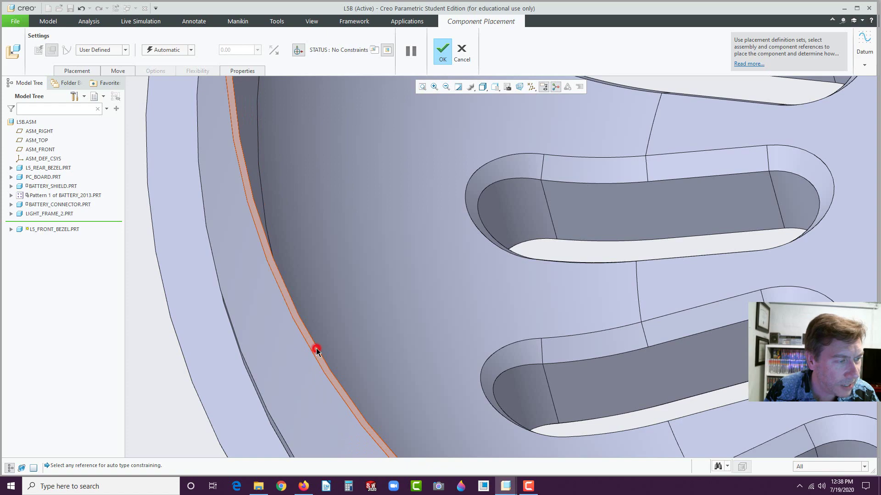
click(317, 351)
scroll(338, 403, up, 5)
middle_drag(345, 391, 357, 362)
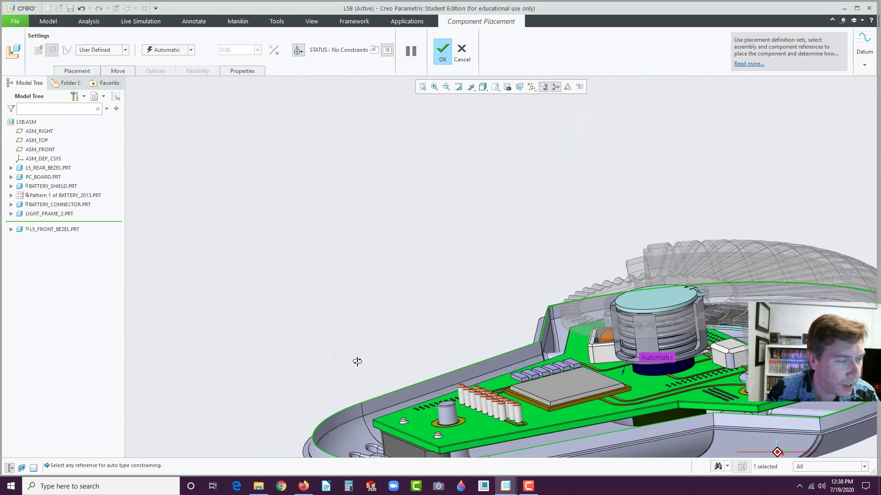
scroll(357, 361, up, 2)
scroll(368, 360, up, 3)
scroll(398, 179, down, 2)
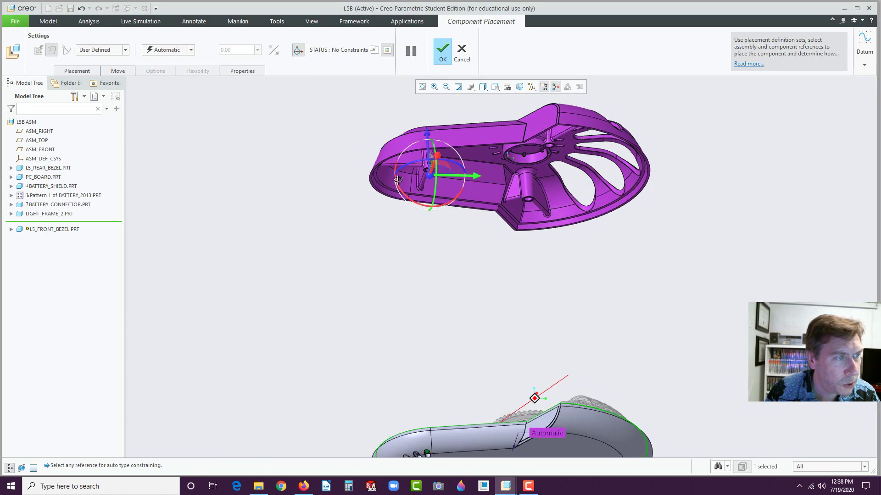
middle_drag(398, 179, 388, 258)
scroll(422, 211, down, 5)
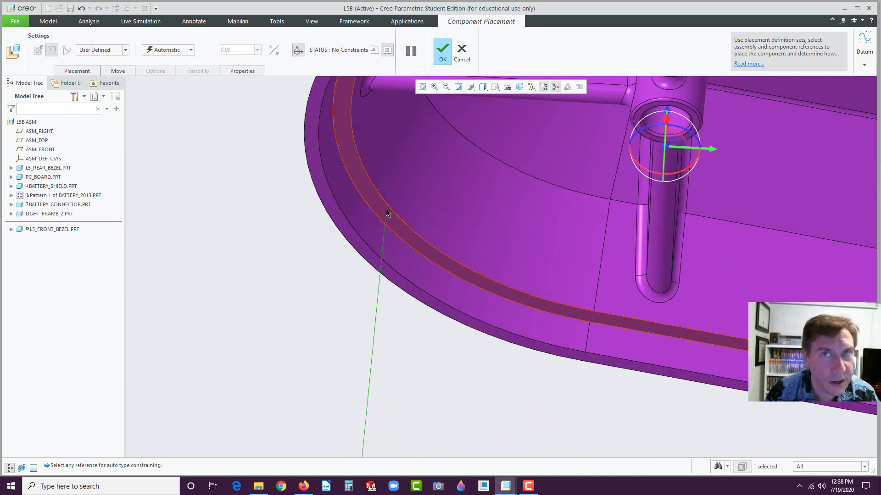
click(386, 212)
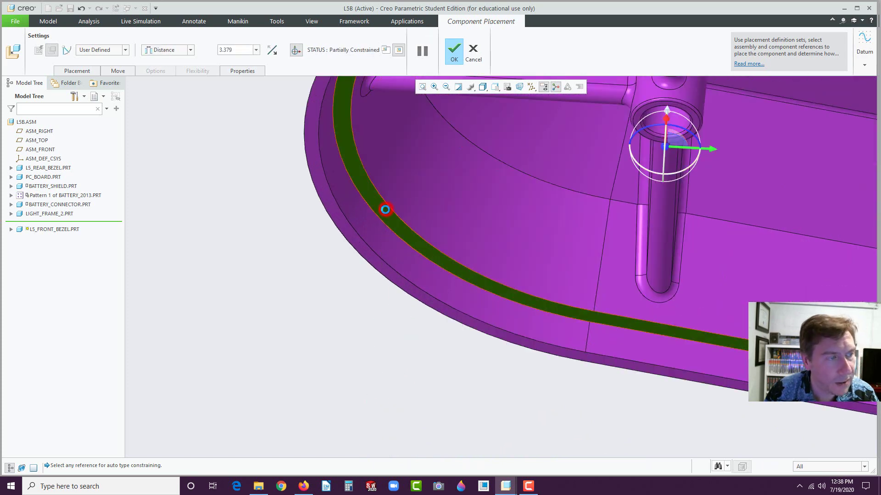
click(190, 49)
click(163, 84)
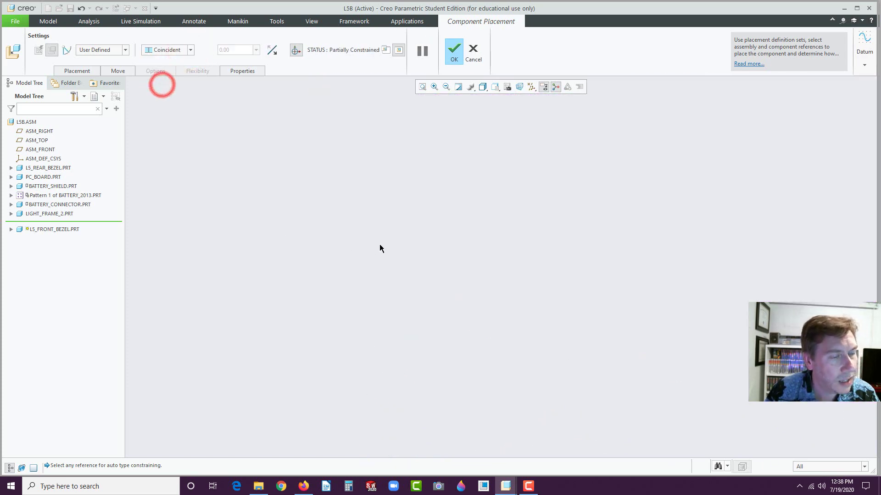
- Align the outer curved surface of the front bezel's narrow end coincident with the rear bezel's matching curved surface
scroll(463, 298, up, 5)
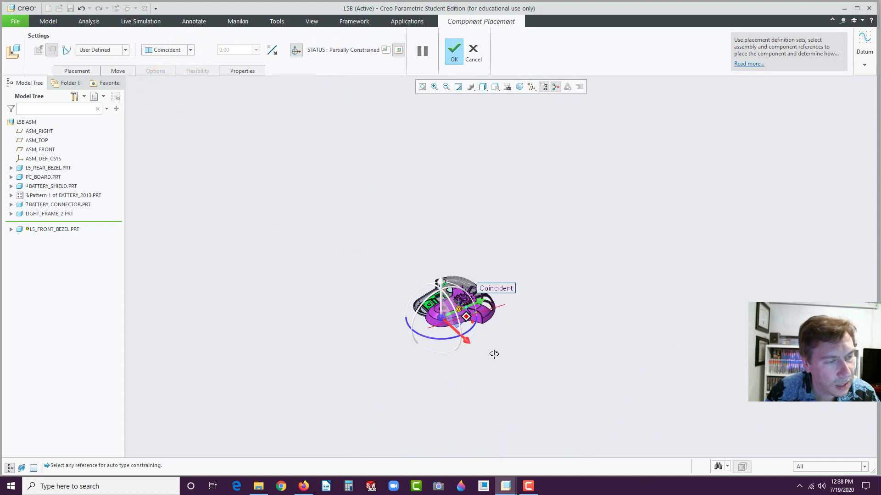
scroll(425, 301, down, 5)
scroll(470, 424, down, 3)
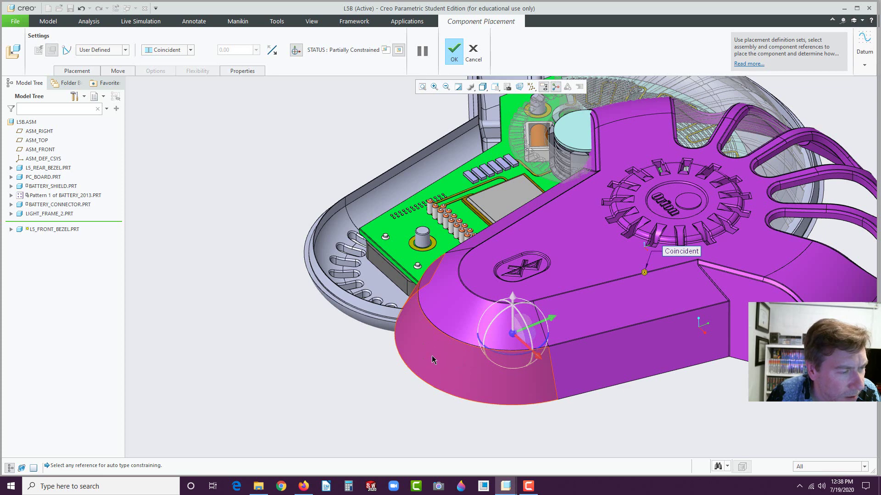
click(431, 355)
click(370, 310)
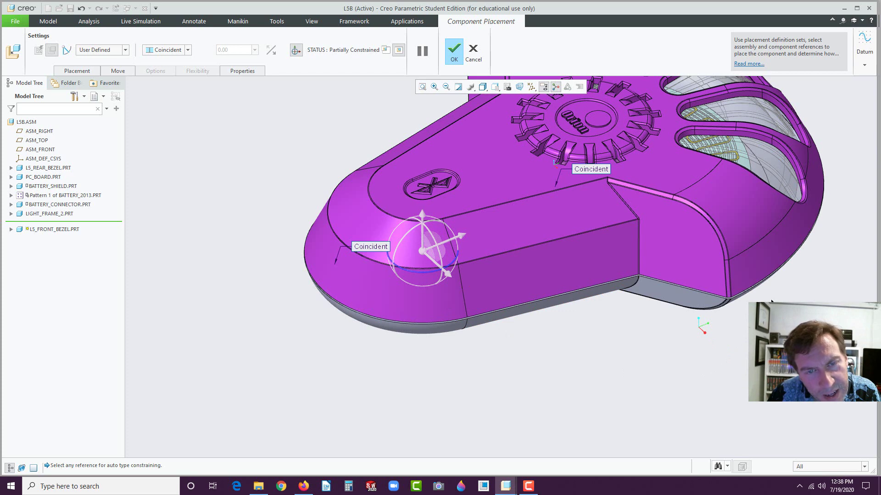
- Add an Oriented constraint between the front and rear bezels' outer side surfaces at the wide end and accept the placement
middle_drag(771, 301, 751, 269)
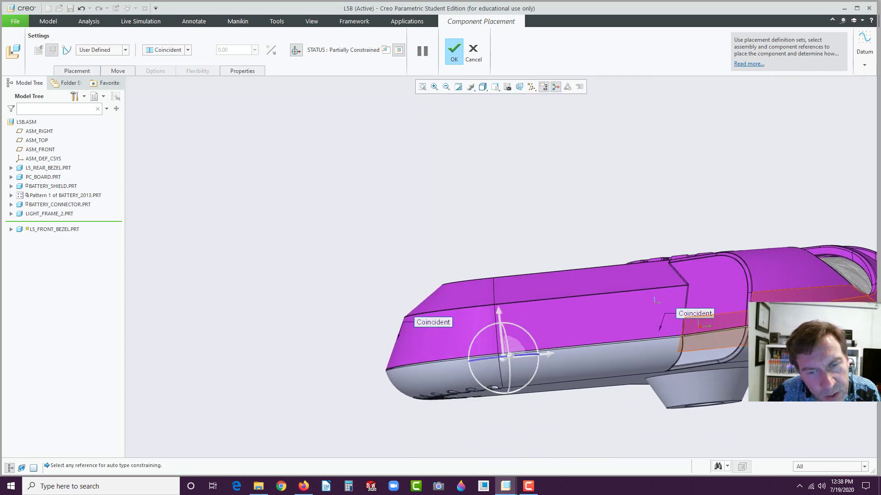
click(809, 299)
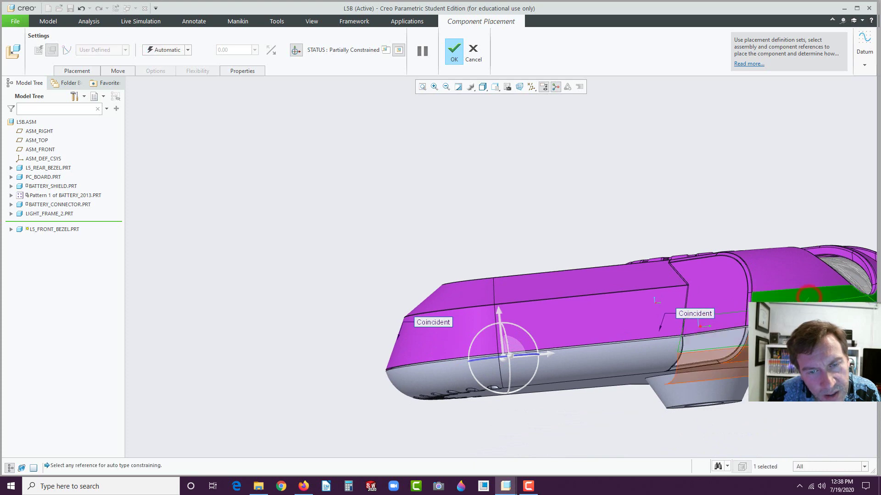
scroll(782, 329, up, 2)
click(733, 365)
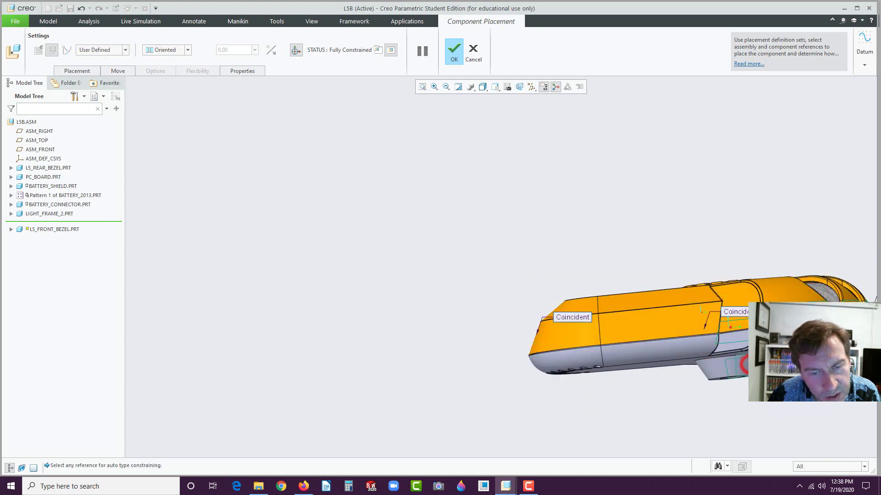
key(ctrl+d)
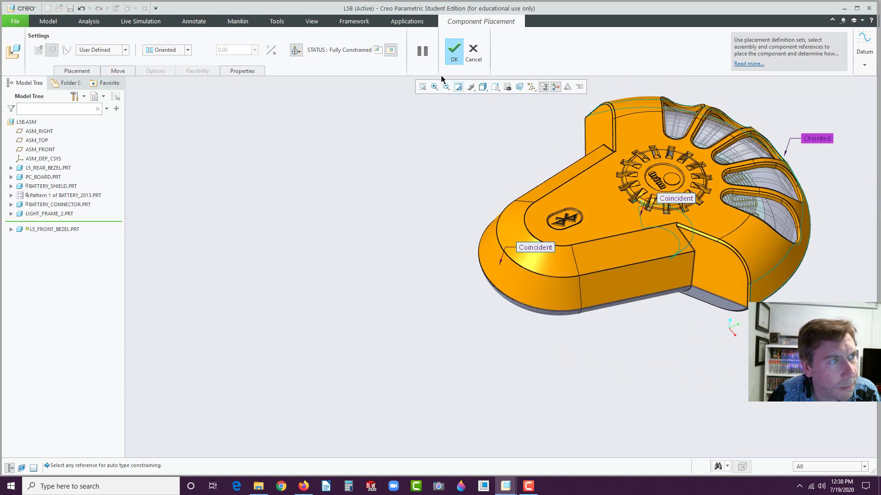
click(455, 59)
scroll(331, 274, up, 3)
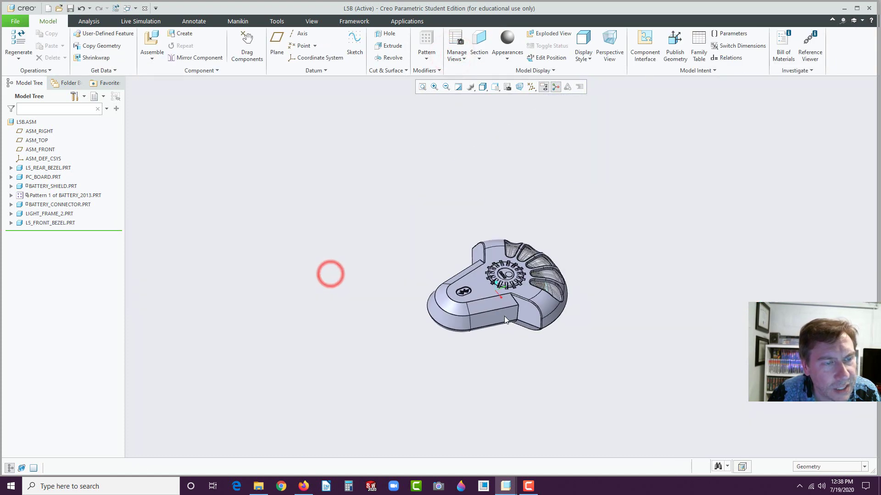
- Explode the completed assembly and open its component positions for editing, viewed from the side so the parts' spacing shows
middle_drag(476, 275, 463, 317)
scroll(465, 317, up, 1)
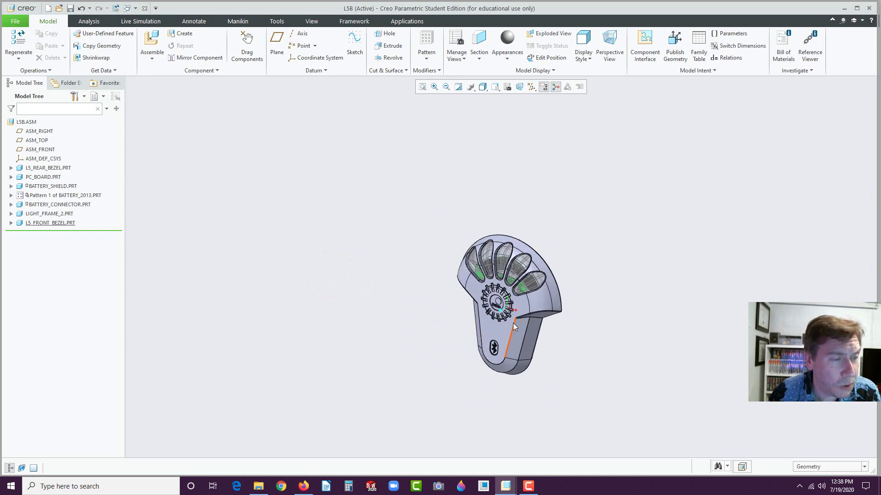
scroll(456, 330, down, 3)
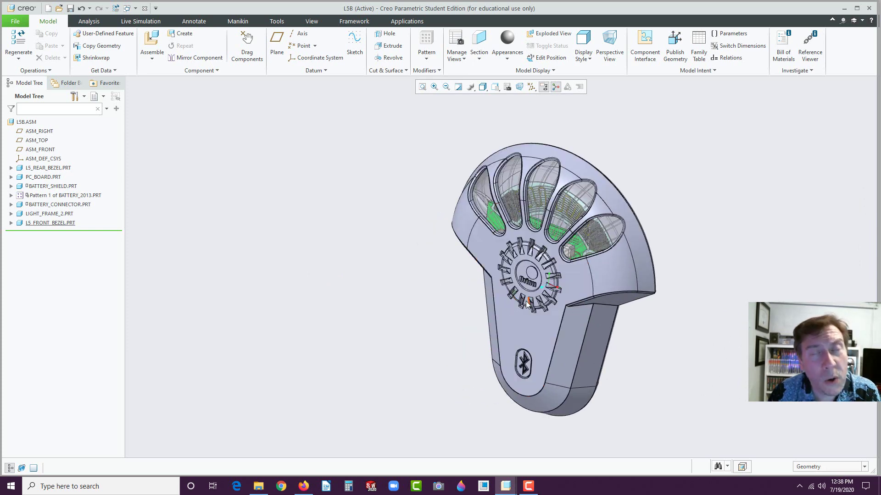
click(289, 158)
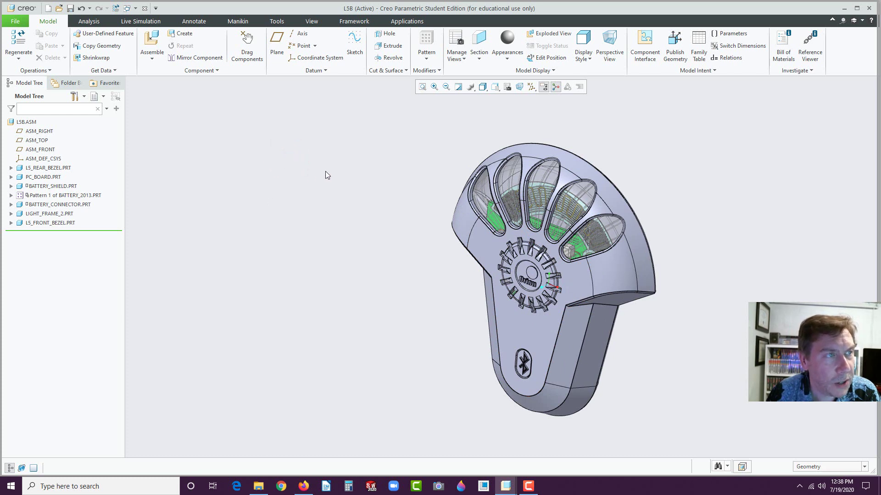
click(546, 58)
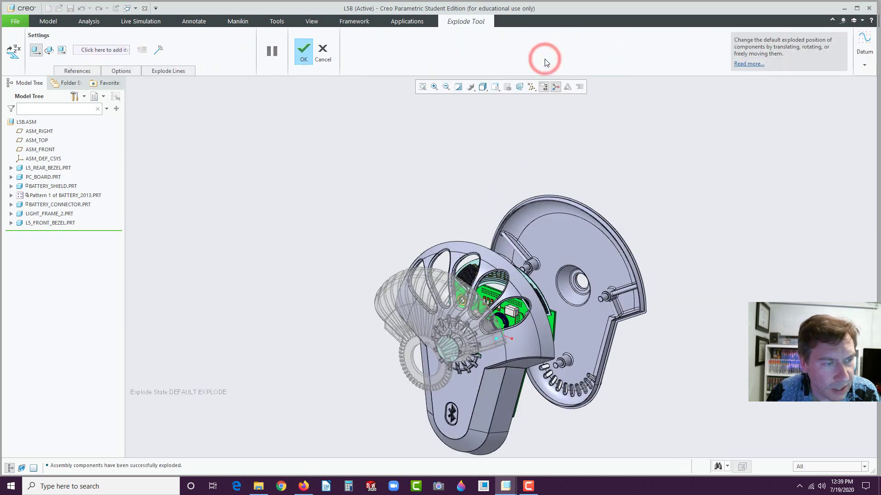
scroll(405, 183, down, 5)
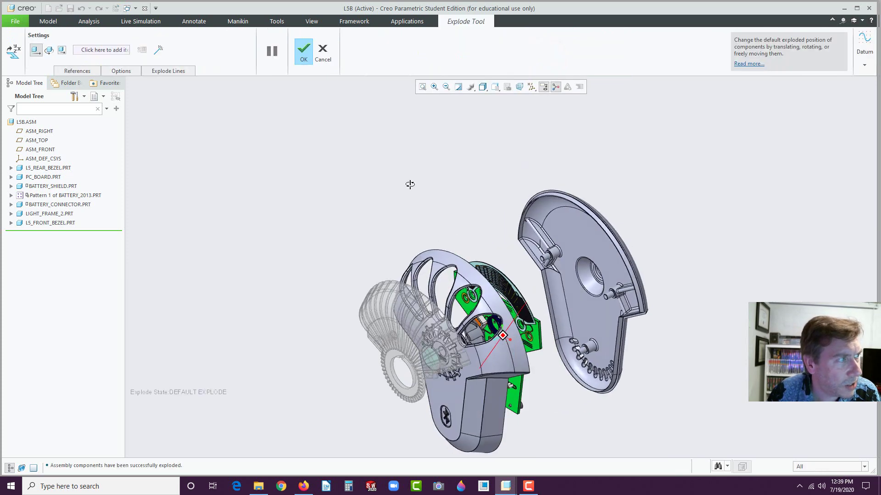
scroll(458, 248, up, 3)
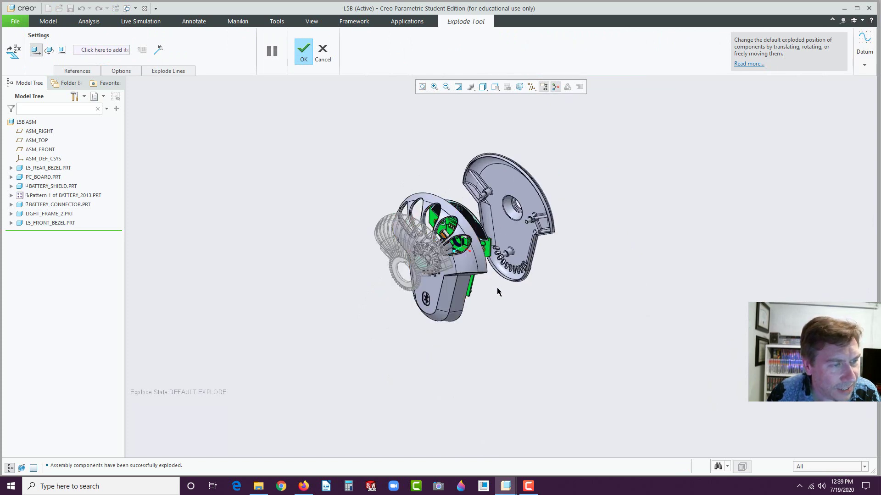
mouse_move(469, 303)
middle_down()
mouse_move(456, 302)
mouse_move(482, 301)
middle_up()
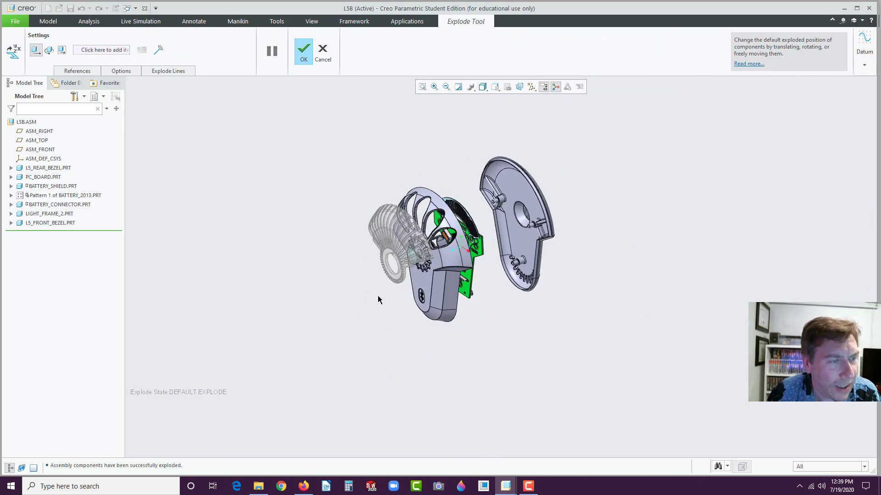
scroll(379, 299, up, 3)
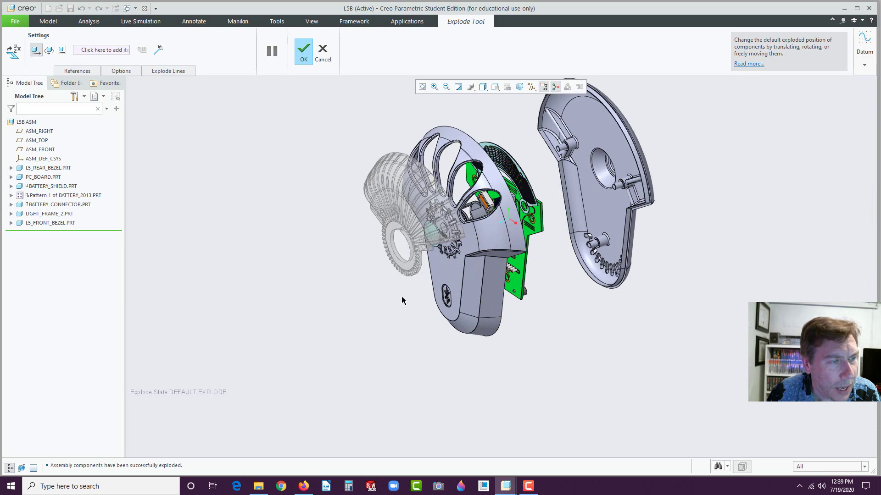
- Slide the exploded front bezel outward about 2.66 and a further 0.84, and move the light frame about 0.81 toward it
click(477, 281)
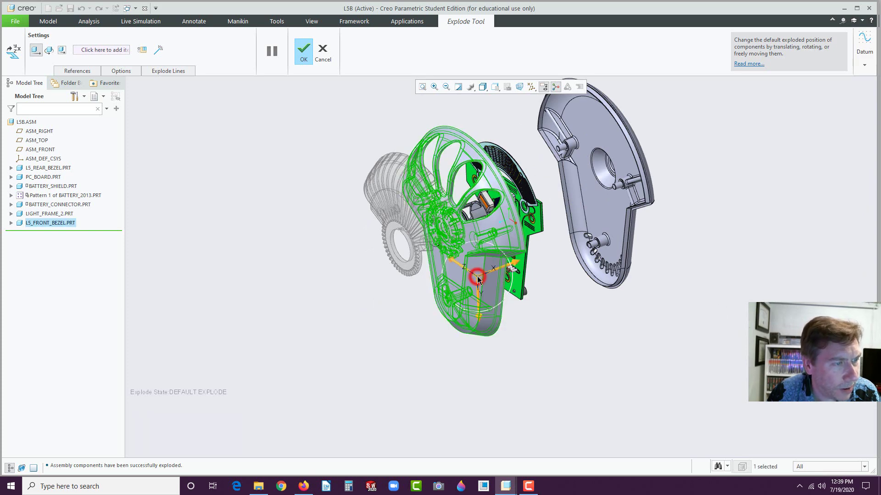
drag(515, 265, 369, 298)
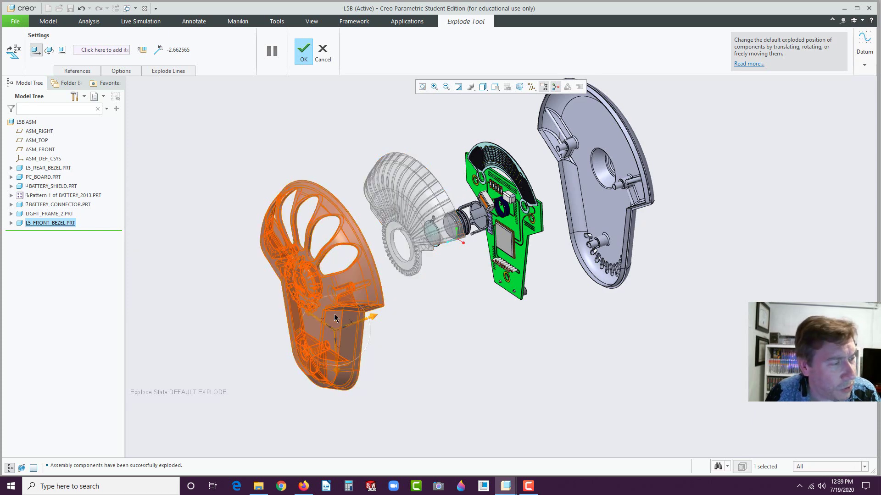
drag(372, 318, 373, 315)
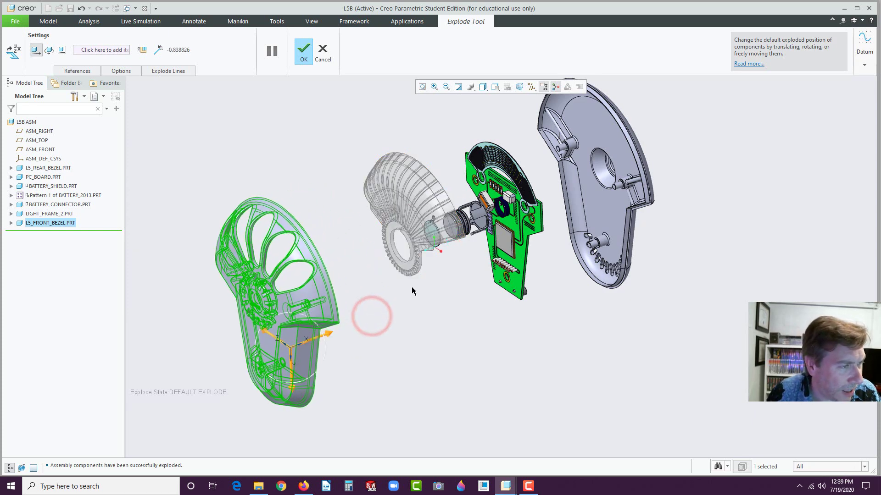
click(422, 199)
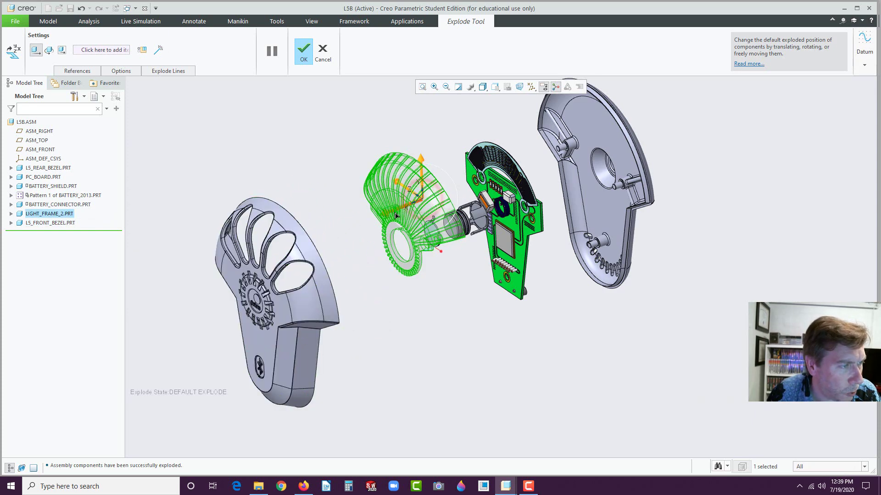
drag(386, 215, 343, 231)
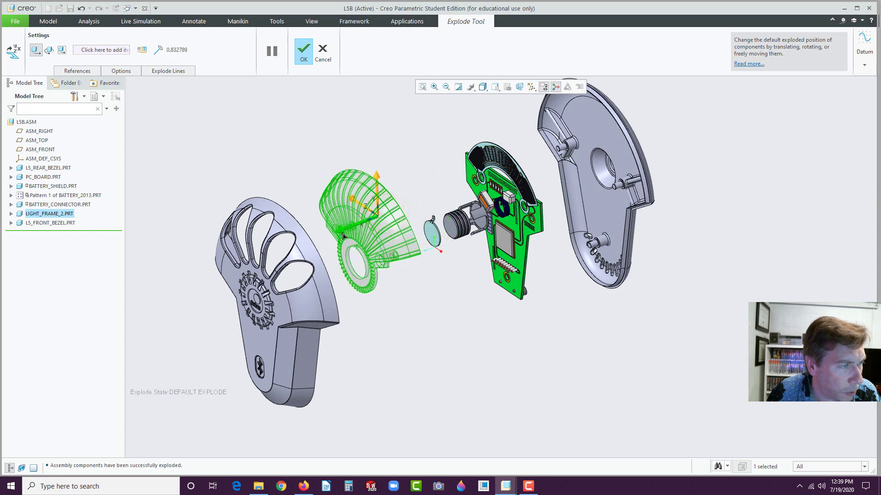
- Move the PC board and rear bezel together along the explosion axis, away from the battery parts
scroll(470, 265, down, 2)
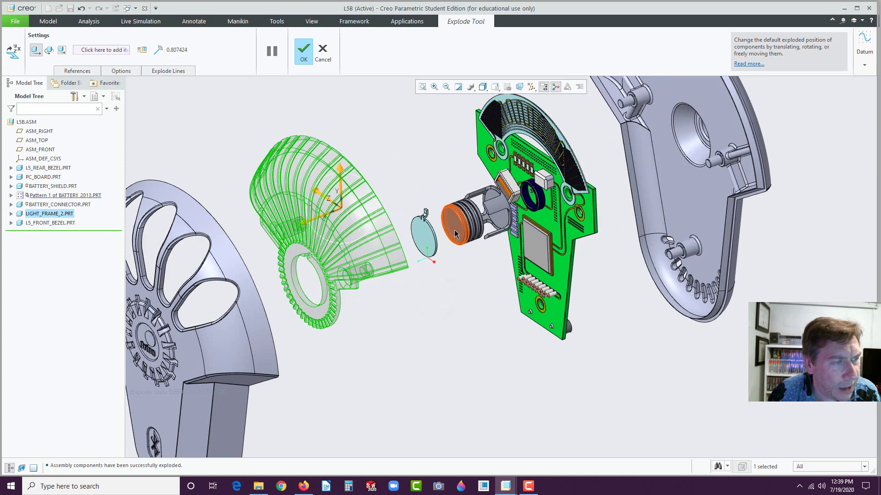
scroll(645, 246, down, 3)
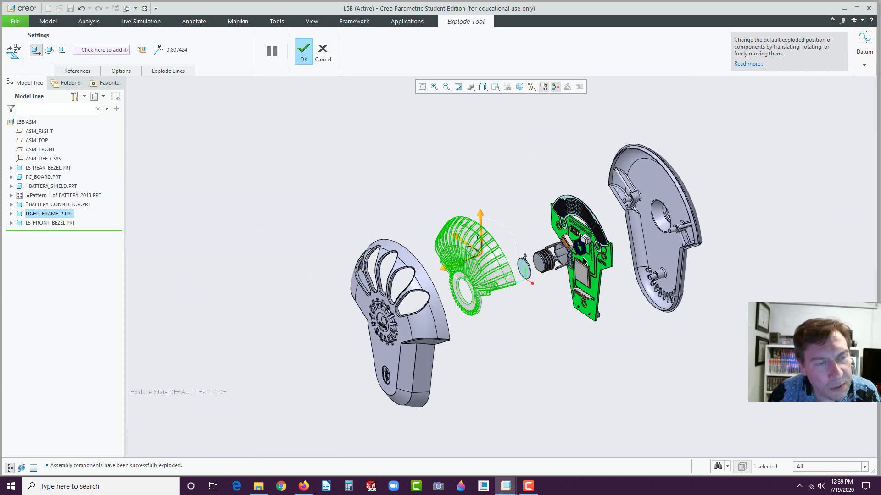
click(599, 263)
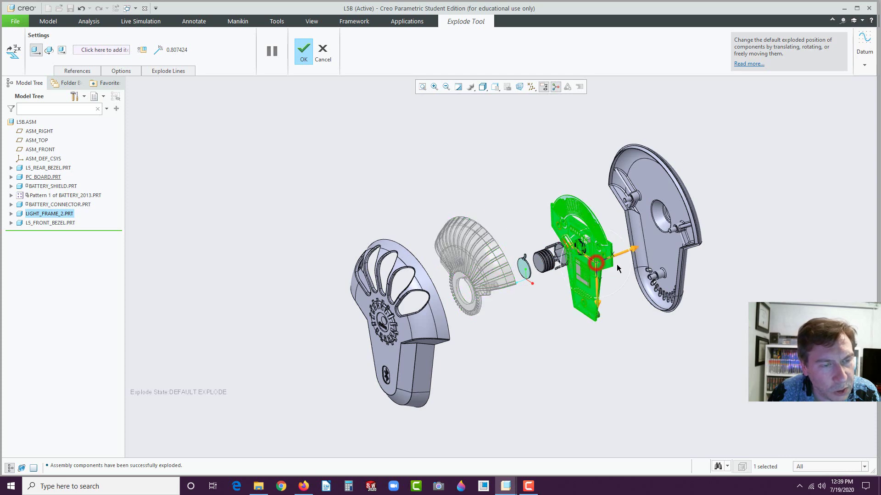
ctrl+click(644, 258)
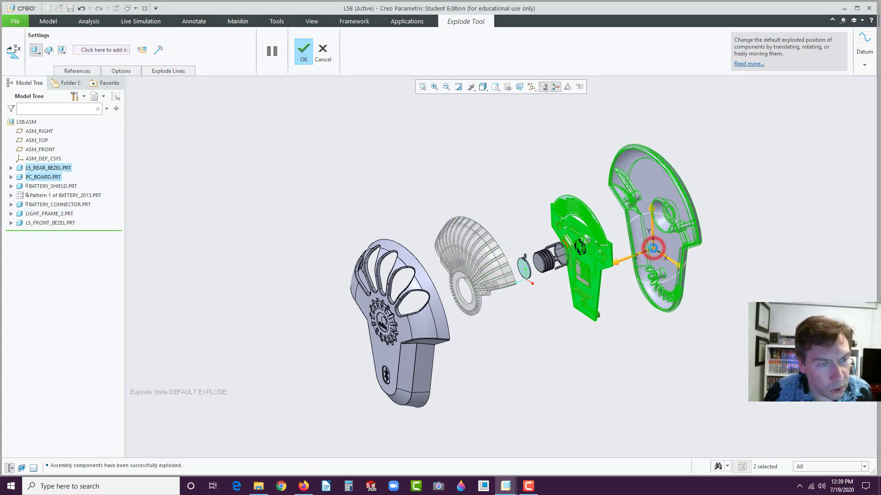
drag(615, 262, 649, 255)
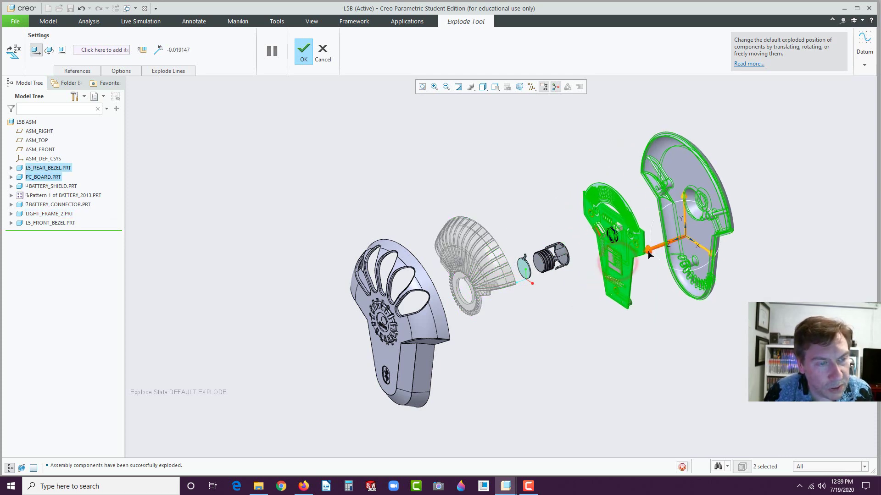
- Move the battery shield about 0.41 along the explosion axis, away from the batteries and toward the PC board
scroll(564, 266, up, 3)
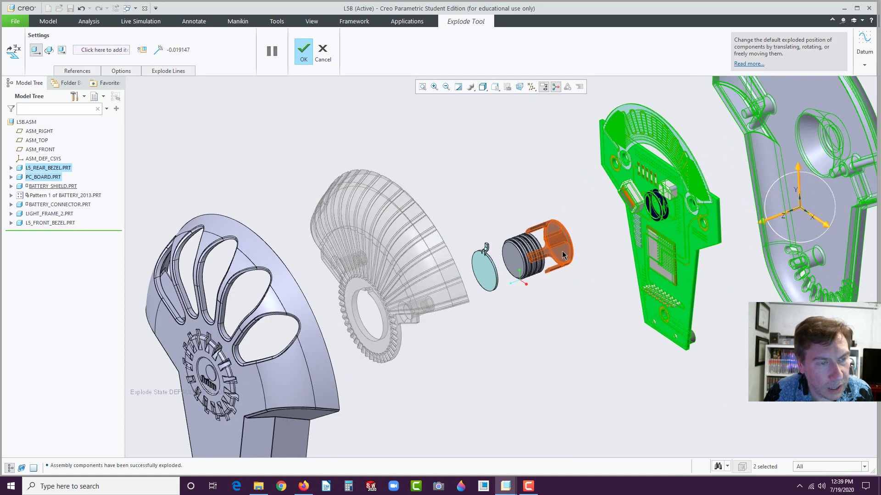
click(562, 252)
drag(523, 265, 562, 262)
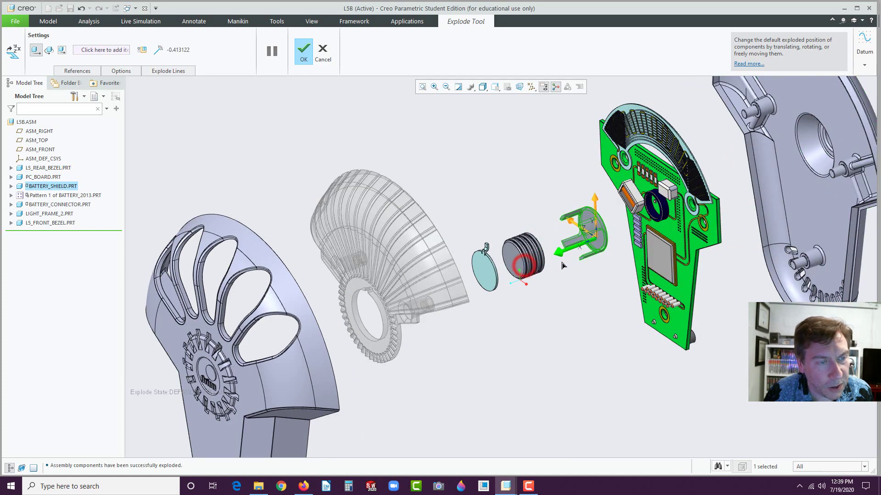
- Spread the batteries along the explosion axis, the rearmost about 0.15 toward the shield, the front two toward the connector, the second about 0.08; accept the positions
scroll(545, 259, up, 3)
click(543, 254)
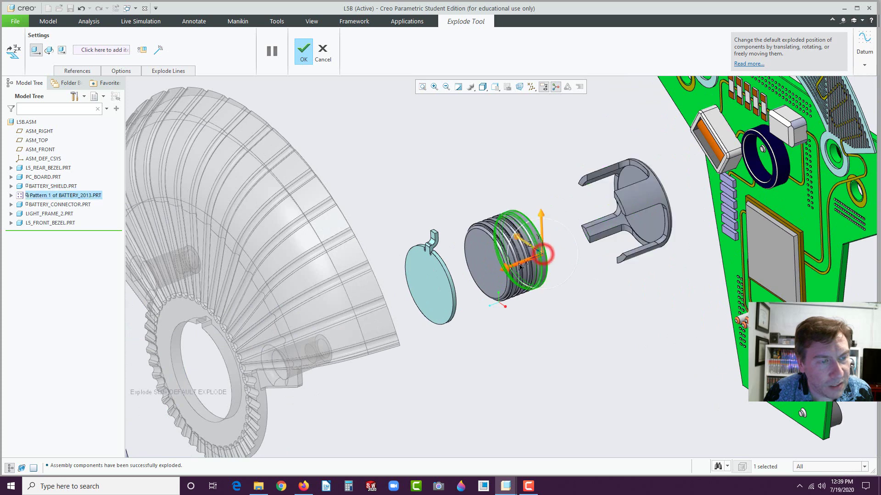
drag(520, 266, 533, 264)
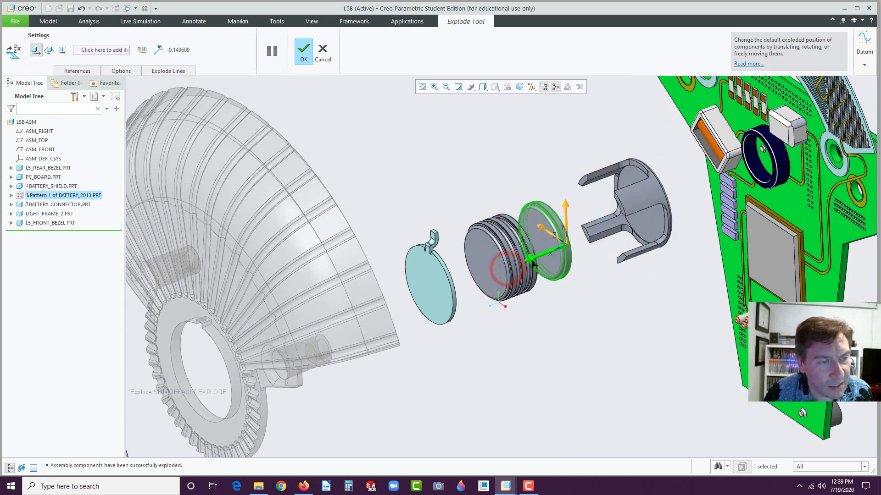
click(494, 271)
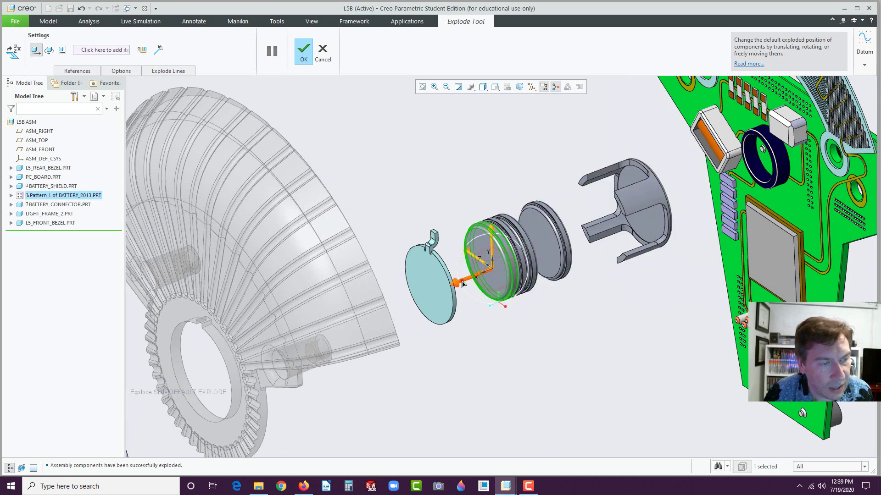
mouse_move(462, 284)
mouse_down()
mouse_move(490, 274)
mouse_move(471, 275)
mouse_up()
click(517, 260)
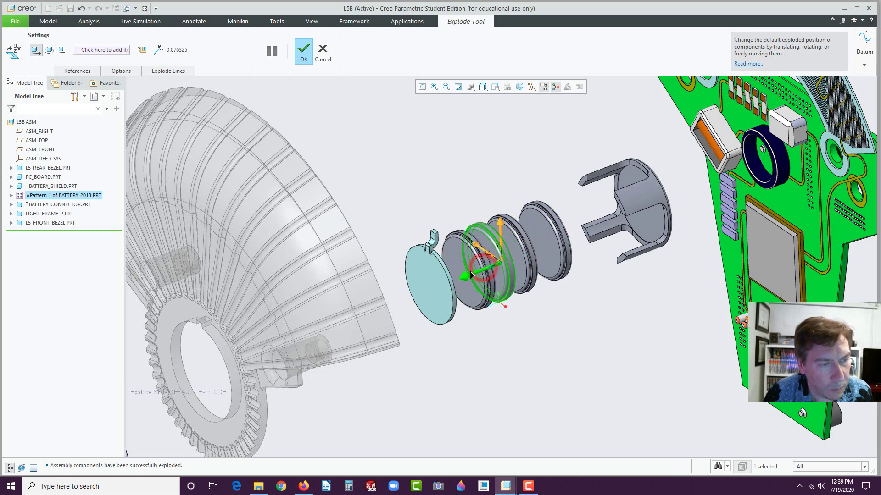
scroll(543, 329, down, 5)
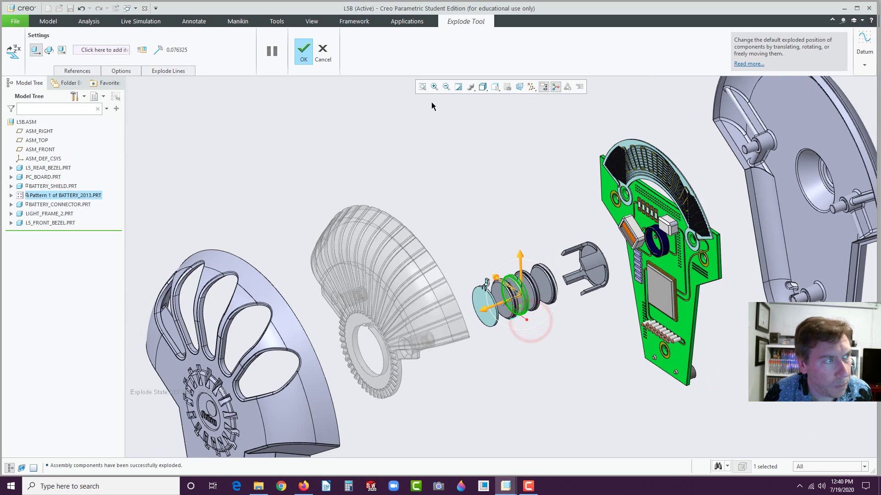
click(304, 58)
- Look over the arranged exploded view of the assembly and return the model to its unexploded state
scroll(492, 231, up, 4)
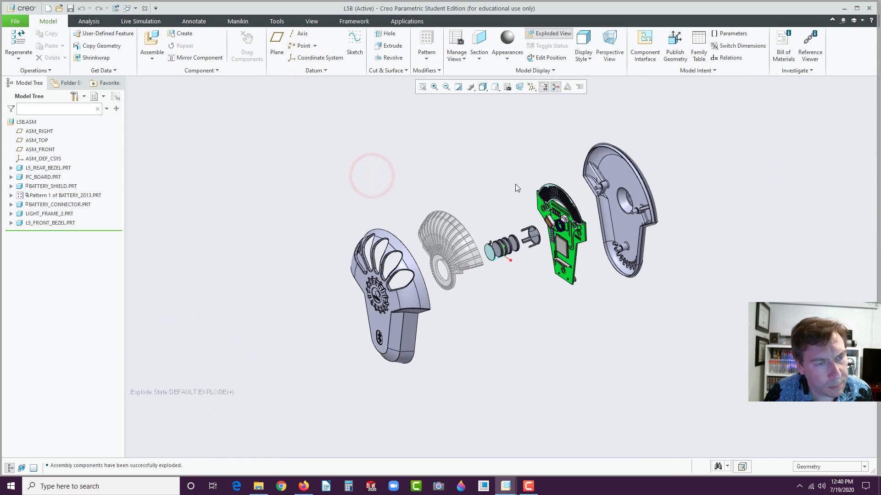
scroll(513, 185, down, 2)
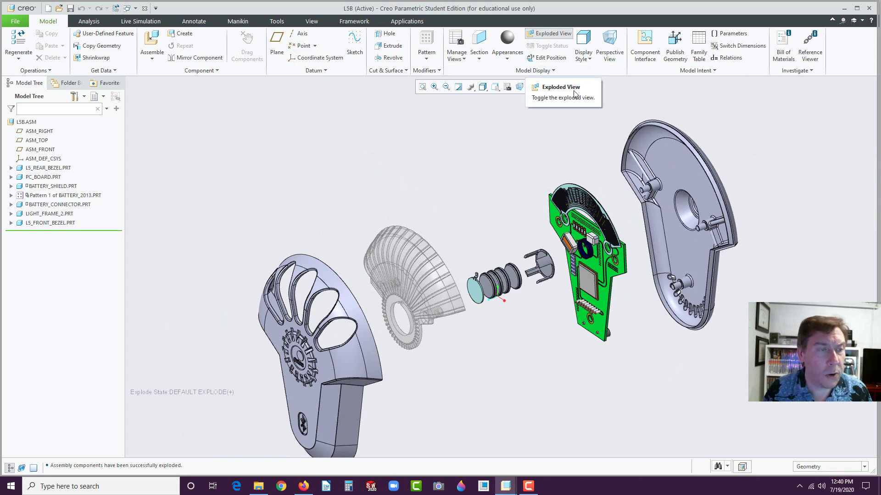
click(548, 36)
mouse_move(553, 153)
middle_down()
mouse_move(520, 175)
mouse_move(526, 214)
middle_up()
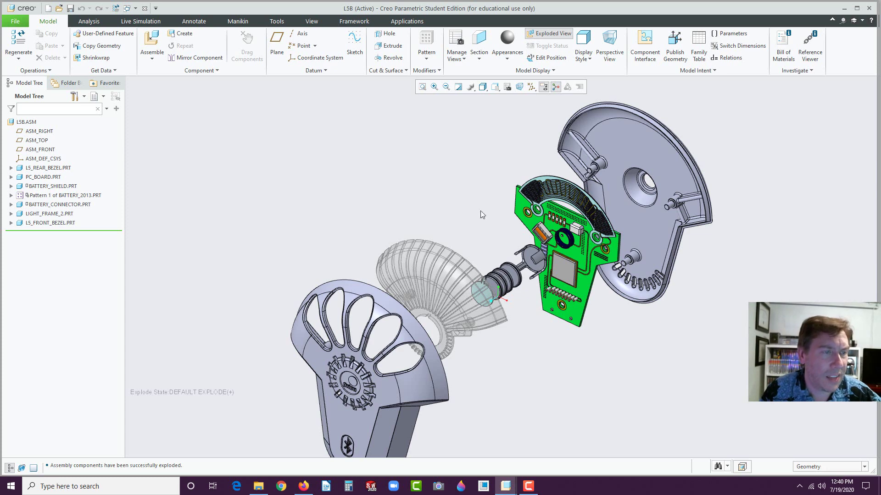
middle_drag(480, 210, 486, 193)
scroll(507, 241, up, 3)
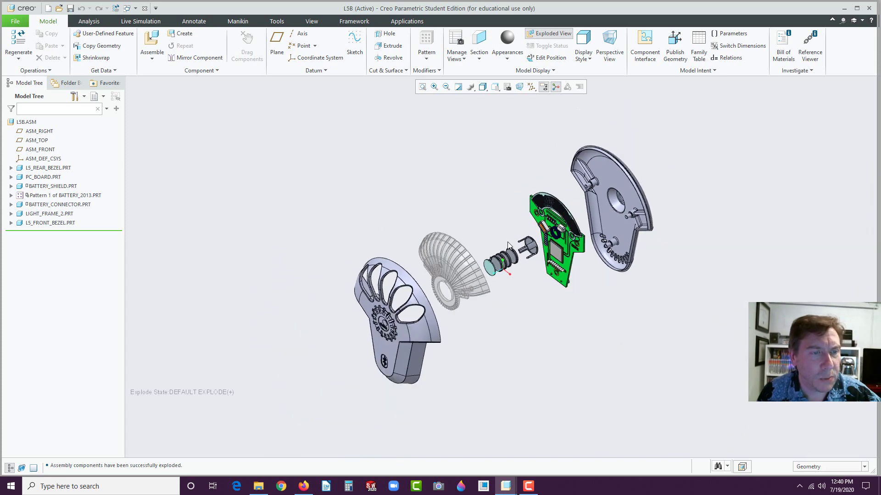
scroll(499, 293, down, 2)
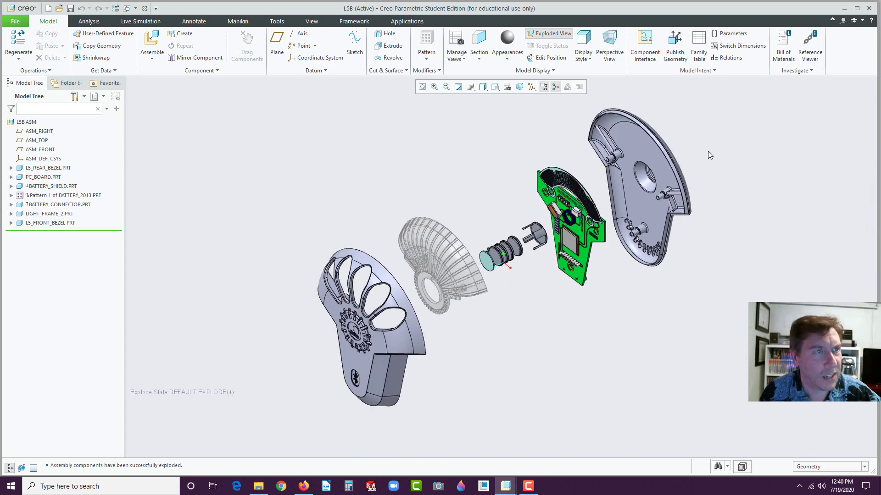
click(548, 34)
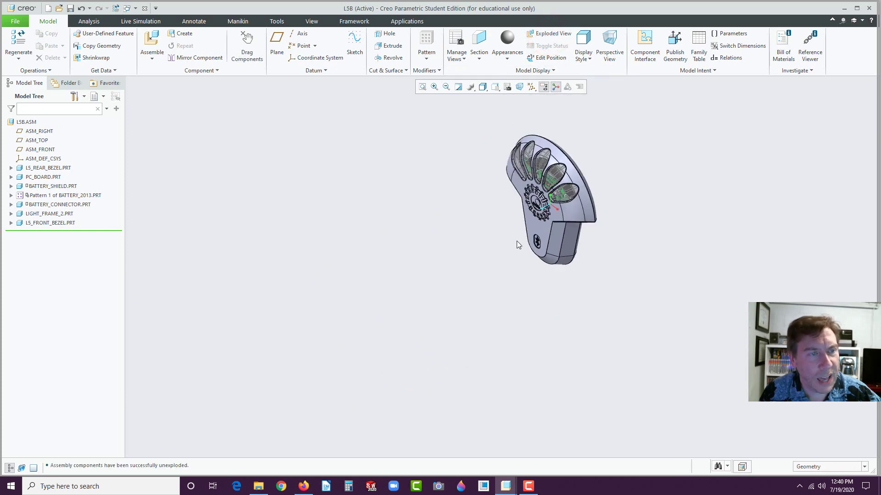
scroll(547, 154, down, 2)
click(377, 169)
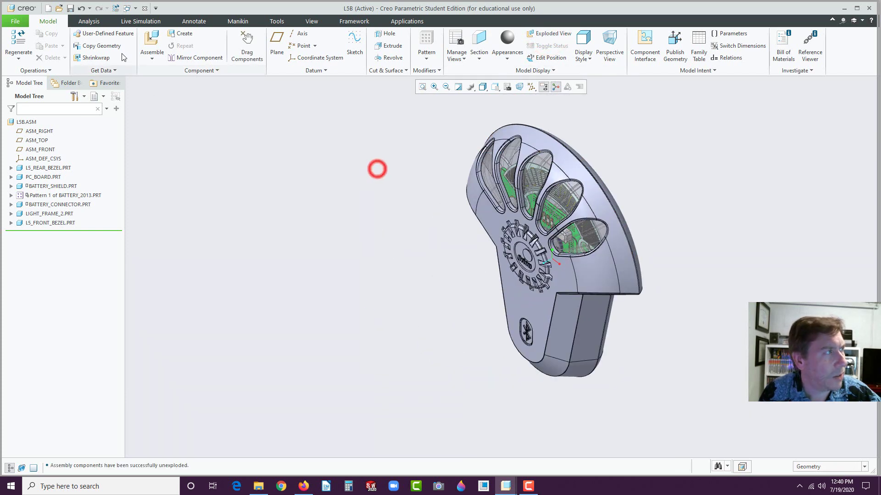
- Save a backup of the assembly L5B.ASM to the L5_Creo_2 folder
click(15, 21)
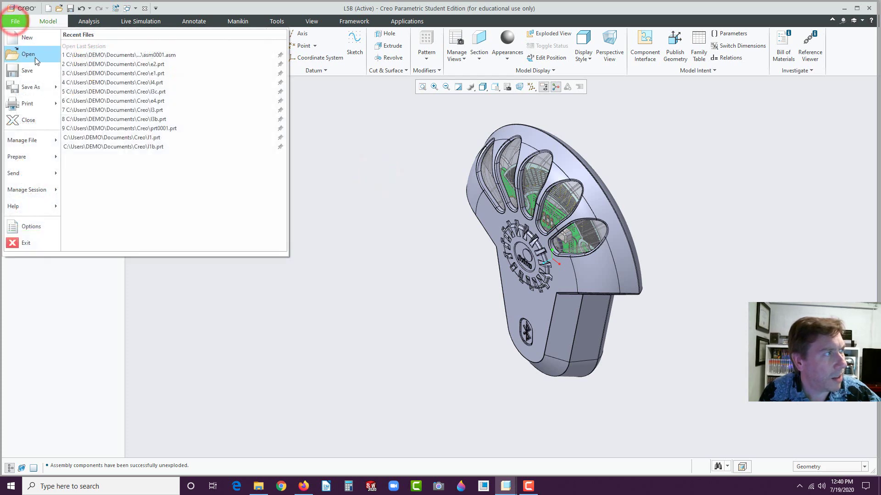
mouse_move(50, 89)
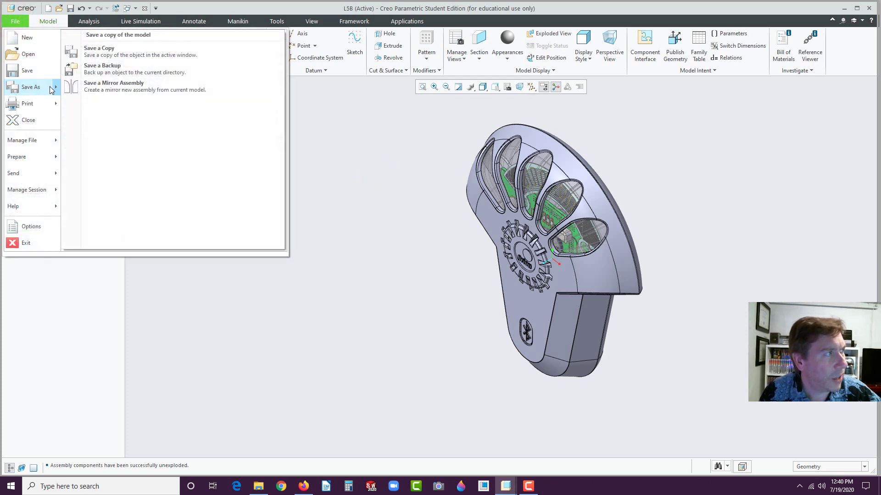
click(100, 65)
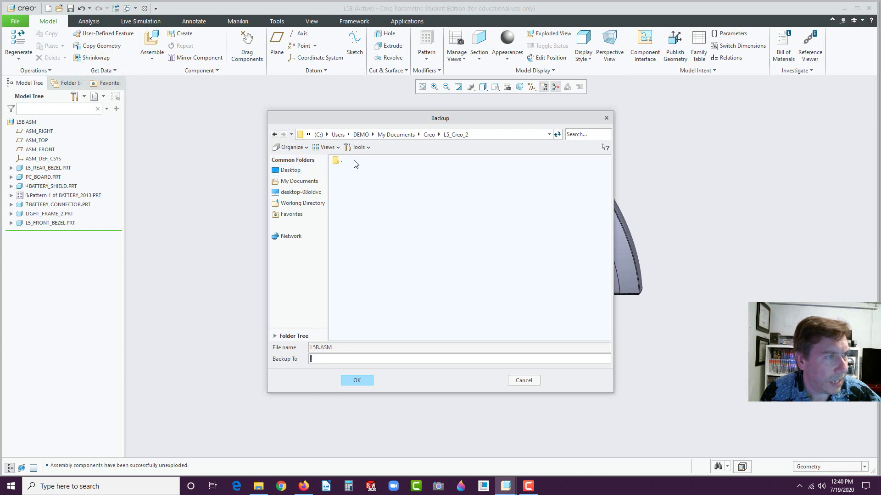
click(357, 380)
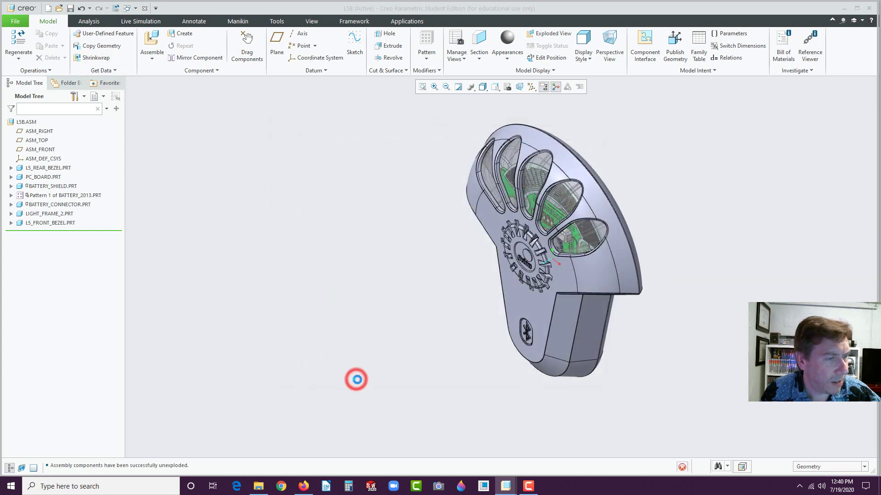